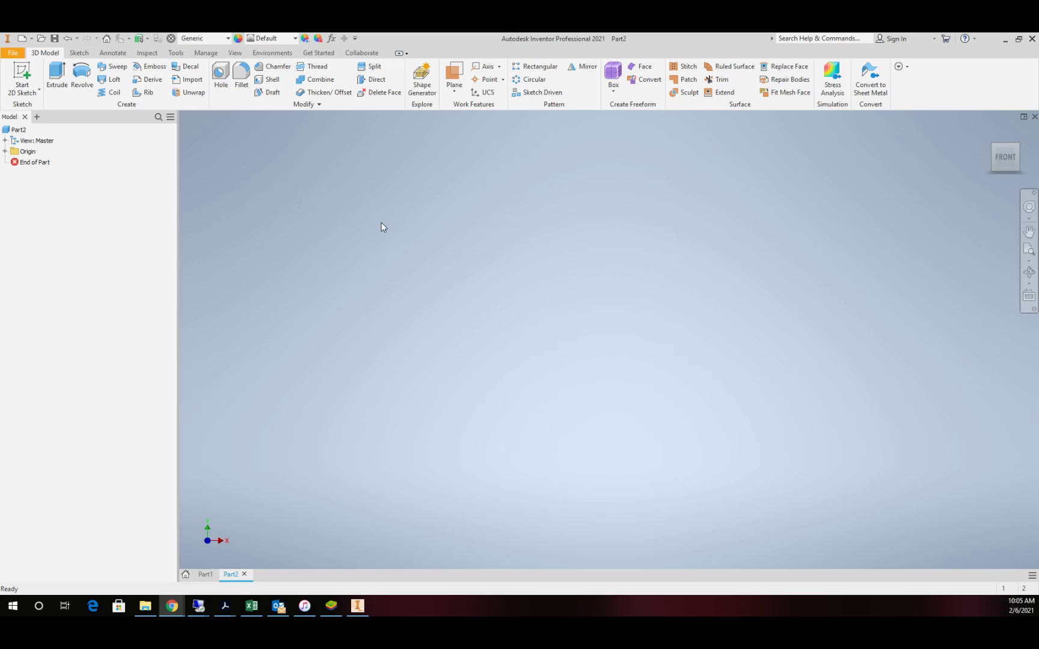
Start a sketch on the XY plane and draw a center-point rectangle at the origin
{"action": "left_click", "coordinate": [23, 73]}
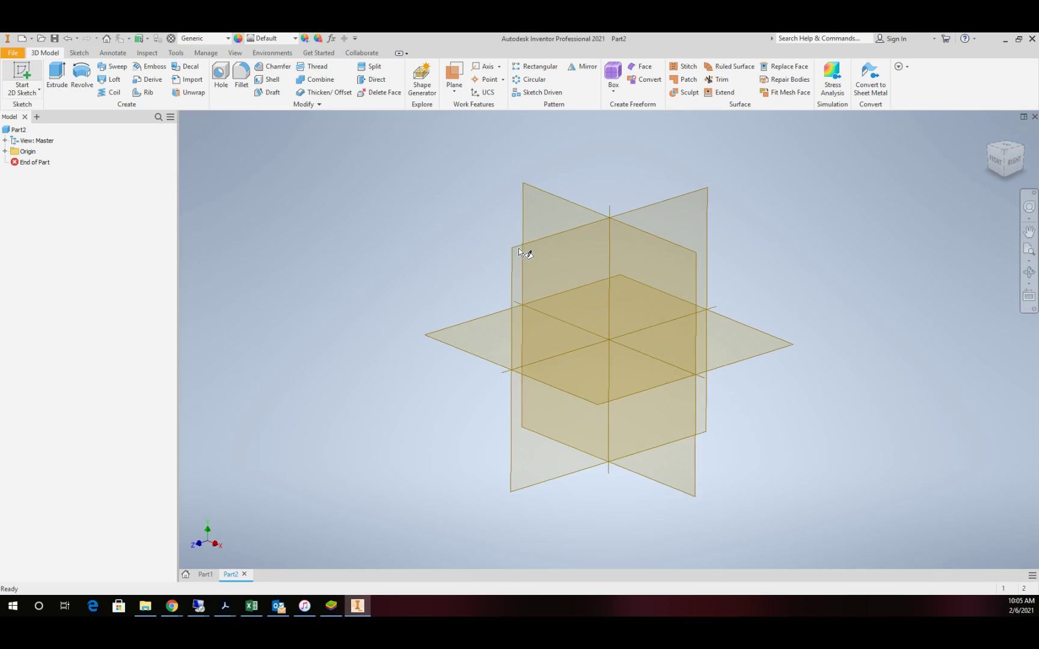
{"action": "left_click", "coordinate": [589, 207]}
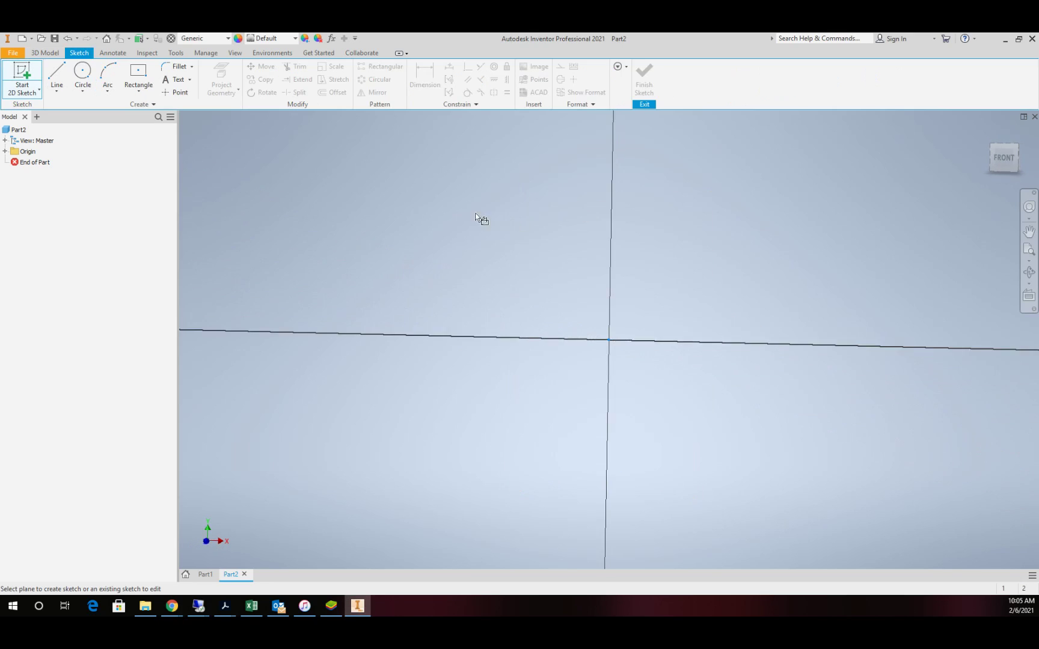
{"action": "left_click", "coordinate": [140, 73]}
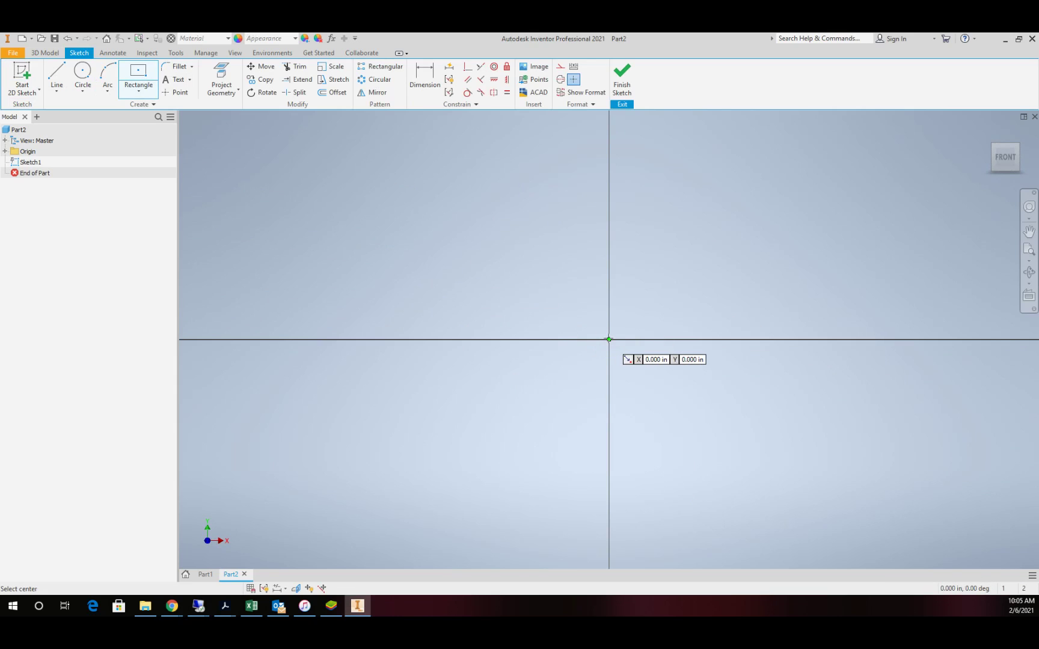
{"action": "left_click", "coordinate": [608, 340]}
{"action": "left_click", "coordinate": [815, 218]}
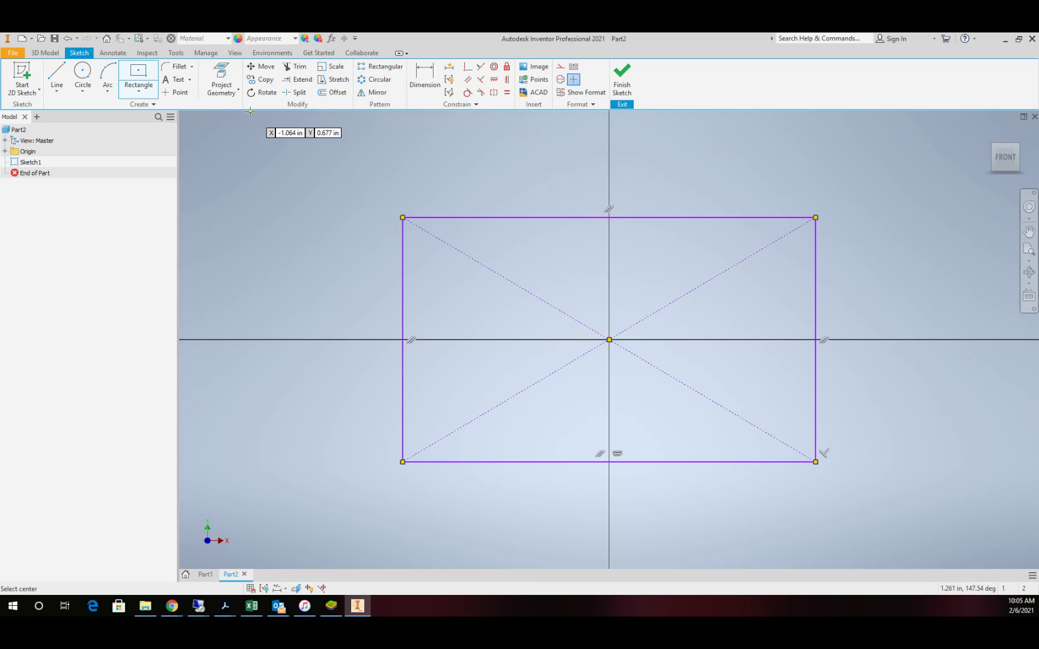
Dimension the rectangle to 2.000 high and 4.000 wide
{"action": "left_click", "coordinate": [426, 82]}
{"action": "left_click", "coordinate": [403, 336]}
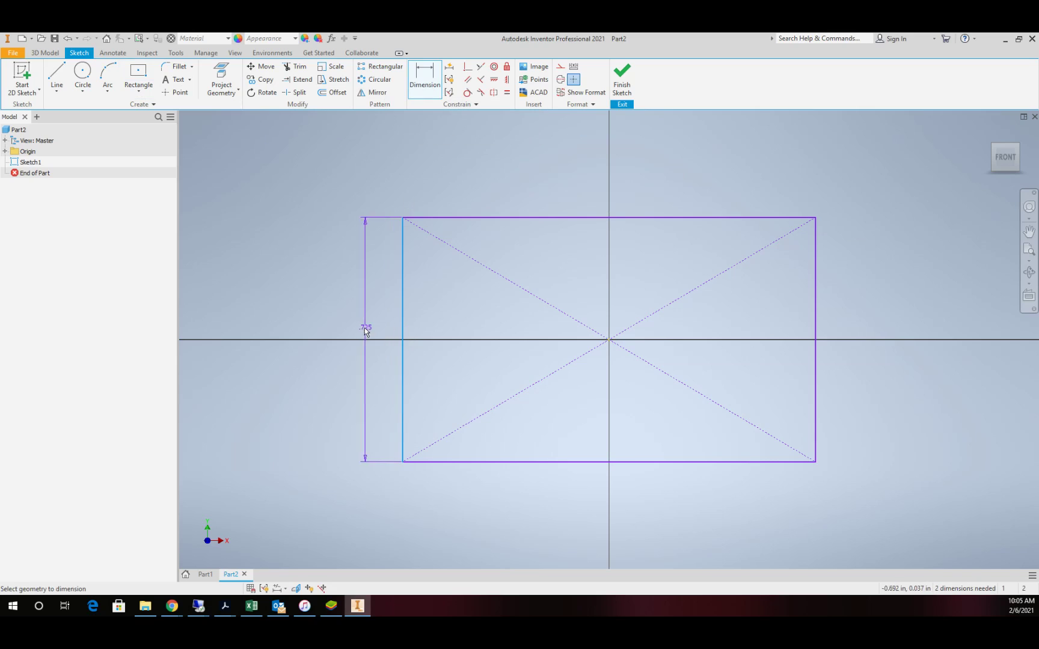
{"action": "left_click", "coordinate": [333, 332]}
{"action": "type", "text": "2"}
{"action": "key", "text": "Return"}
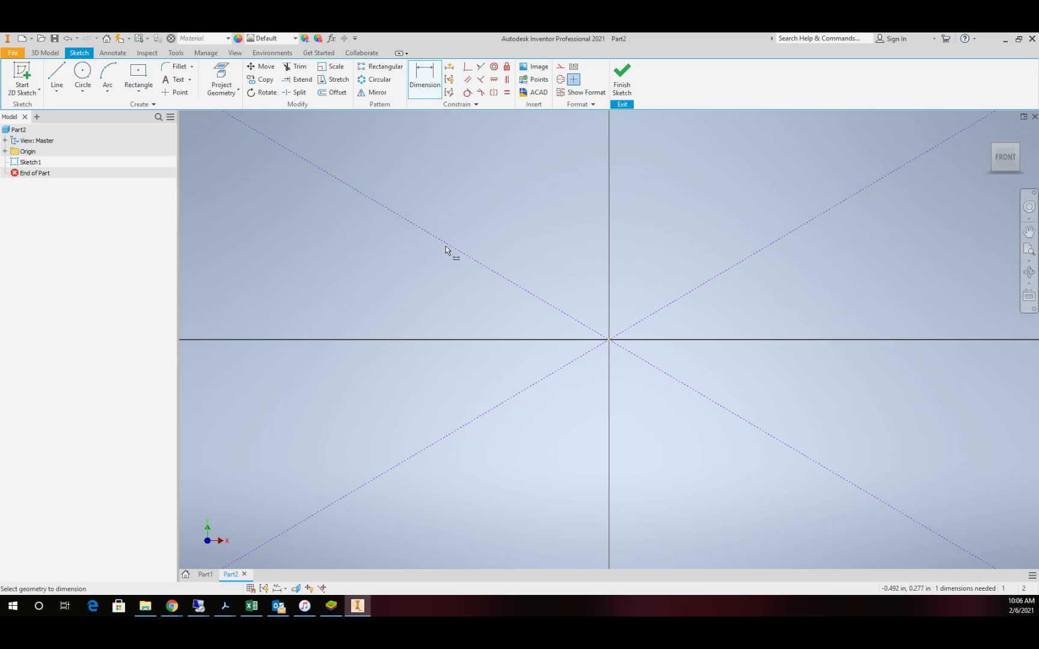
{"action": "scroll", "coordinate": [482, 278], "scroll_direction": "up", "scroll_amount": 6}
{"action": "left_click", "coordinate": [472, 241]}
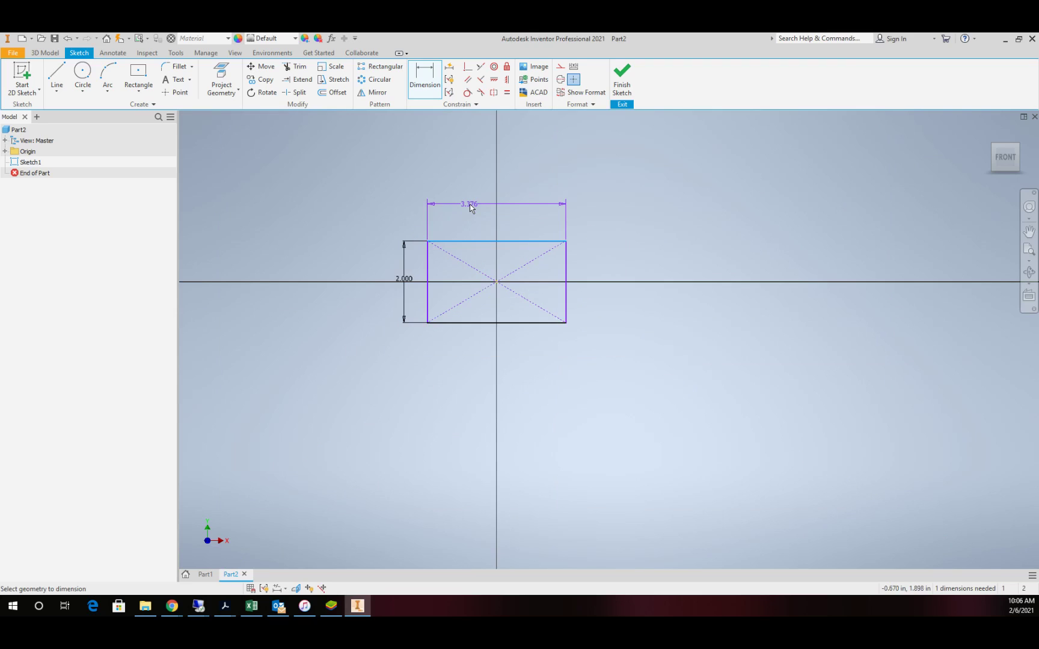
{"action": "left_click", "coordinate": [470, 204]}
{"action": "type", "text": "4"}
{"action": "key", "text": "Return"}
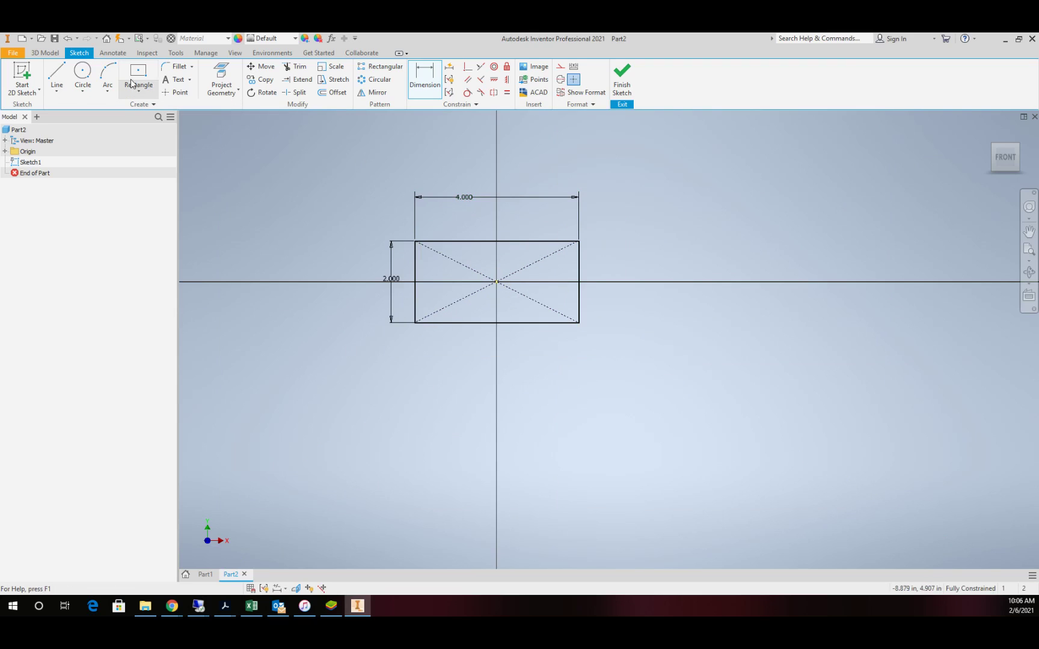
Add a circle at the rectangle's centre and dimension it to 1.000 diameter
{"action": "left_click", "coordinate": [82, 72]}
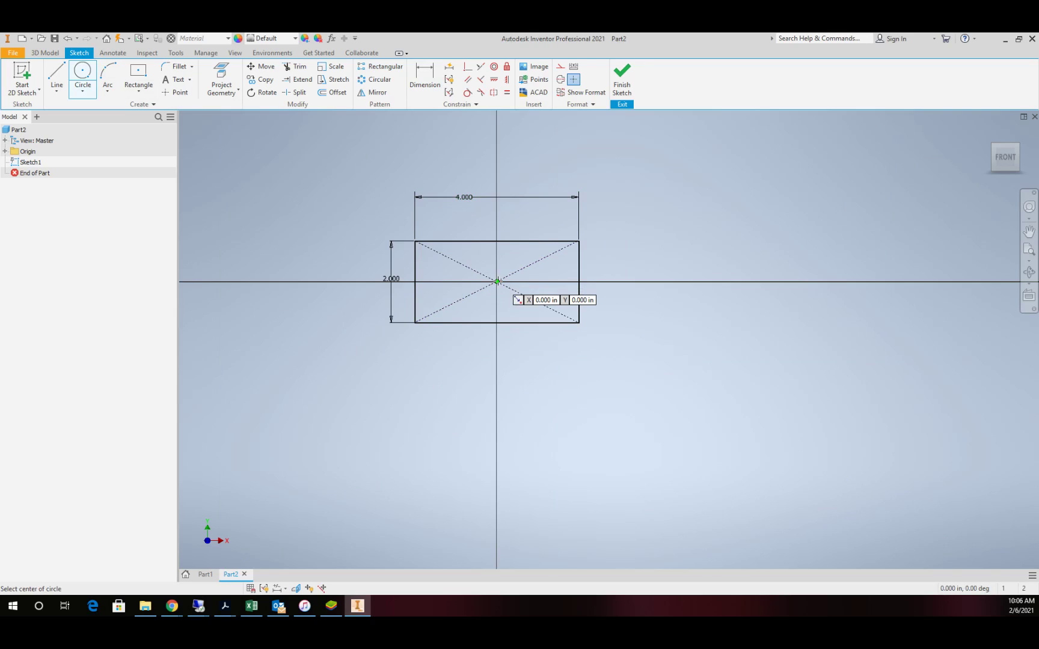
{"action": "left_click", "coordinate": [497, 282]}
{"action": "left_click", "coordinate": [515, 265]}
{"action": "key", "text": "d"}
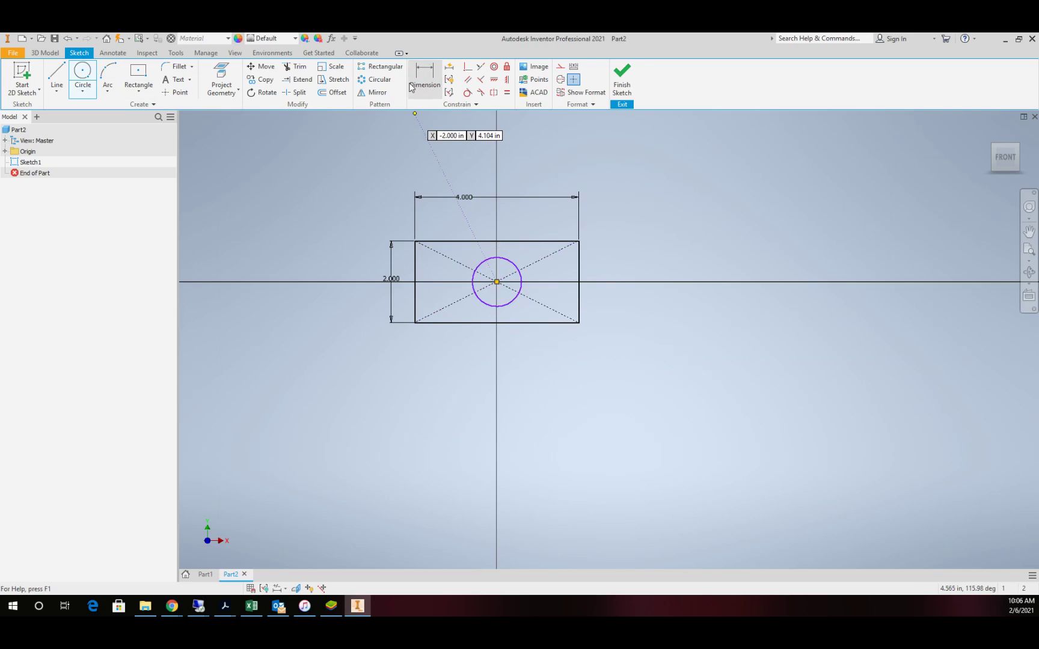
{"action": "left_click", "coordinate": [511, 264]}
{"action": "left_click", "coordinate": [632, 229]}
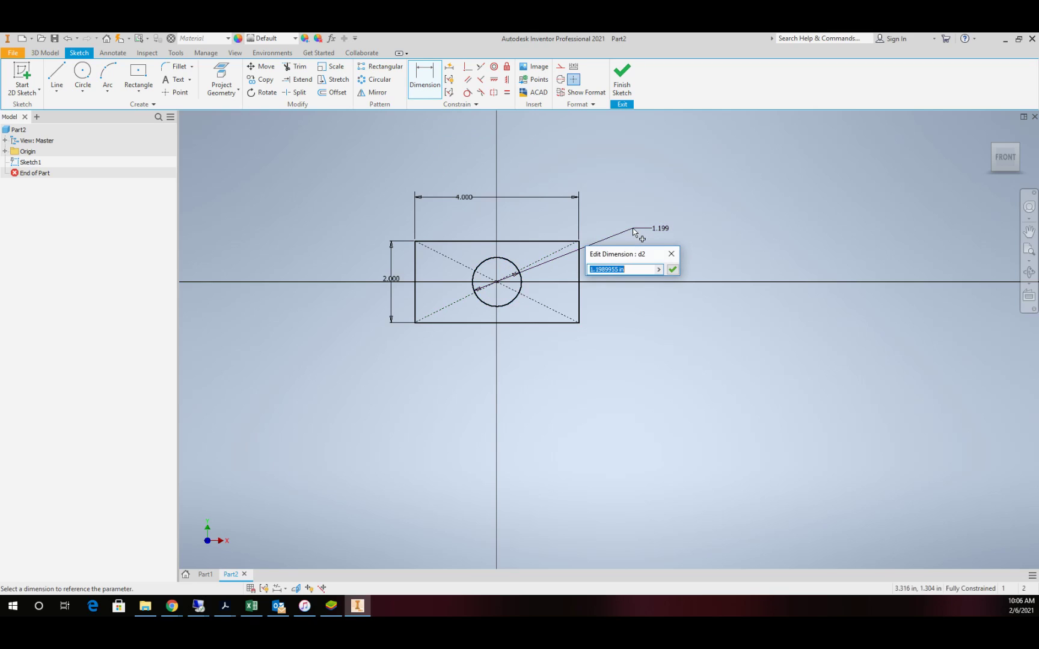
{"action": "type", "text": "1"}
{"action": "key", "text": "Return"}
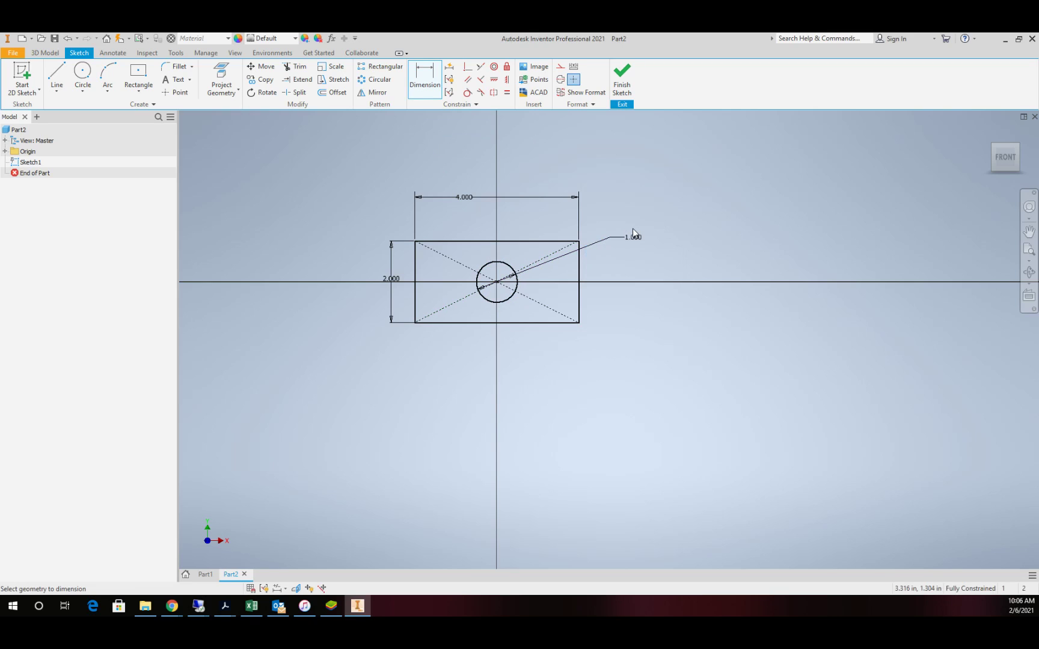
Extrude the plate profile symmetrically to 0.25 thick, leaving the hole through
{"action": "left_click", "coordinate": [622, 82]}
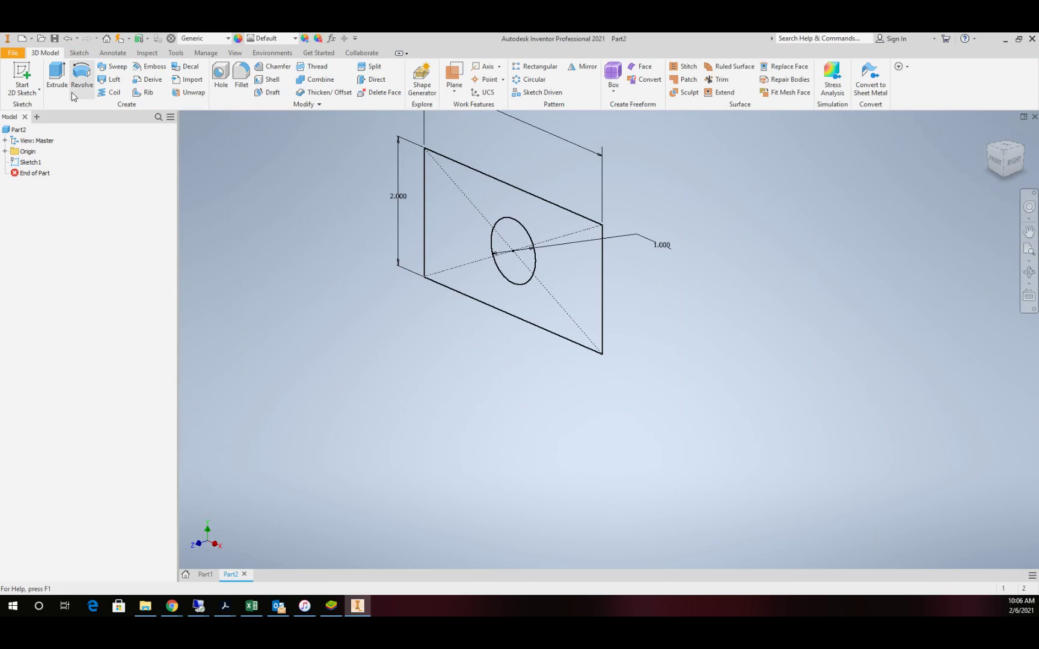
{"action": "left_click", "coordinate": [57, 76]}
{"action": "left_click", "coordinate": [470, 218]}
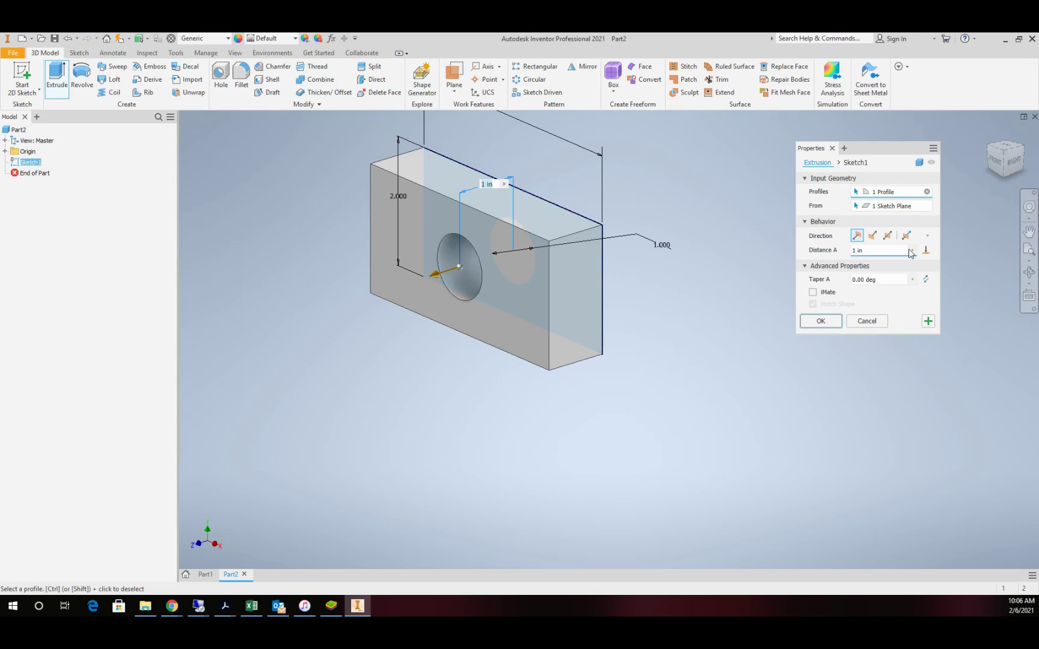
{"action": "left_click", "coordinate": [887, 235]}
{"action": "key", "text": "BackSpace"}
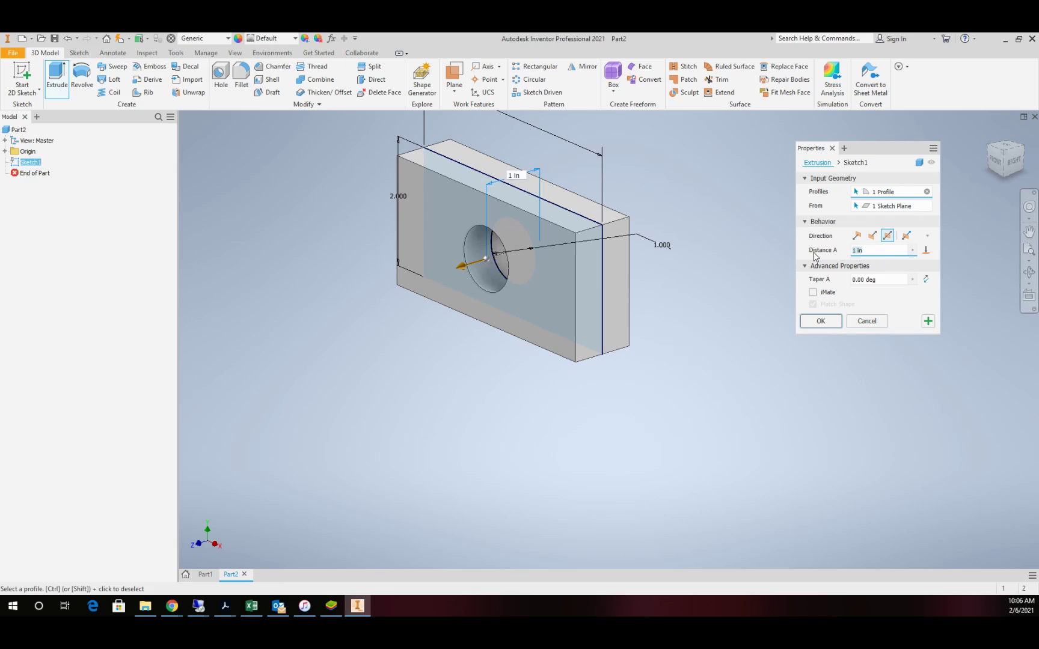
{"action": "left_click", "coordinate": [821, 321]}
{"action": "scroll", "coordinate": [487, 246], "scroll_direction": "down", "scroll_amount": 3}
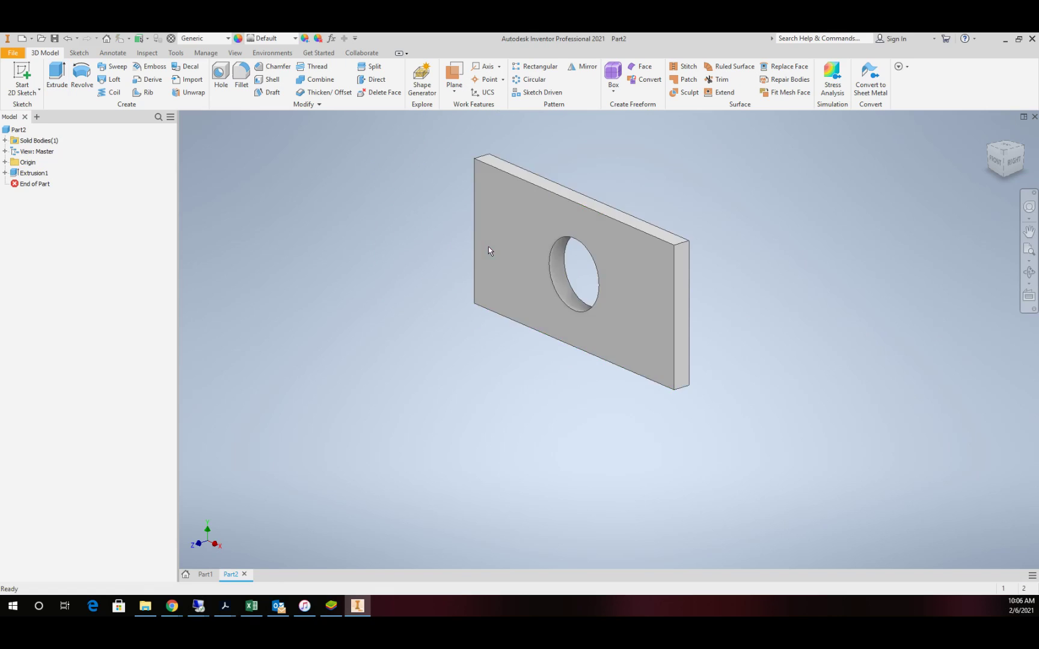
Assign Steel, Mild from the material list and frame the whole plate
{"action": "left_click", "coordinate": [206, 39]}
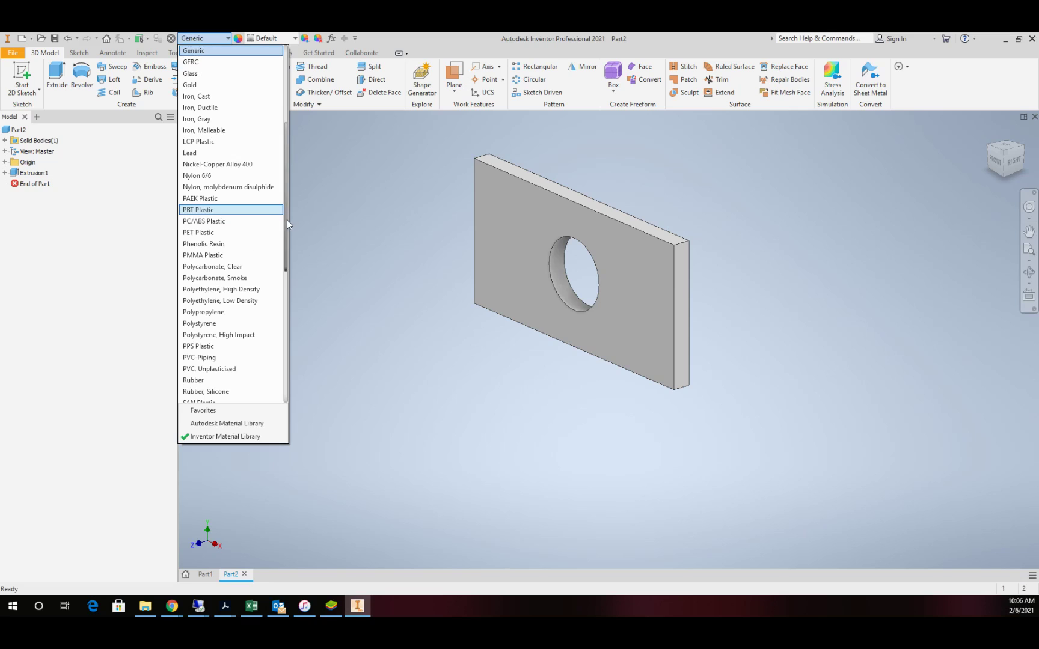
{"action": "left_click_drag", "start_coordinate": [287, 218], "coordinate": [285, 316]}
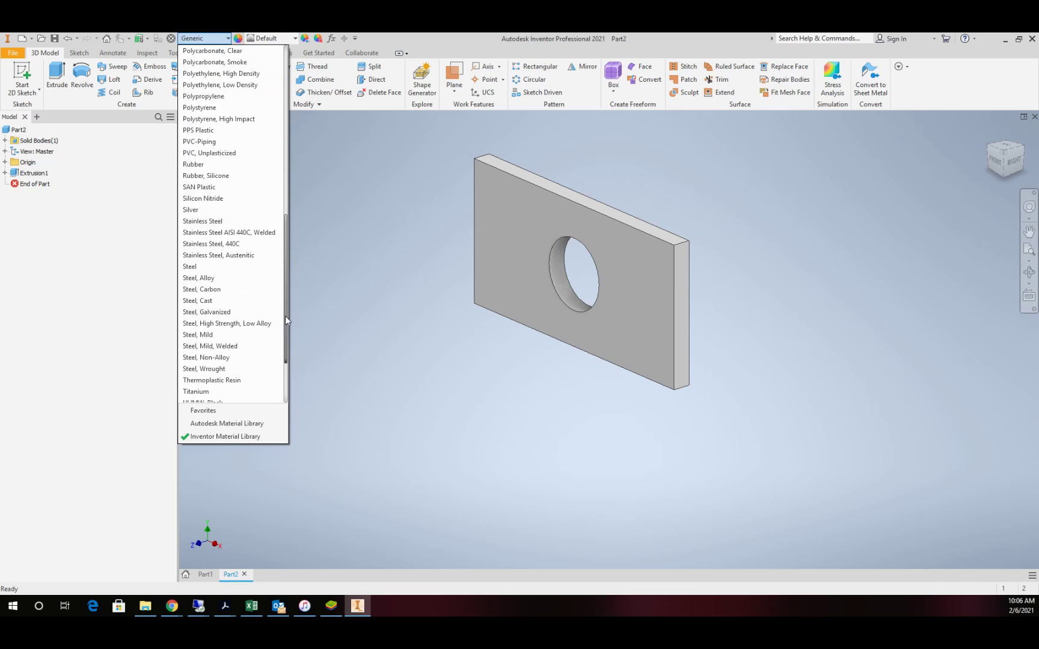
{"action": "left_click", "coordinate": [217, 336]}
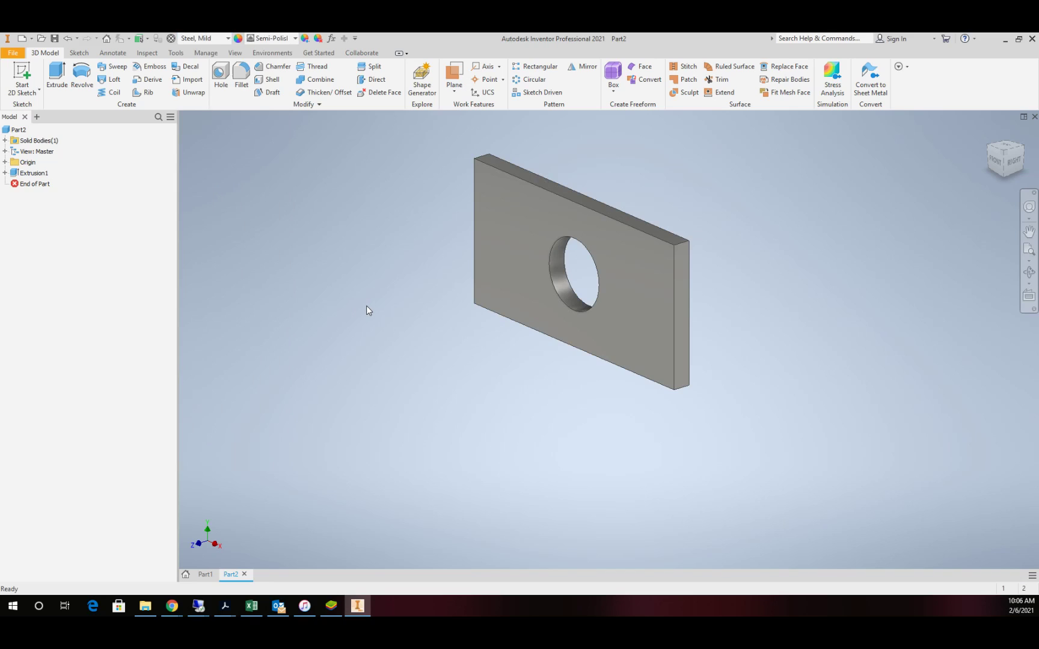
{"action": "key", "text": "F6"}
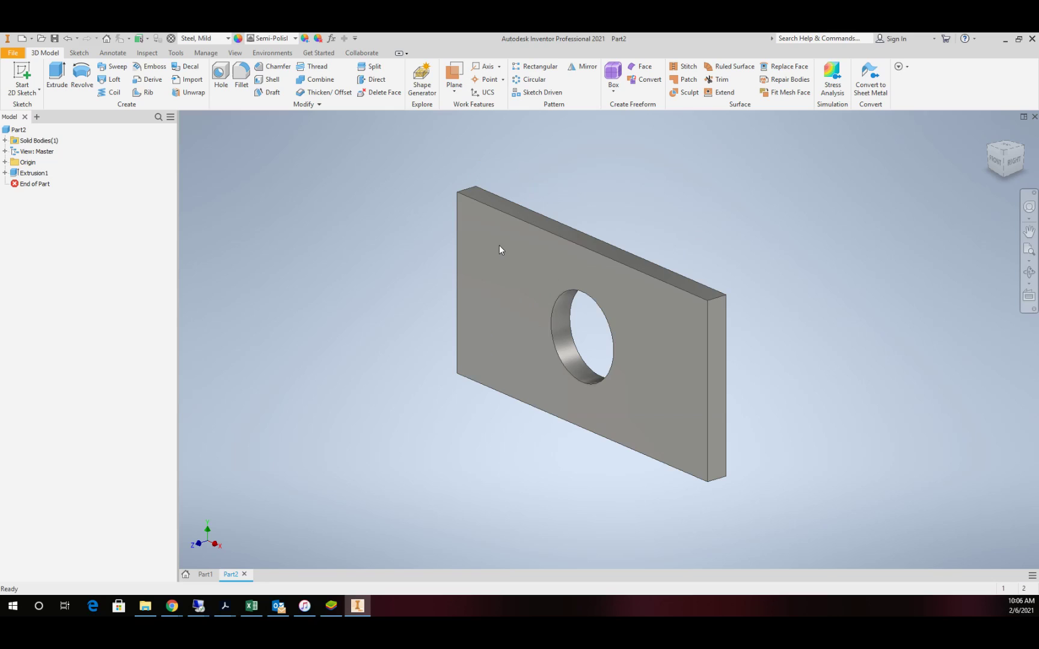
Enter Stress Analysis and create the static study Static Analysis:1, viewed from near-front
{"action": "left_click", "coordinate": [269, 56]}
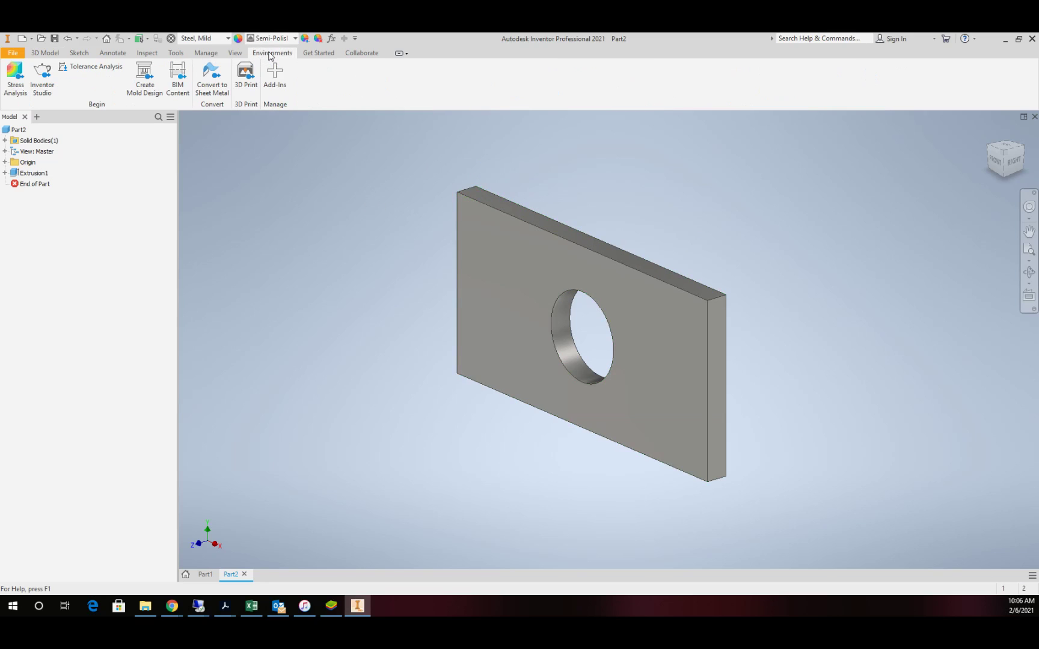
{"action": "left_click", "coordinate": [17, 75]}
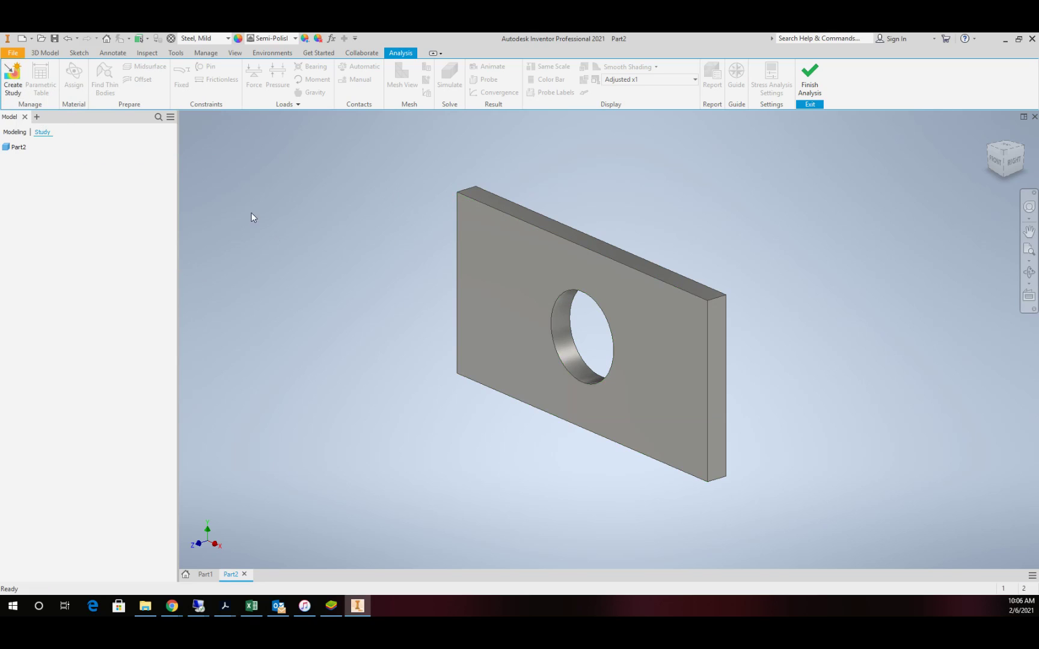
{"action": "left_click", "coordinate": [12, 85]}
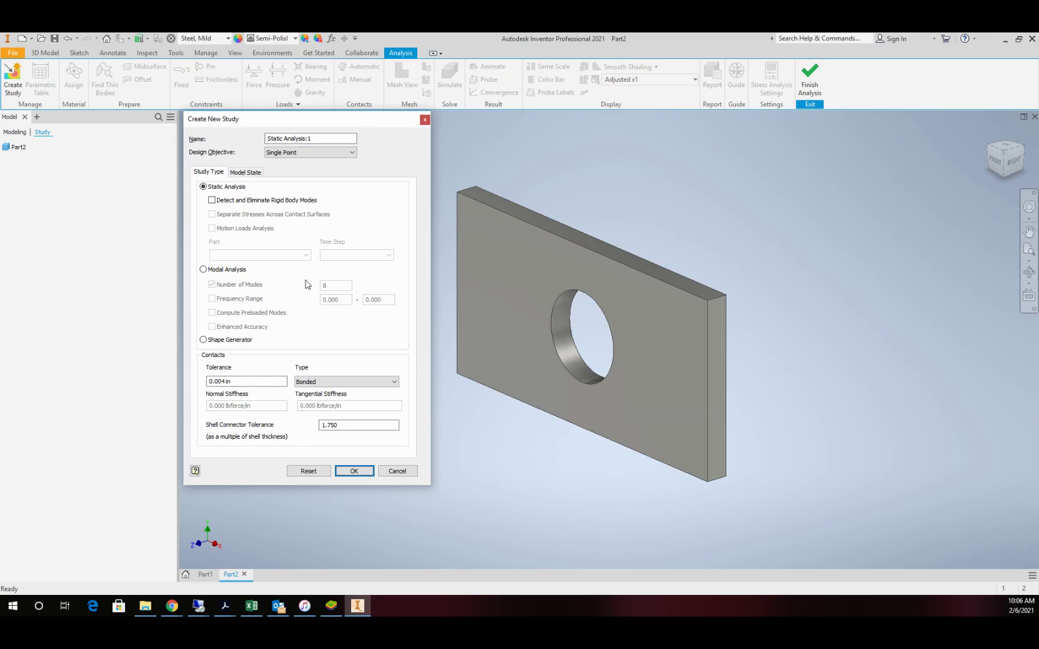
{"action": "left_click", "coordinate": [354, 472]}
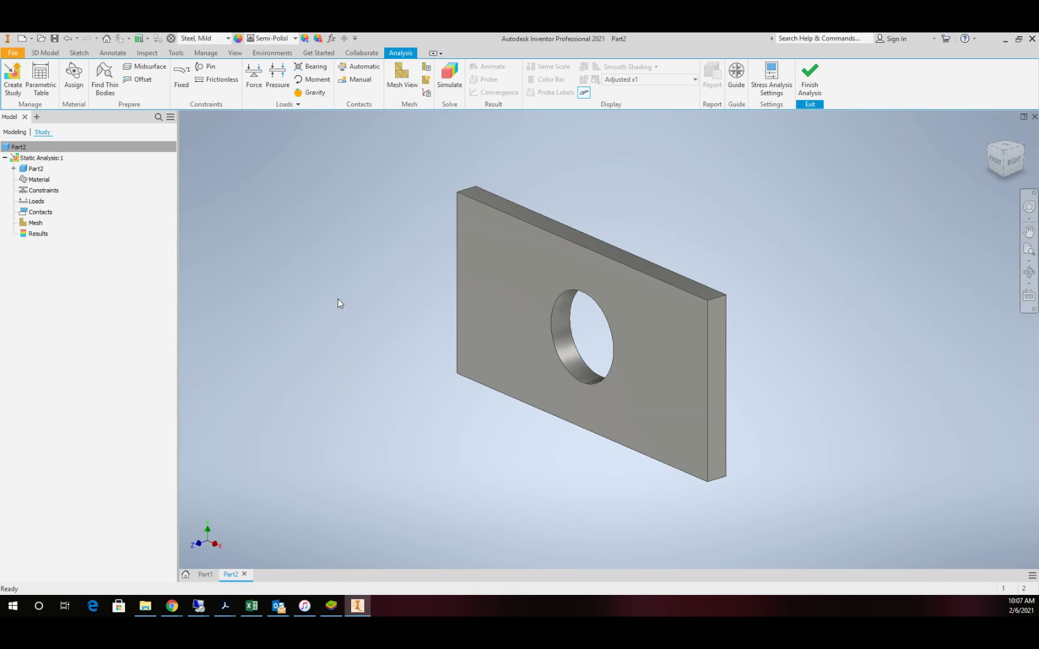
{"action": "left_click", "coordinate": [1029, 272]}
{"action": "left_click_drag", "start_coordinate": [528, 329], "coordinate": [628, 310]}
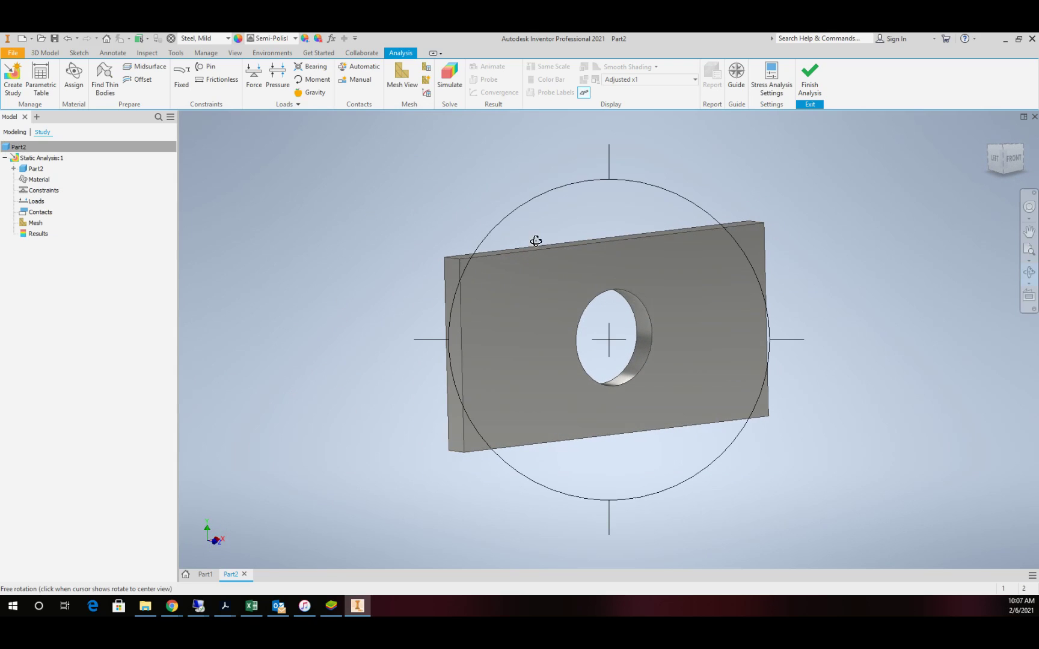
{"action": "key", "text": "Escape"}
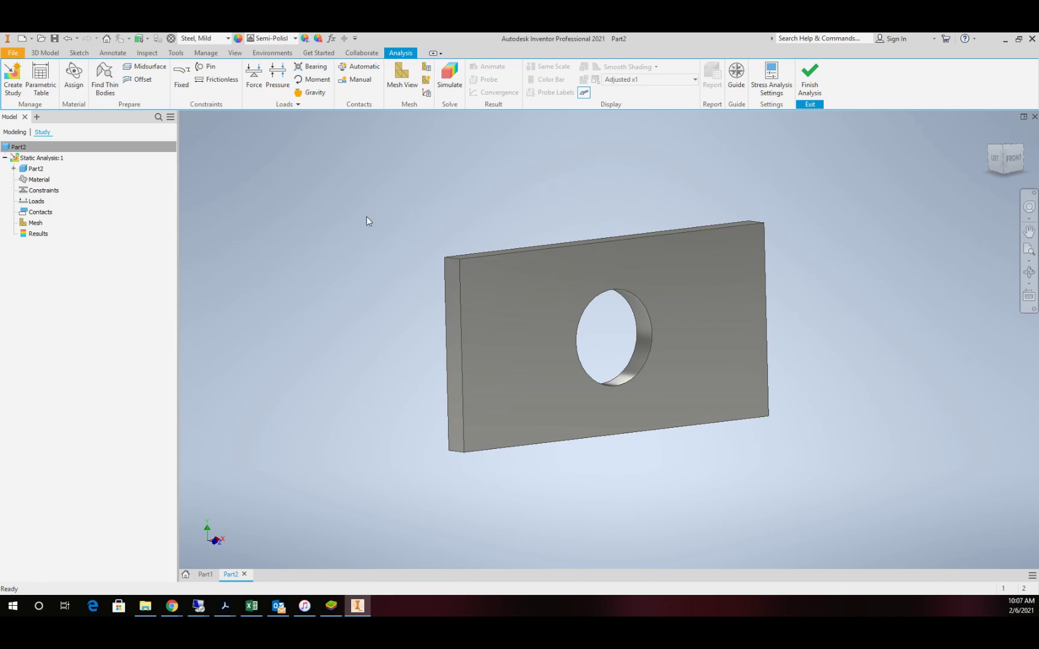
Apply a Fixed constraint to the plate's left end face
{"action": "left_click", "coordinate": [182, 75]}
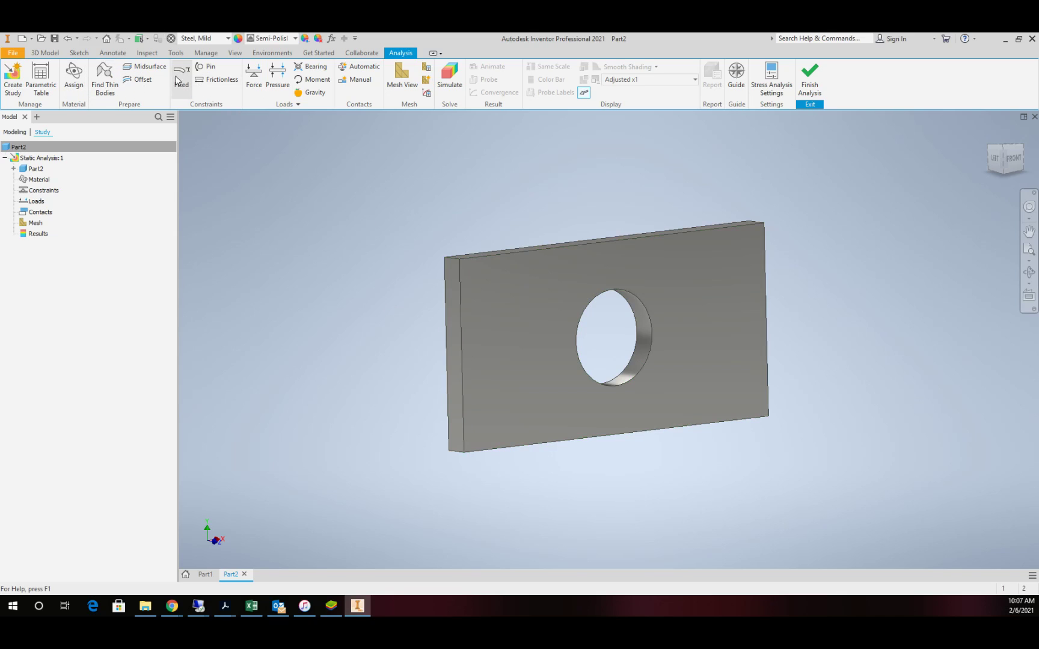
{"action": "left_click", "coordinate": [453, 333]}
{"action": "left_click", "coordinate": [230, 165]}
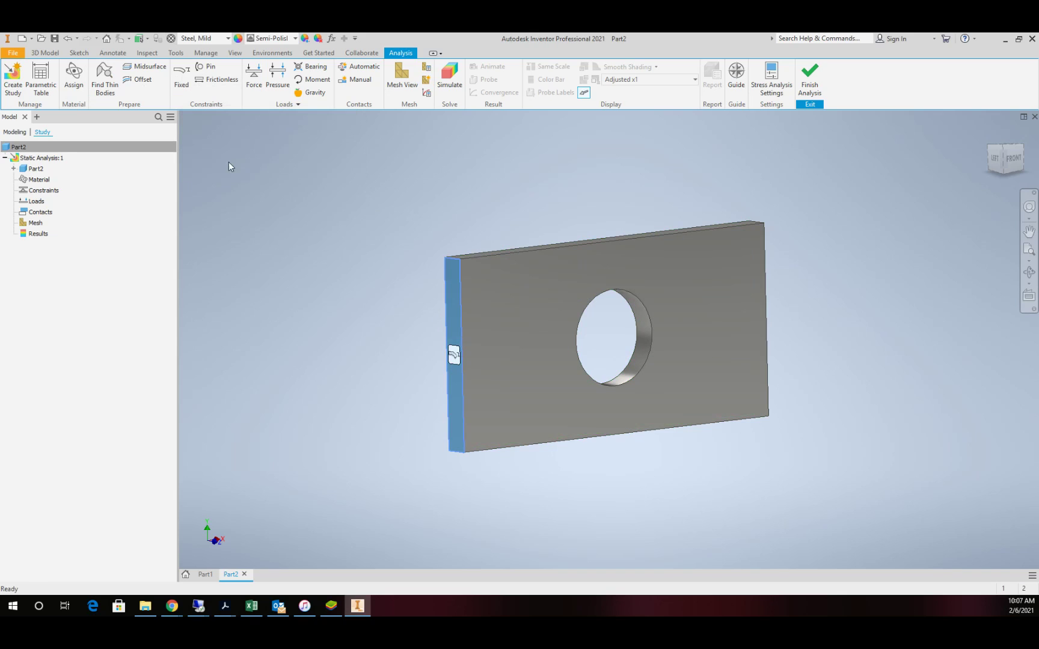
{"action": "left_click", "coordinate": [1028, 274]}
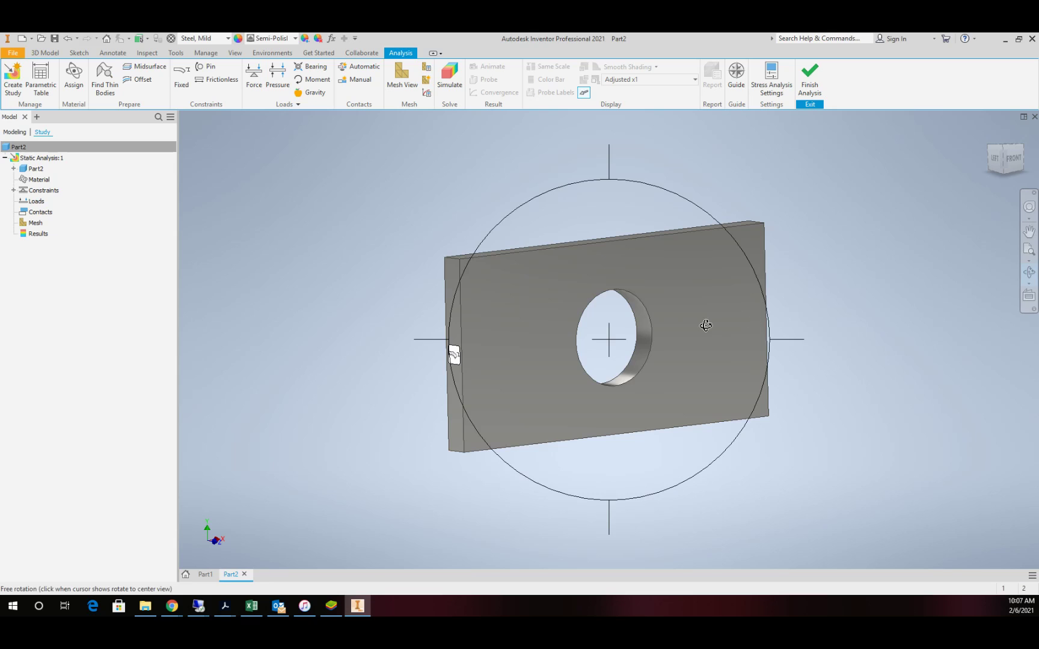
{"action": "left_click_drag", "start_coordinate": [697, 327], "coordinate": [588, 370]}
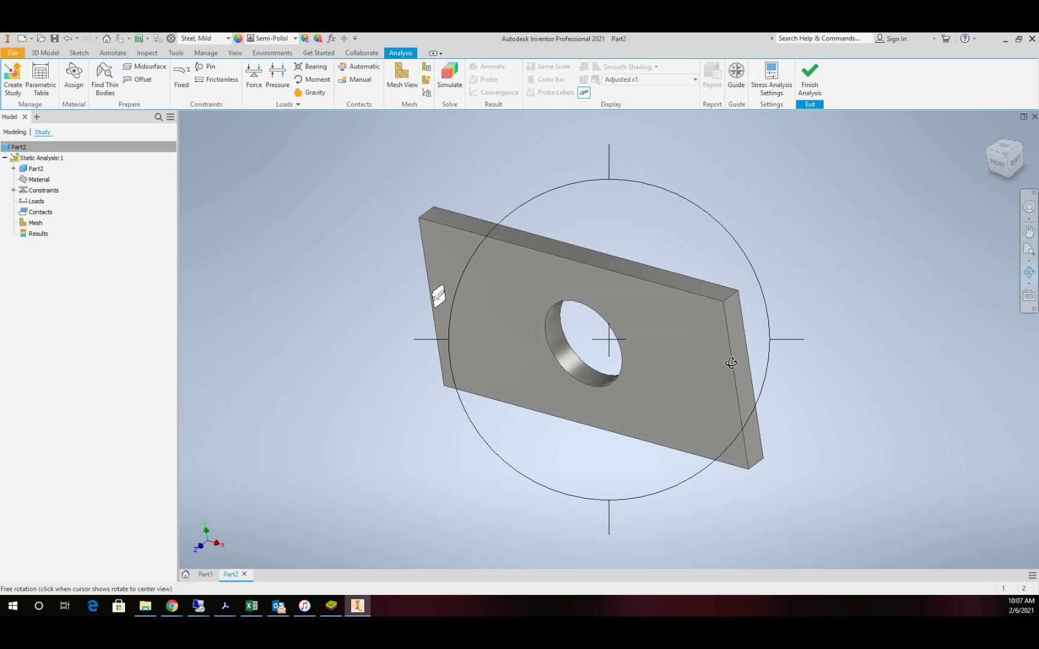
{"action": "key", "text": "Escape"}
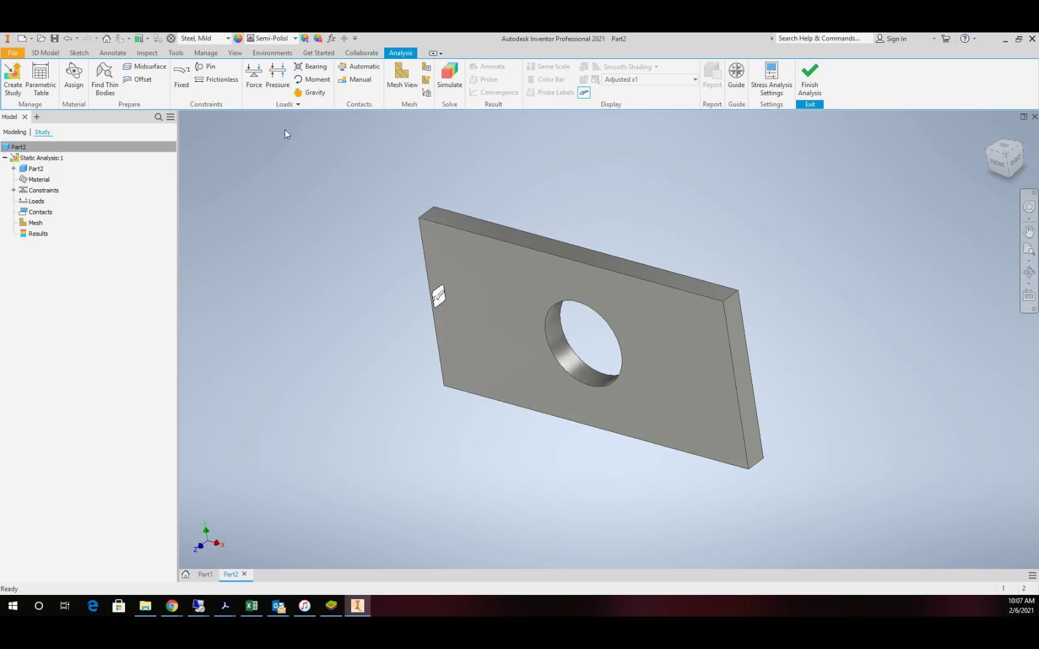
Add a 500 lbforce force pulling outward on the plate's right end face
{"action": "left_click", "coordinate": [252, 77]}
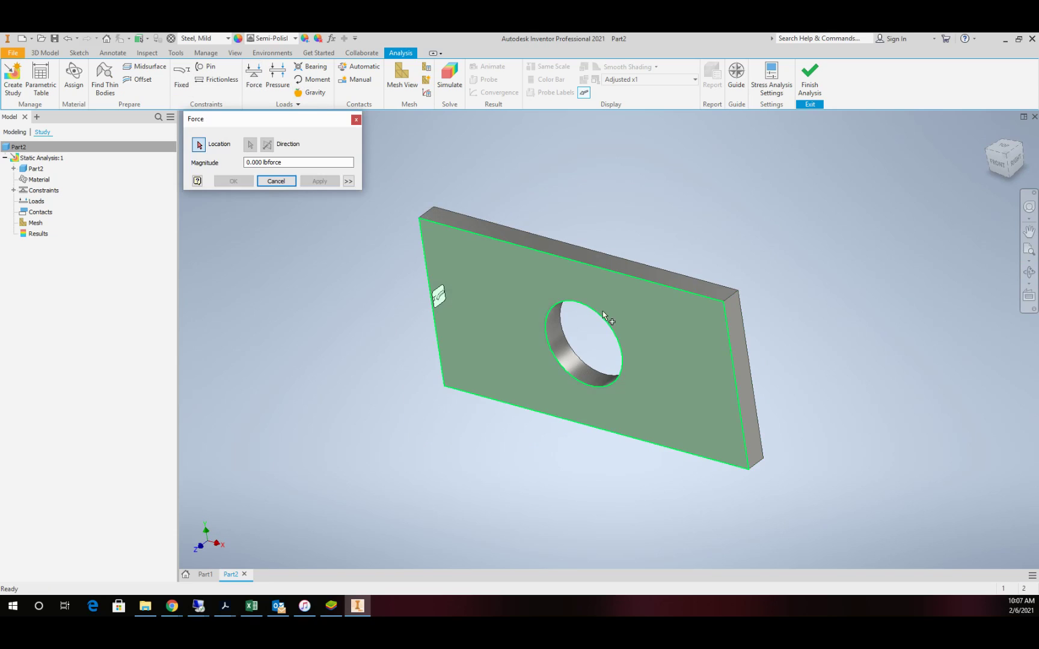
{"action": "left_click", "coordinate": [747, 368]}
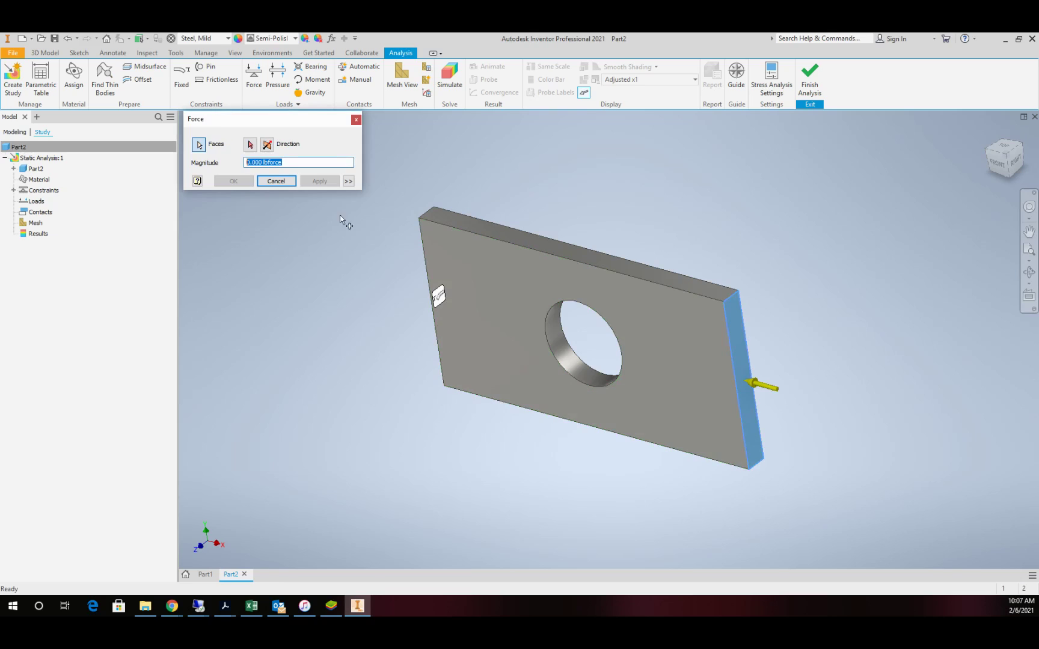
{"action": "left_click", "coordinate": [267, 144]}
{"action": "left_click", "coordinate": [289, 165]}
{"action": "type", "text": "500"}
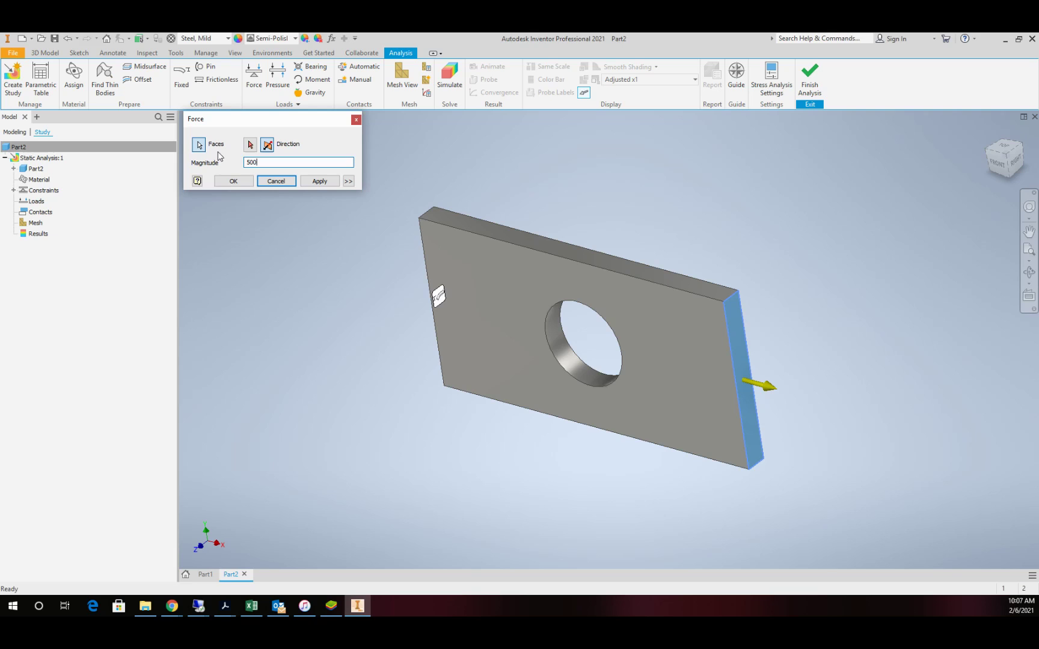
{"action": "left_click", "coordinate": [234, 181]}
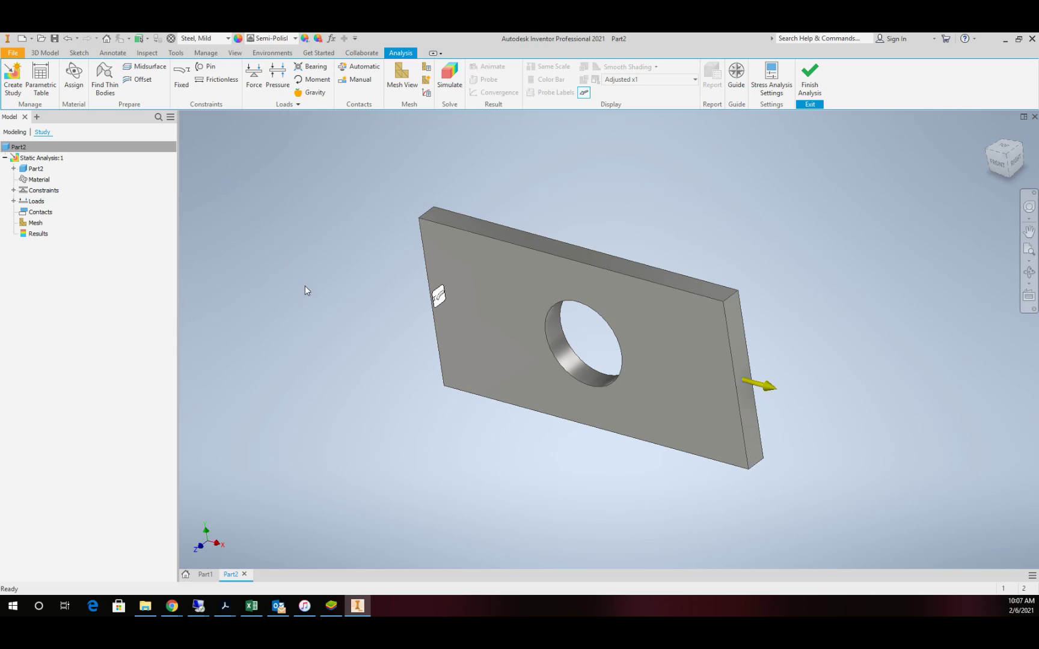
{"action": "left_click", "coordinate": [1030, 274]}
{"action": "left_click_drag", "start_coordinate": [614, 293], "coordinate": [698, 304]}
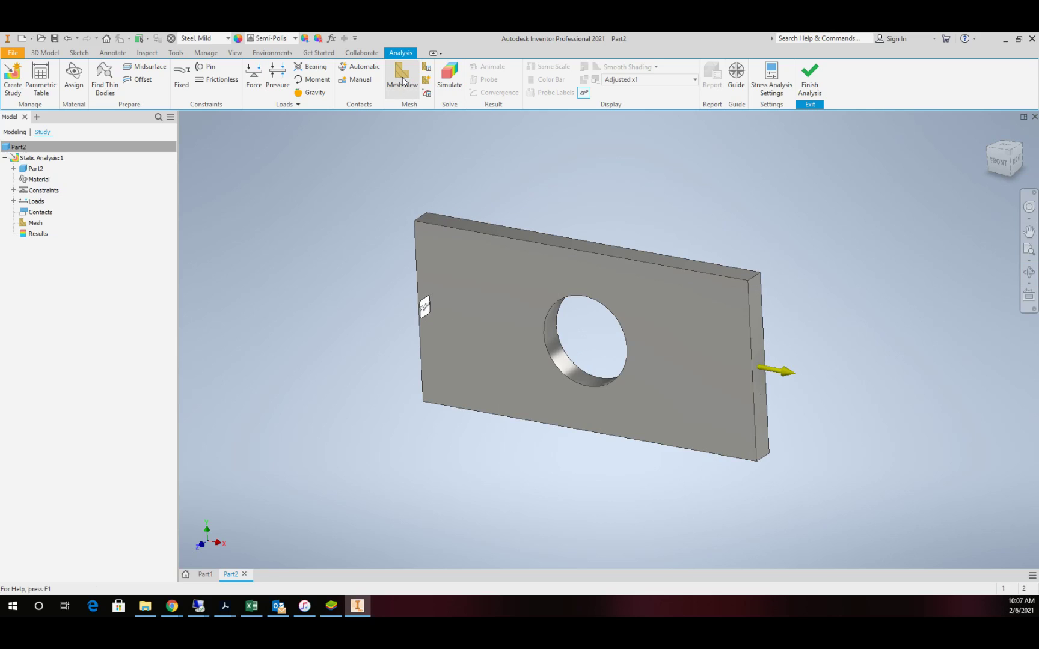
Generate the mesh and run the simulation, giving Von Mises 0.292 to 4.152 ksi
{"action": "left_click", "coordinate": [402, 77]}
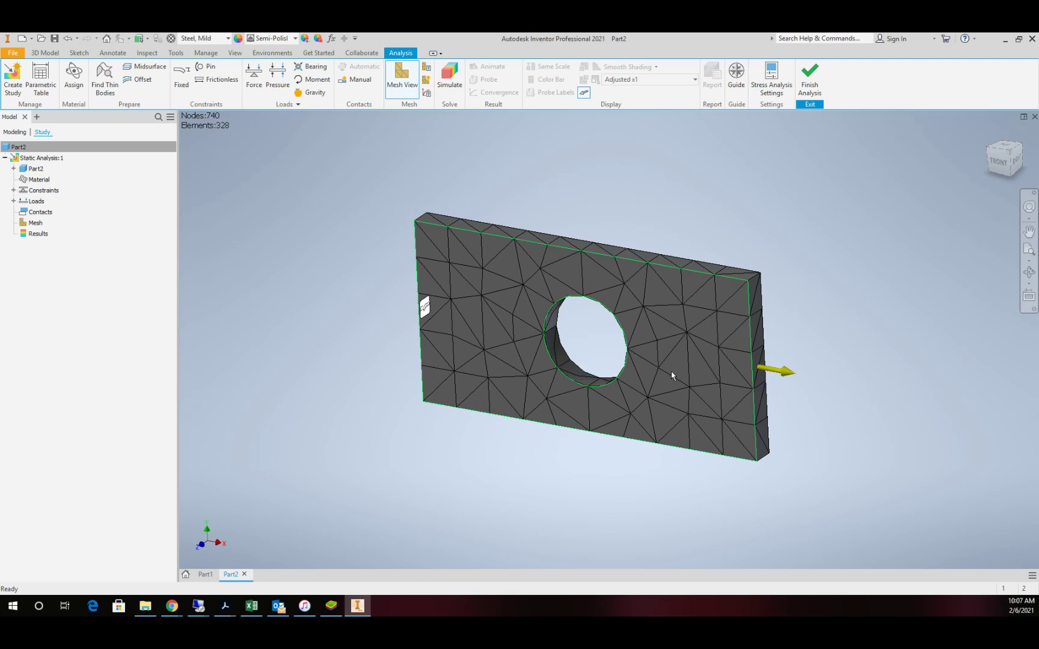
{"action": "left_click", "coordinate": [1028, 271]}
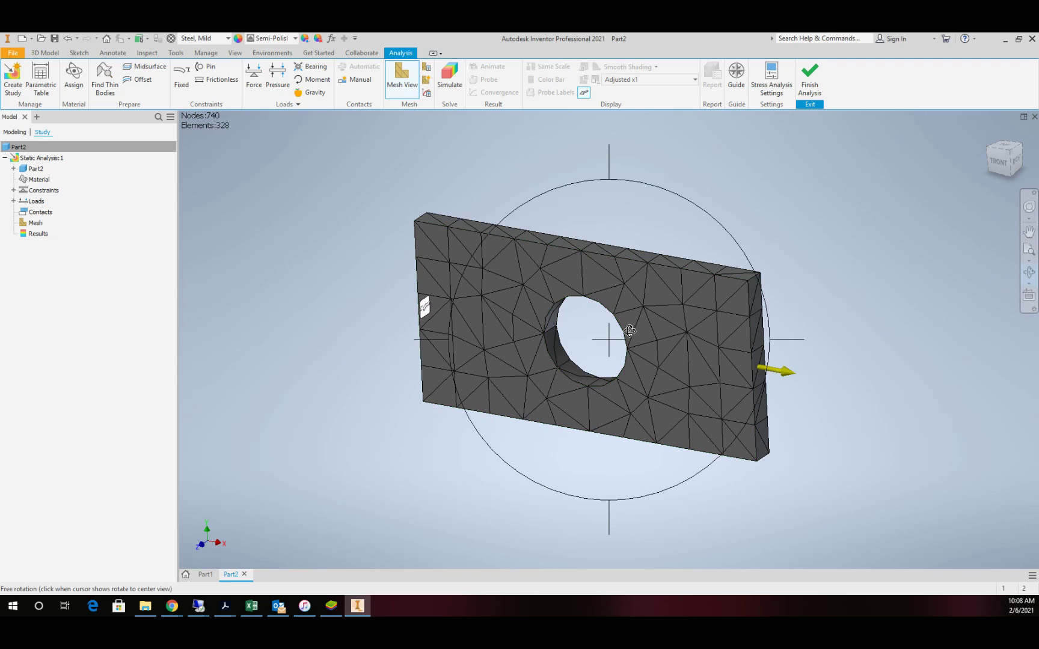
{"action": "left_click_drag", "start_coordinate": [628, 330], "coordinate": [603, 317]}
{"action": "key", "text": "Escape"}
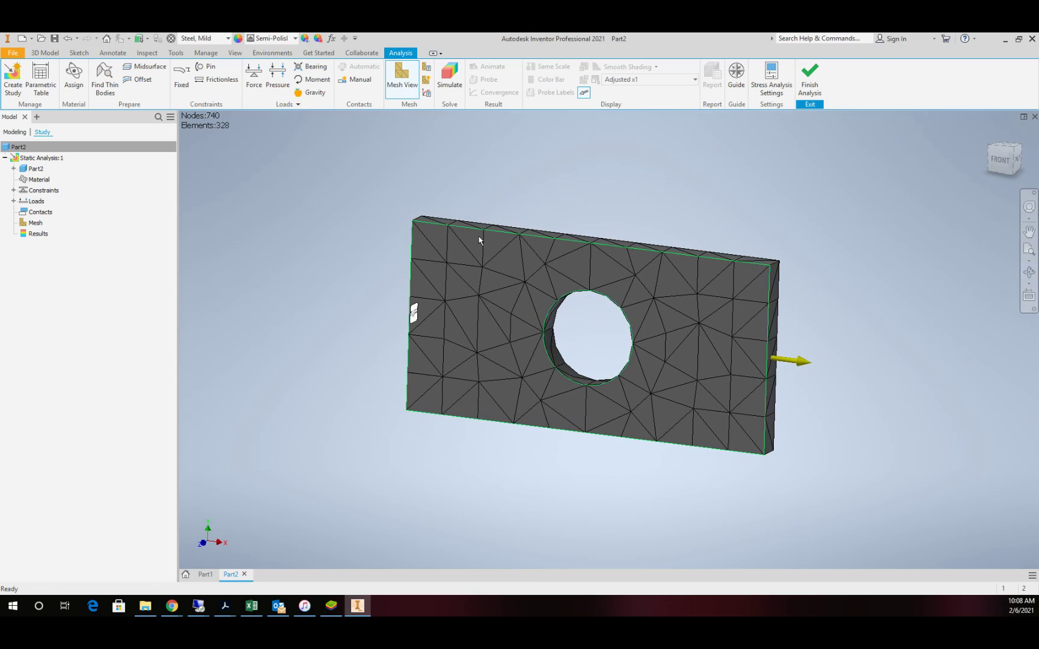
{"action": "left_click", "coordinate": [450, 78]}
{"action": "left_click", "coordinate": [324, 221]}
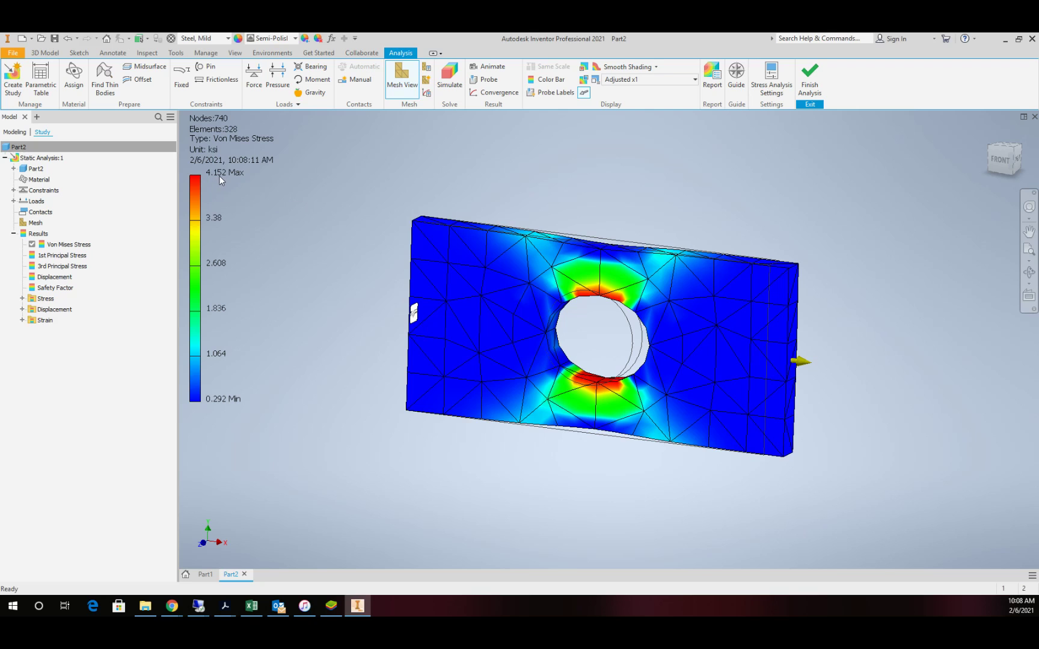
{"action": "scroll", "coordinate": [599, 381], "scroll_direction": "down", "scroll_amount": 2}
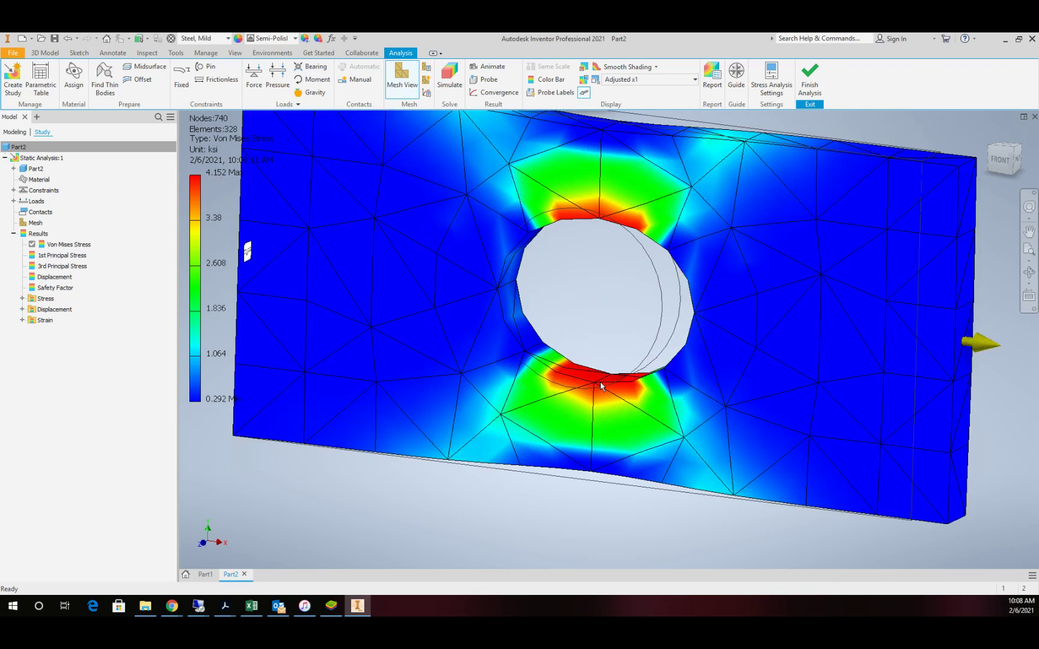
{"action": "scroll", "coordinate": [599, 384], "scroll_direction": "down", "scroll_amount": 3}
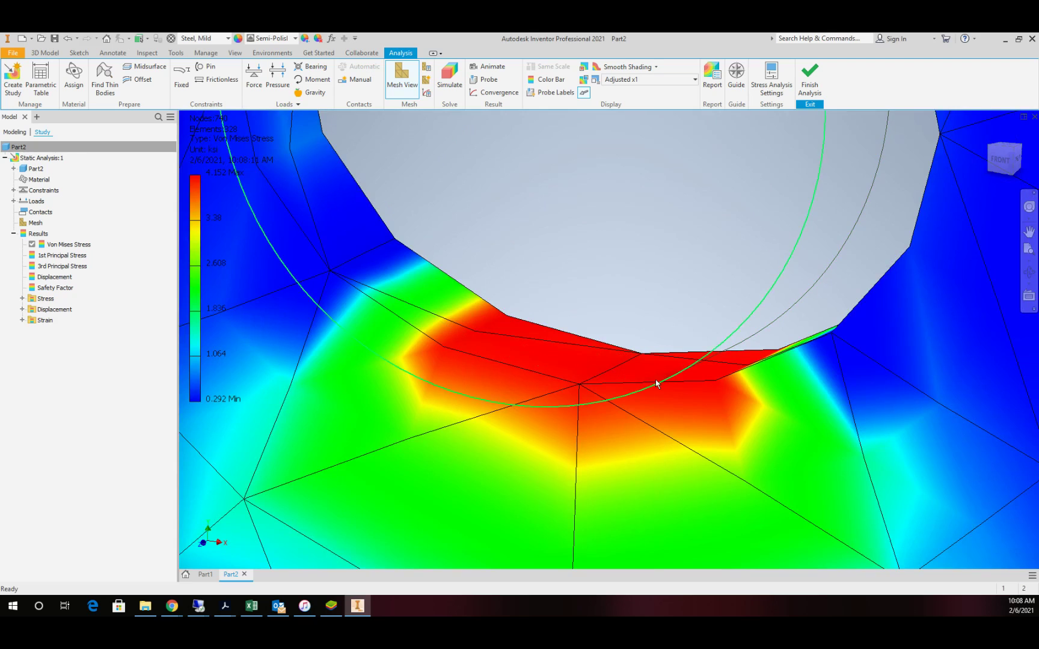
{"action": "scroll", "coordinate": [602, 376], "scroll_direction": "up", "scroll_amount": 5}
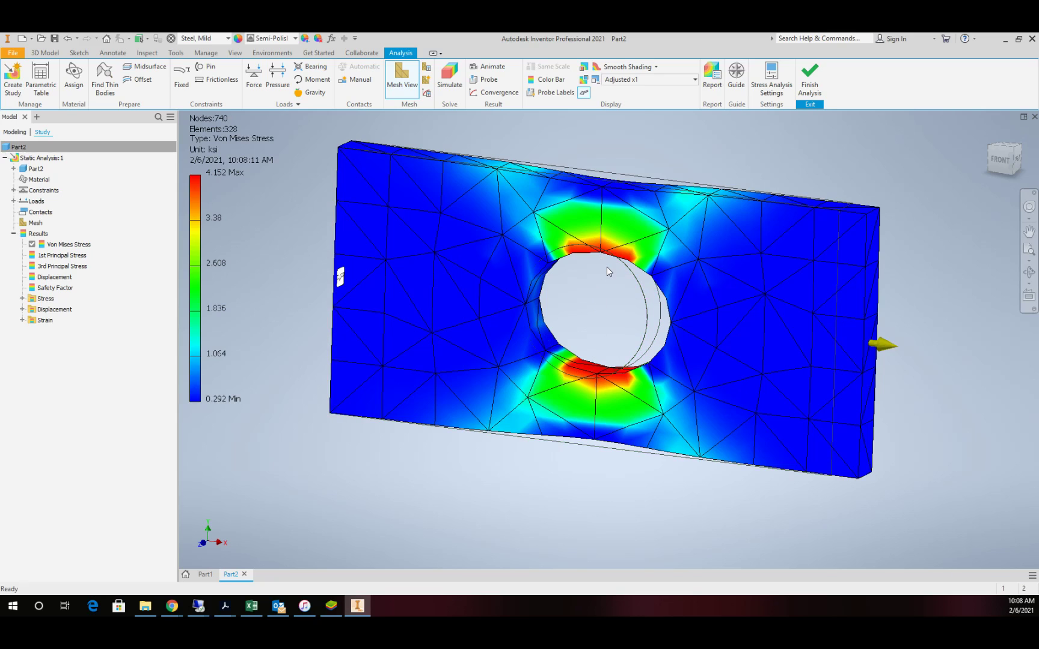
{"action": "scroll", "coordinate": [606, 268], "scroll_direction": "up", "scroll_amount": 4}
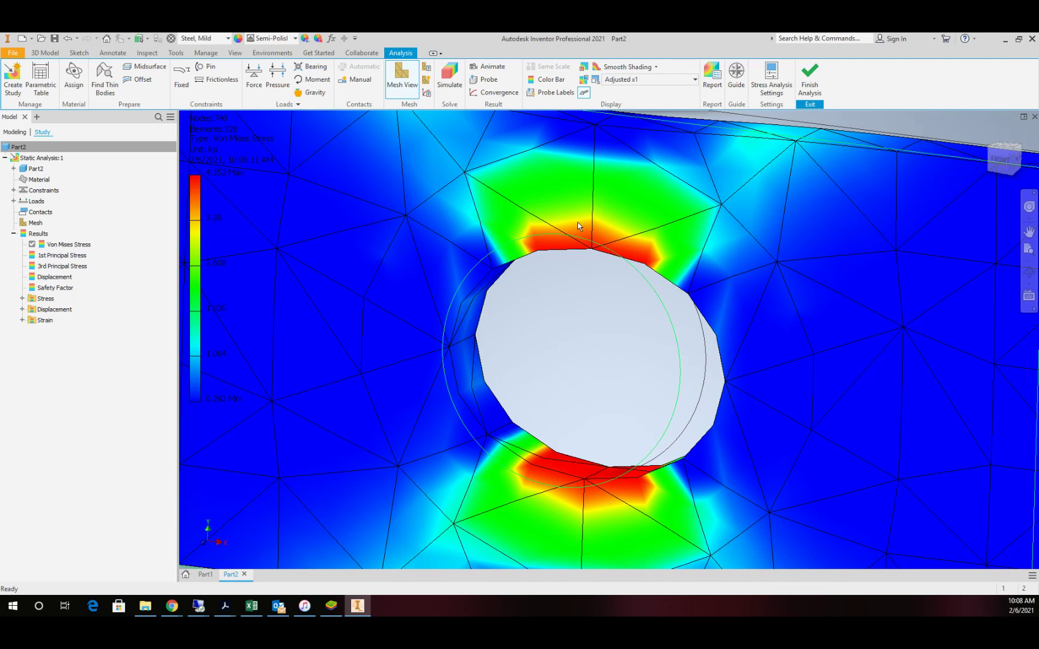
{"action": "scroll", "coordinate": [578, 319], "scroll_direction": "down", "scroll_amount": 3}
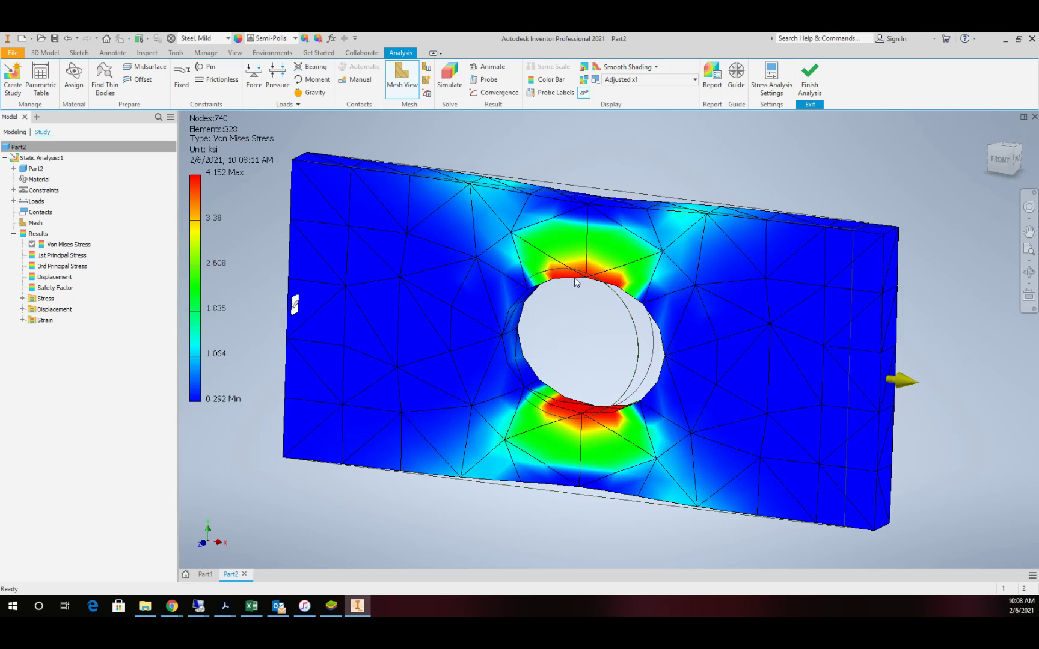
{"action": "scroll", "coordinate": [580, 313], "scroll_direction": "up", "scroll_amount": 2}
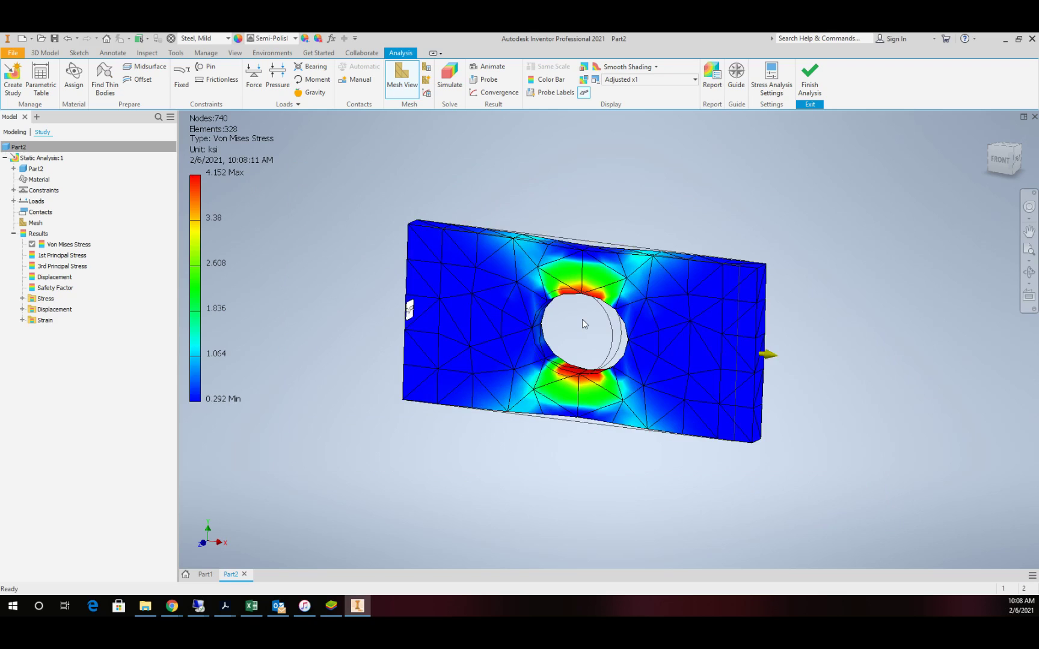
{"action": "scroll", "coordinate": [583, 321], "scroll_direction": "down", "scroll_amount": 3}
{"action": "scroll", "coordinate": [582, 324], "scroll_direction": "up", "scroll_amount": 2}
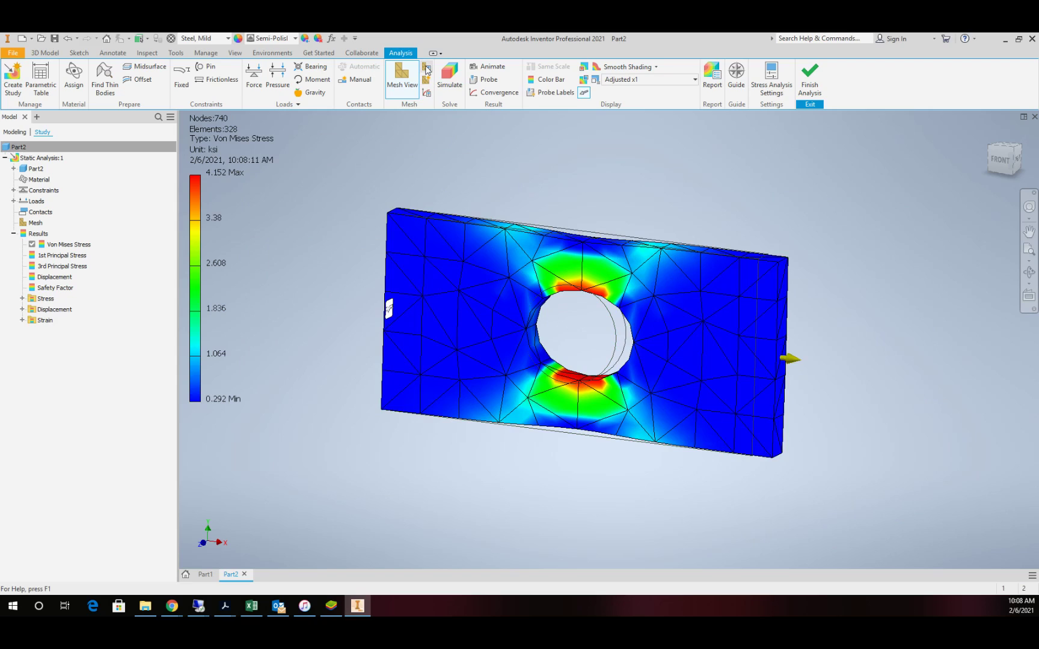
Set Average Element Size to 0.05 and update the mesh to 3584 nodes, 2000 elements
{"action": "left_click", "coordinate": [426, 67]}
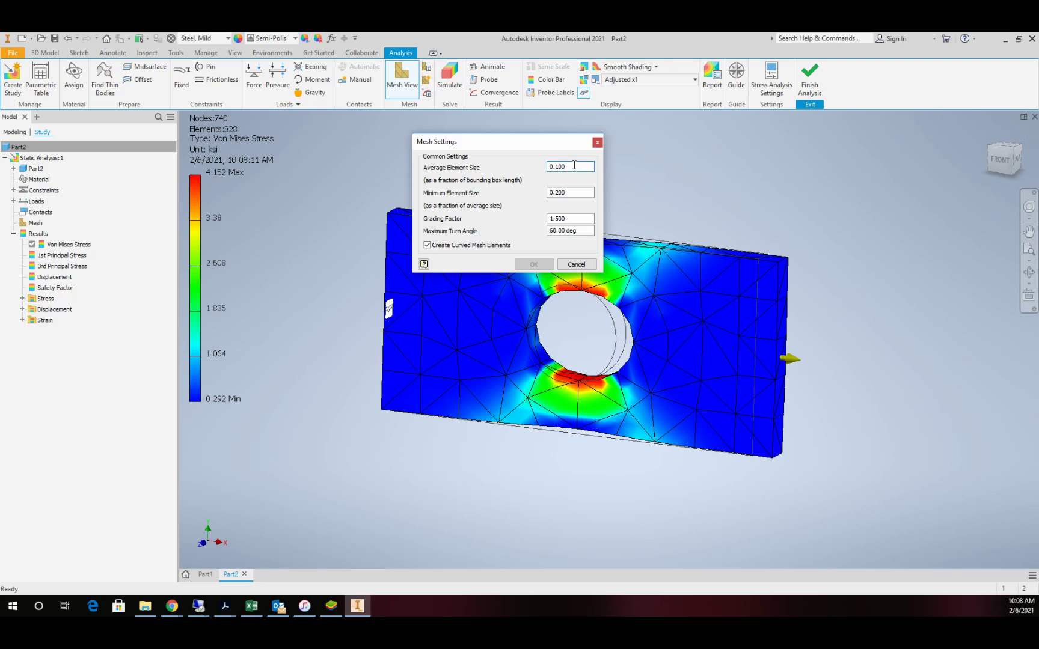
{"action": "double_click", "coordinate": [574, 165]}
{"action": "type", "text": ".05"}
{"action": "left_click", "coordinate": [534, 265]}
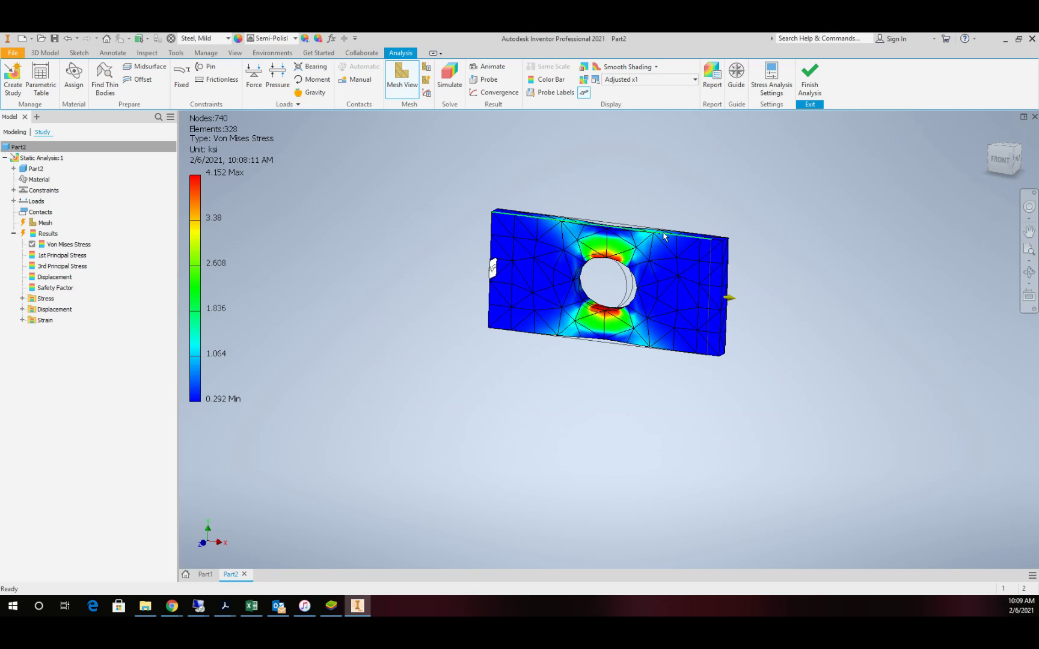
{"action": "scroll", "coordinate": [665, 236], "scroll_direction": "down", "scroll_amount": 3}
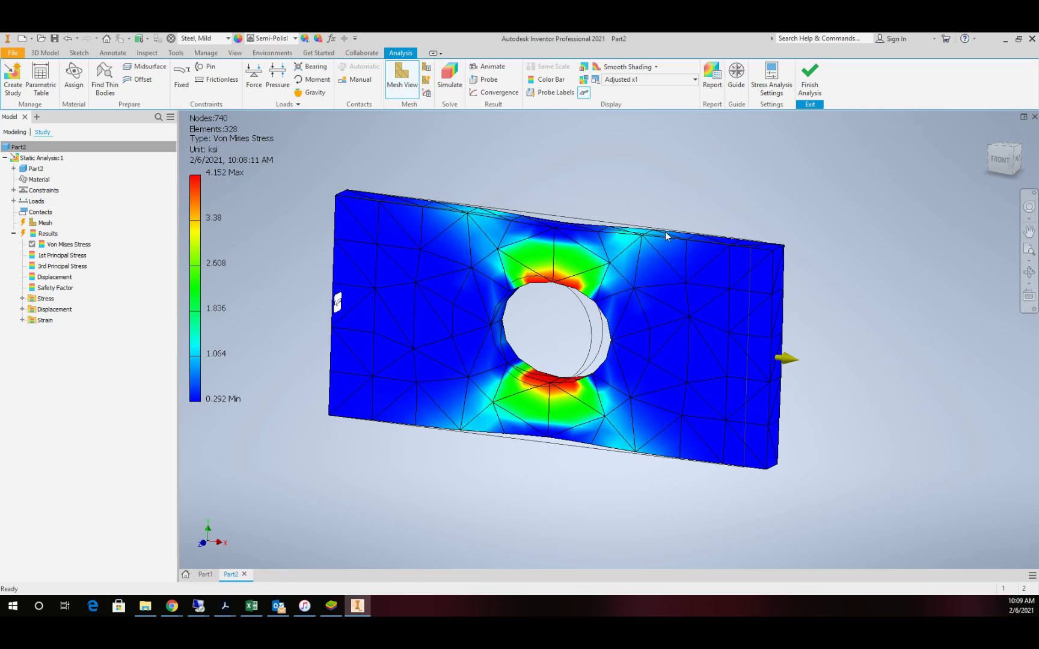
{"action": "scroll", "coordinate": [576, 241], "scroll_direction": "up", "scroll_amount": 2}
{"action": "scroll", "coordinate": [577, 240], "scroll_direction": "down", "scroll_amount": 3}
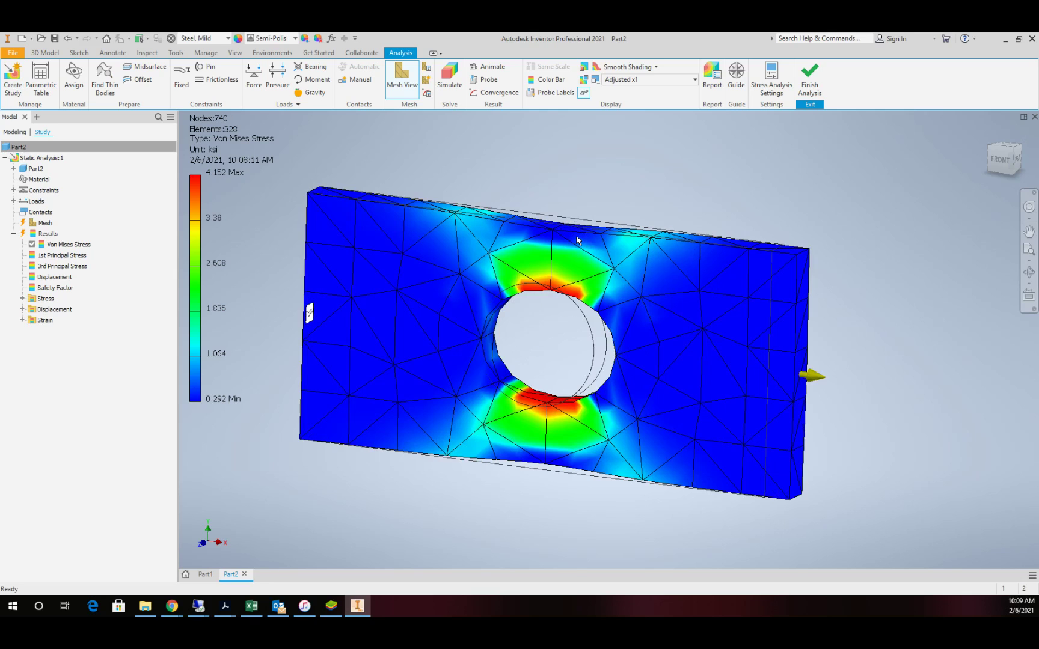
{"action": "right_click", "coordinate": [42, 226]}
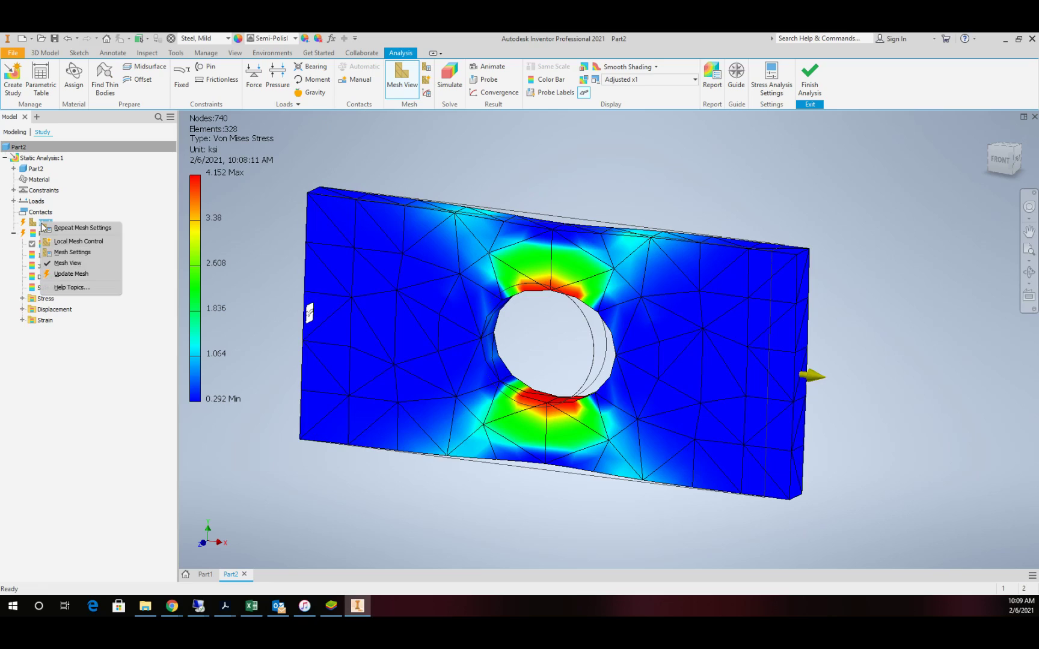
{"action": "left_click", "coordinate": [71, 276]}
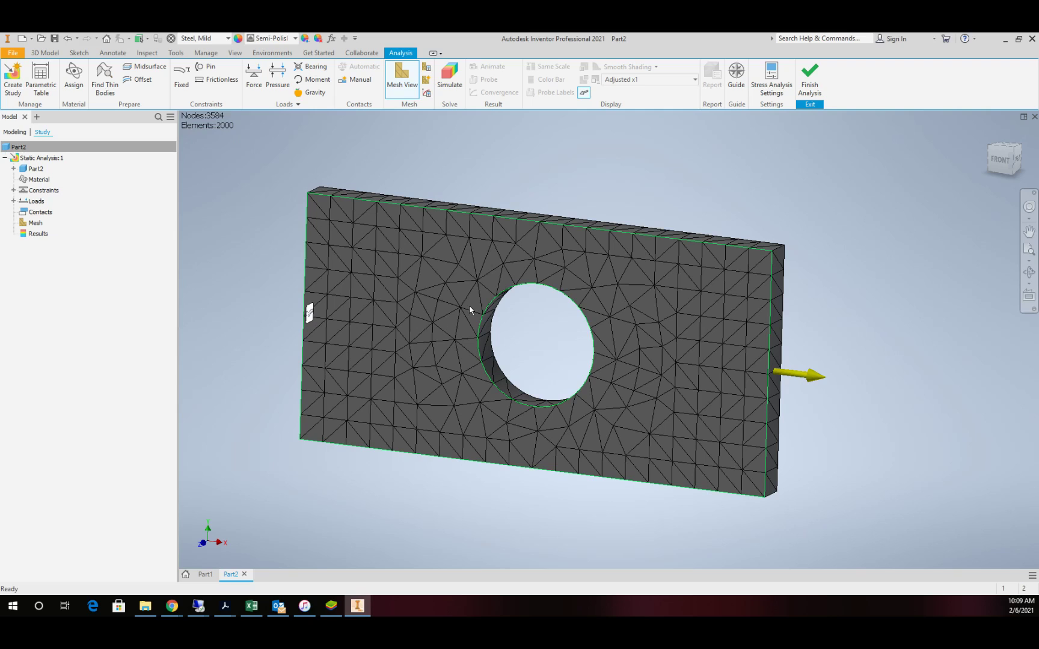
Run the study on the refined mesh and zoom to the hole, peaking at 4.391 ksi
{"action": "left_click", "coordinate": [452, 77]}
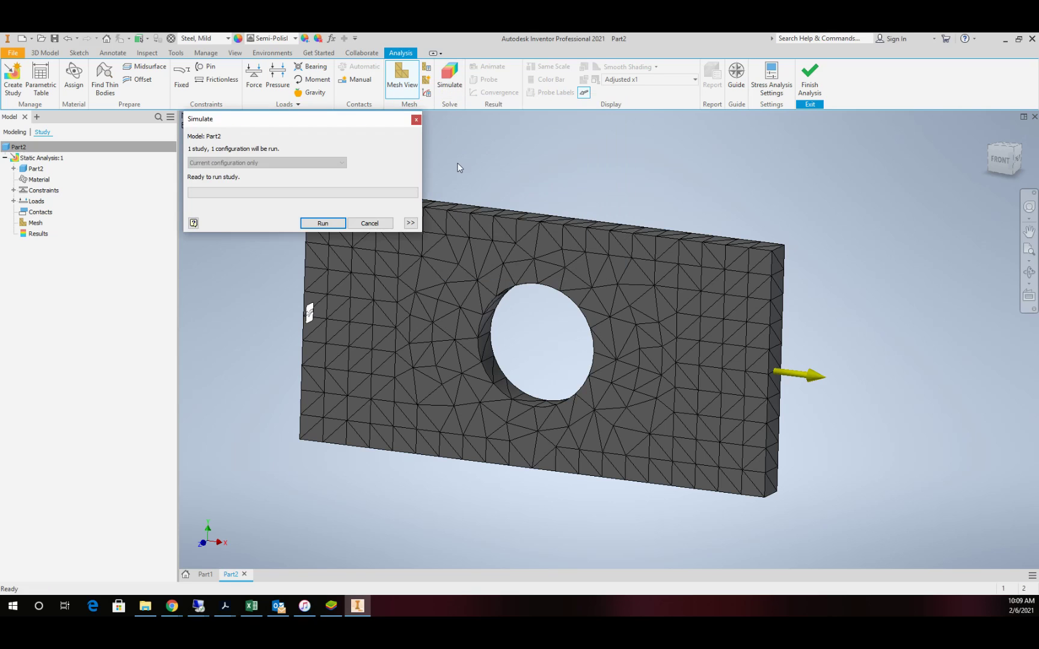
{"action": "left_click", "coordinate": [327, 223]}
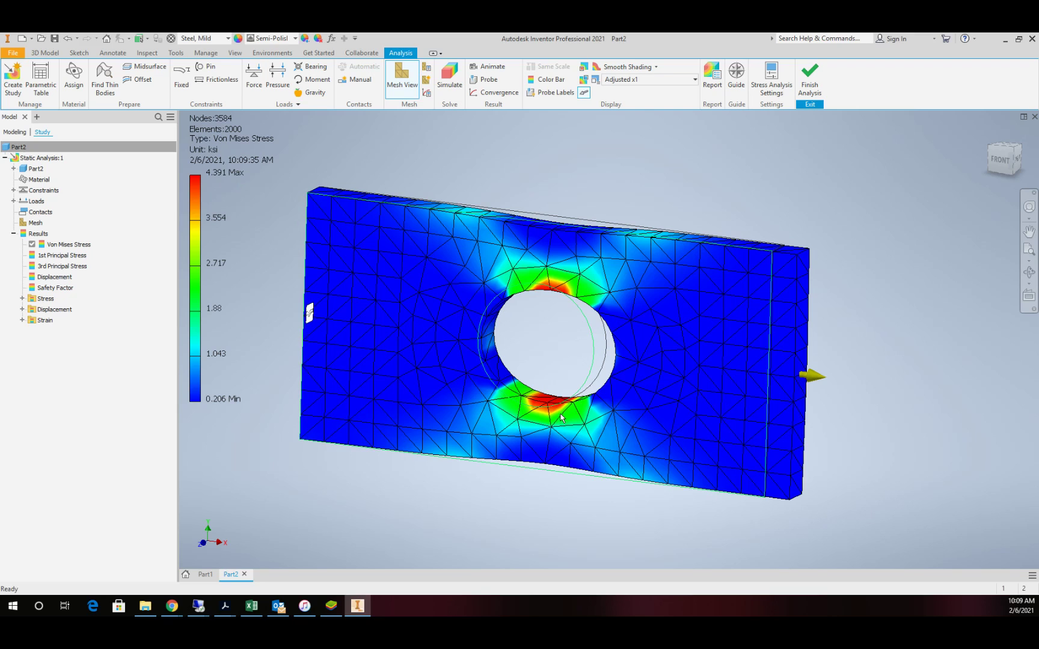
{"action": "scroll", "coordinate": [548, 413], "scroll_direction": "up", "scroll_amount": 3}
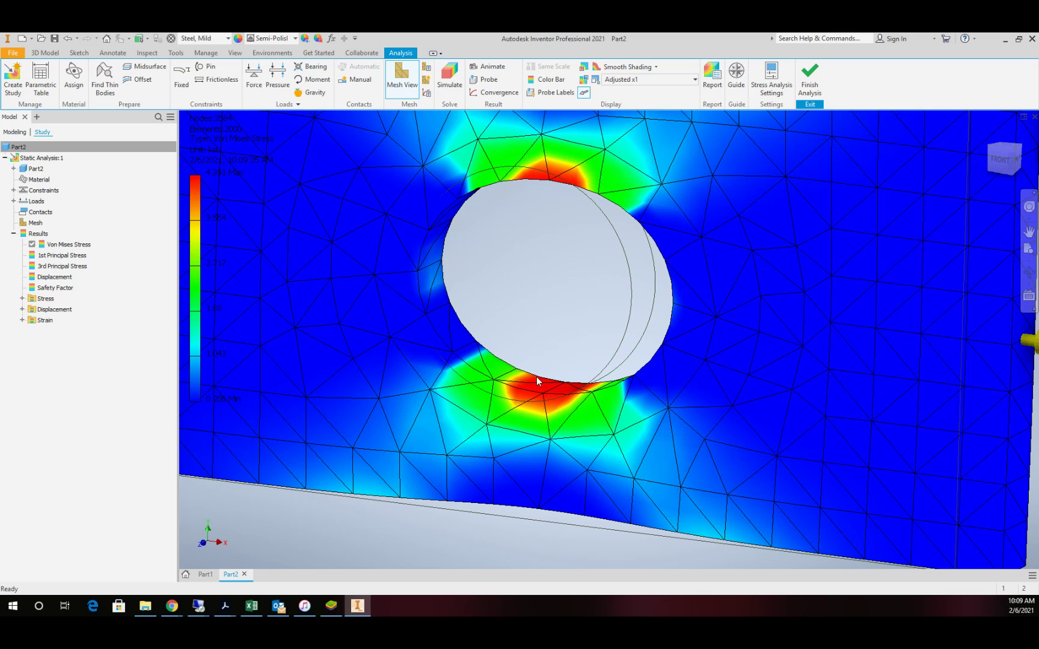
{"action": "scroll", "coordinate": [541, 371], "scroll_direction": "up", "scroll_amount": 3}
{"action": "scroll", "coordinate": [542, 373], "scroll_direction": "down", "scroll_amount": 5}
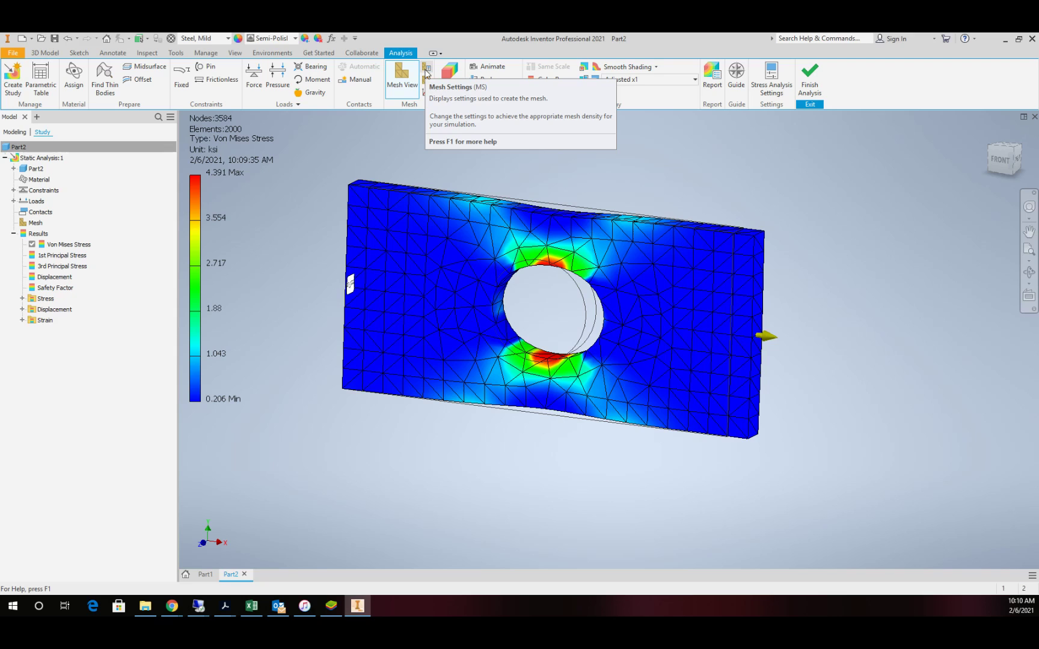
Change Average Element Size to 0.025 and update the mesh to 20093 nodes, 12405 elements
{"action": "left_click", "coordinate": [426, 69]}
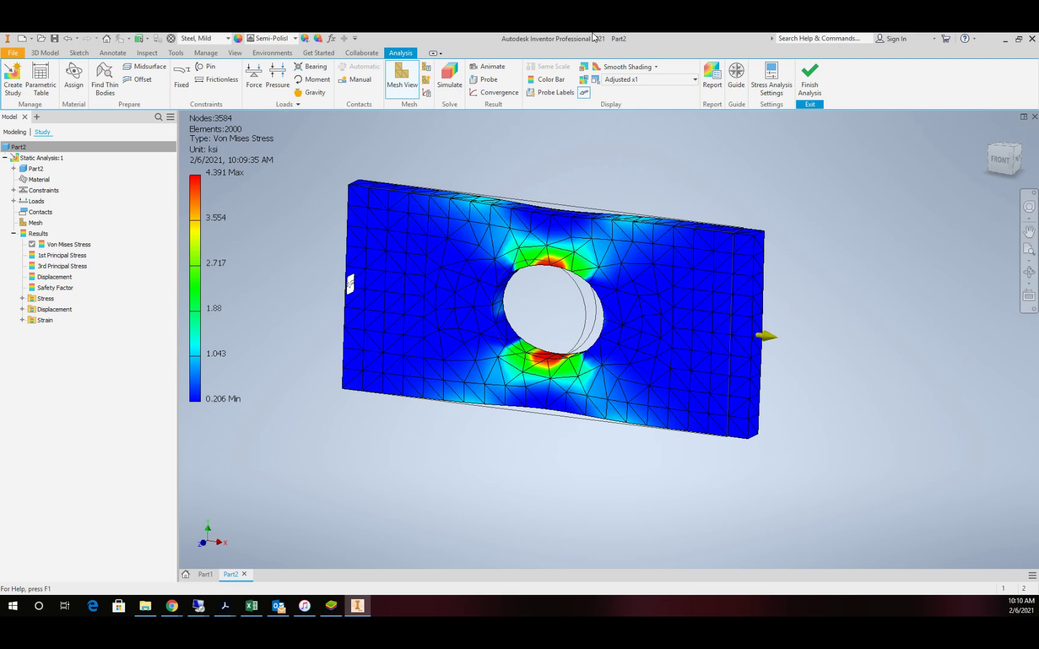
{"action": "left_click", "coordinate": [425, 69]}
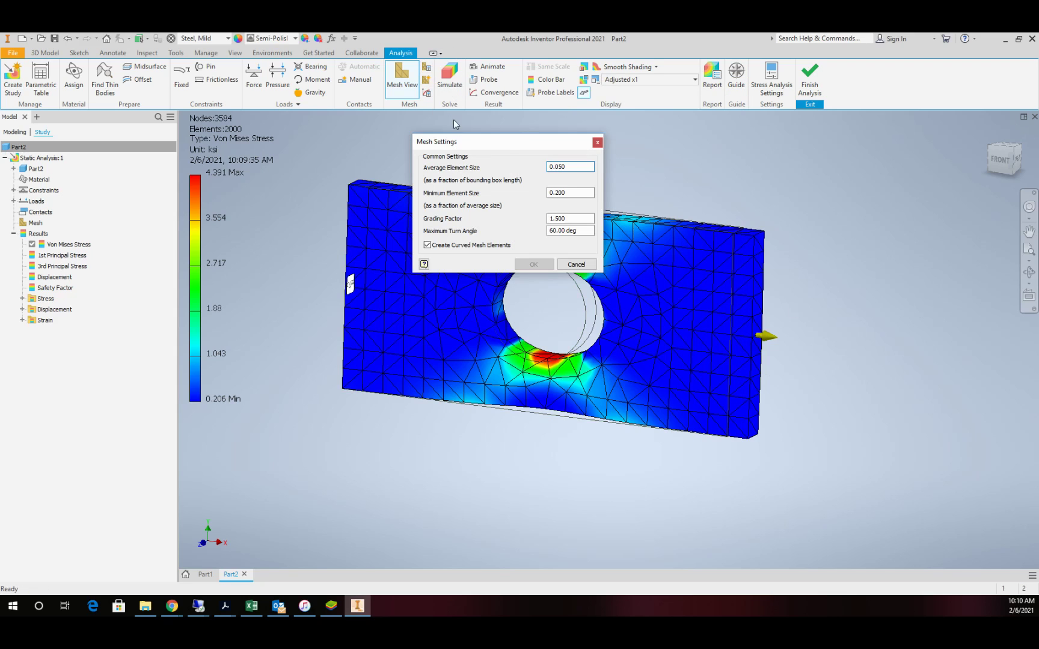
{"action": "left_click", "coordinate": [580, 170]}
{"action": "key", "text": "BackSpace"}
{"action": "key", "text": "BackSpace"}
{"action": "type", "text": "25"}
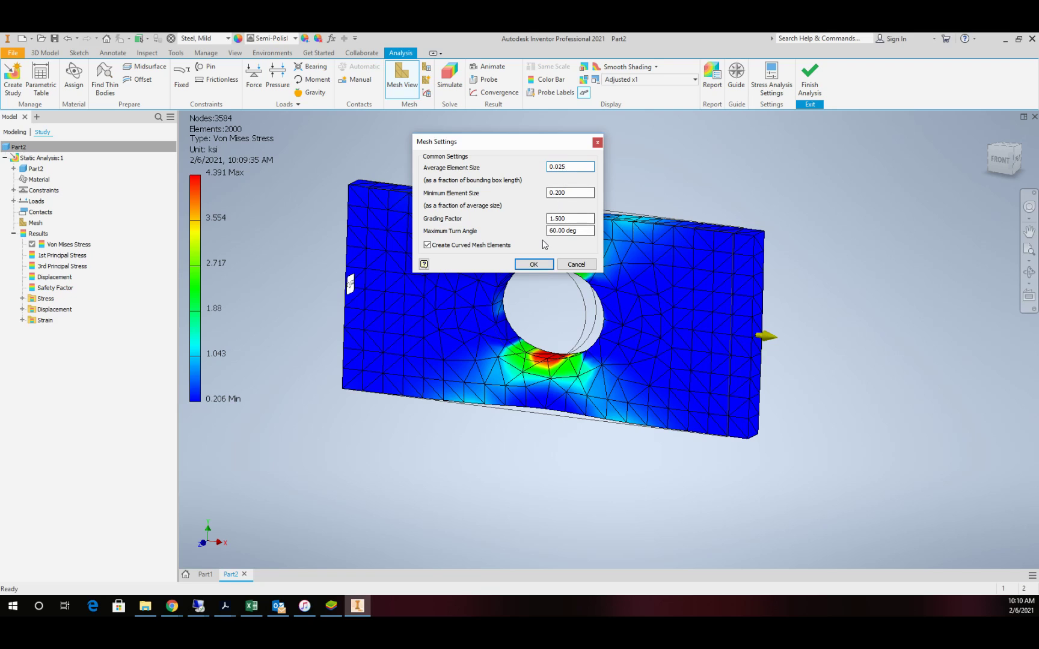
{"action": "left_click", "coordinate": [534, 265]}
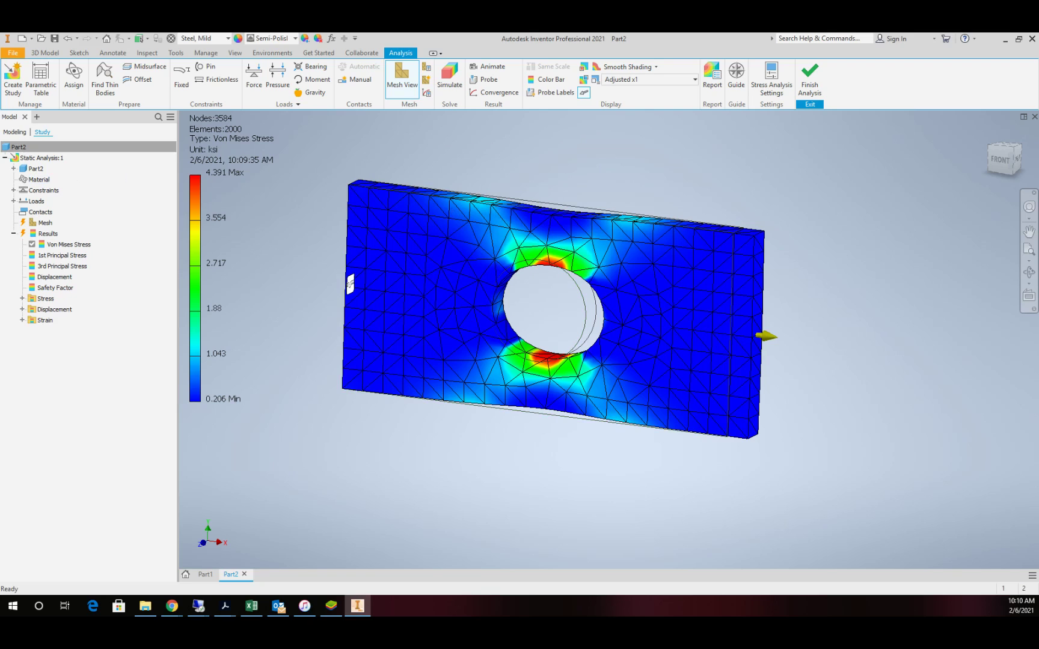
{"action": "right_click", "coordinate": [40, 226]}
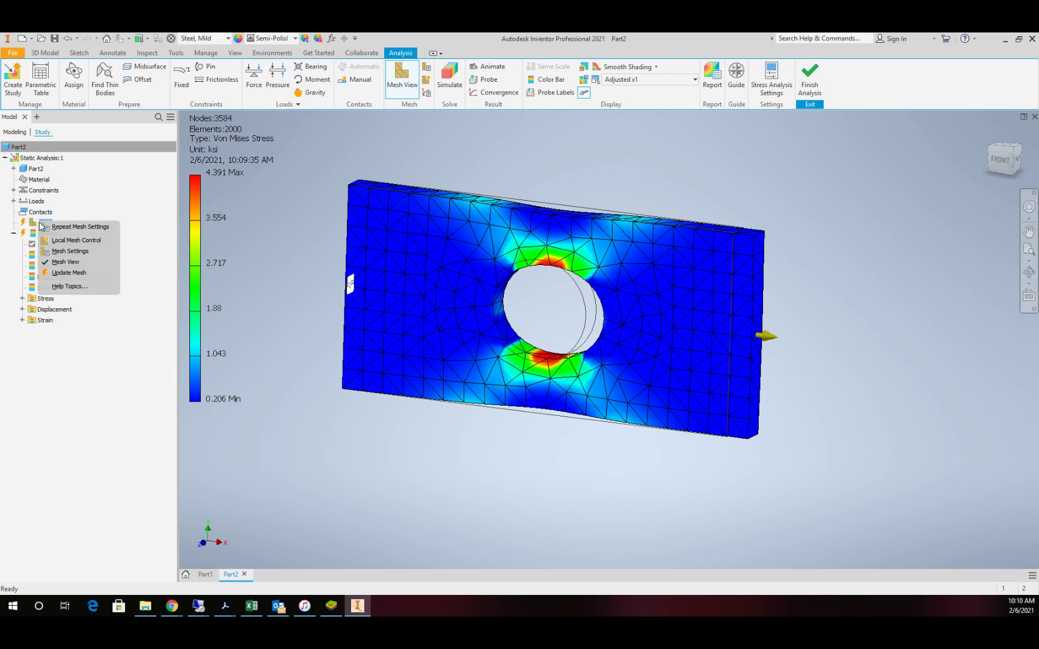
{"action": "left_click", "coordinate": [68, 273]}
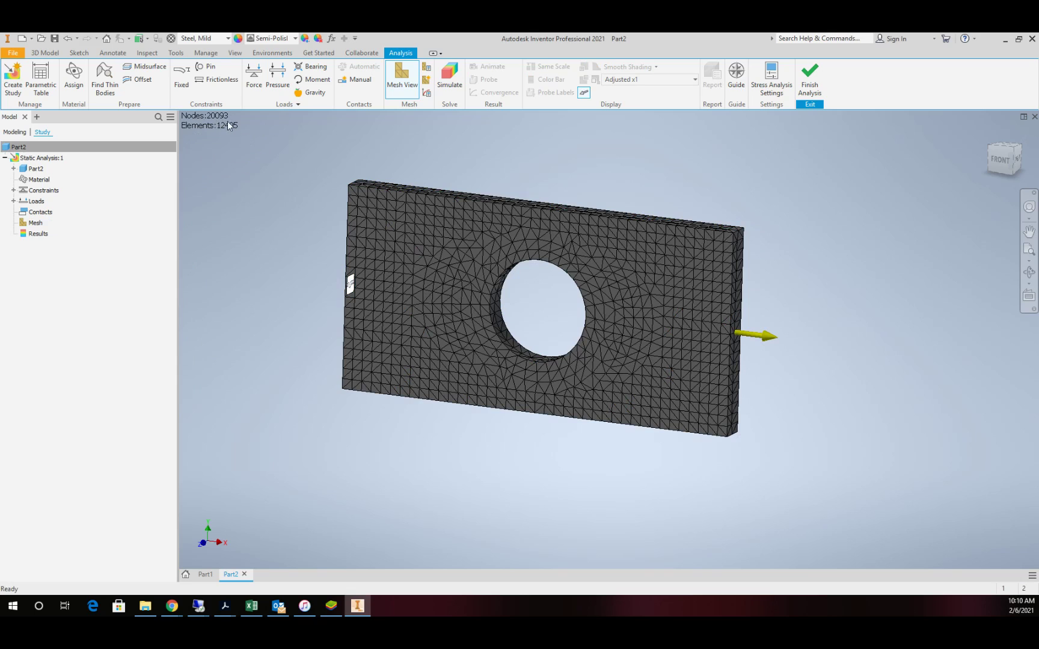
{"action": "scroll", "coordinate": [626, 283], "scroll_direction": "up", "scroll_amount": 4}
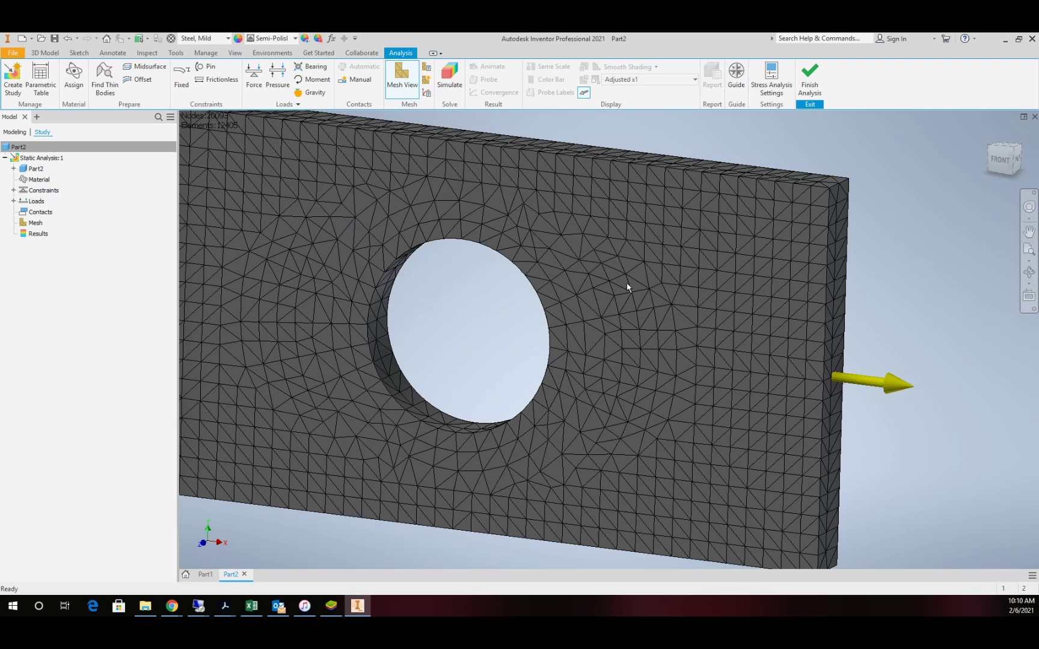
{"action": "scroll", "coordinate": [627, 283], "scroll_direction": "down", "scroll_amount": 3}
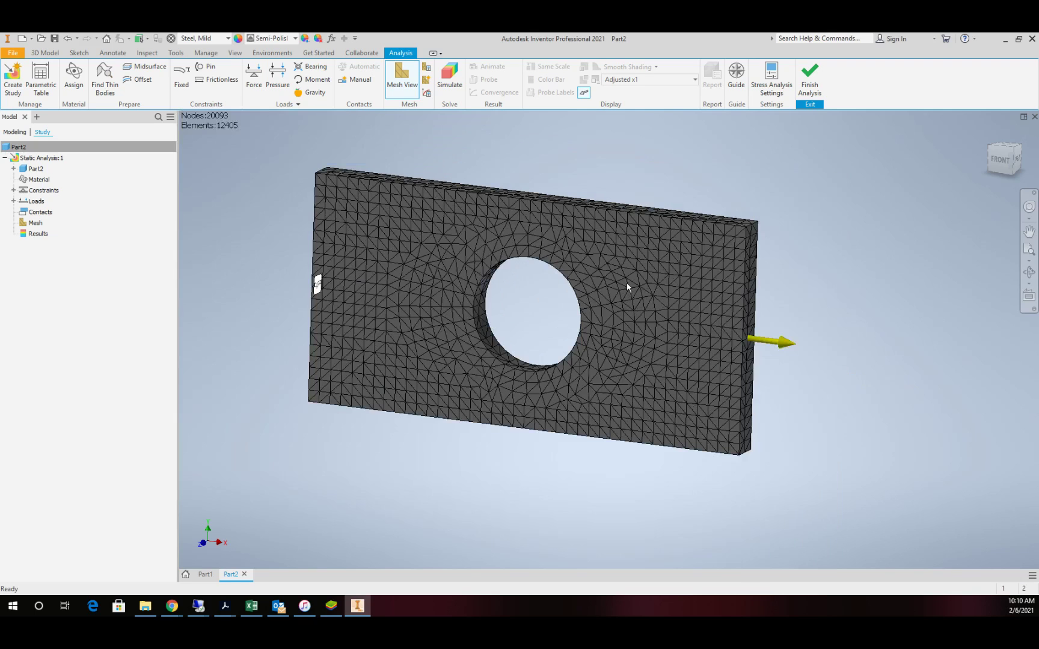
Run the simulation on the 20093-node mesh and inspect the 0.196–4.38 ksi Von Mises plot
{"action": "left_click", "coordinate": [449, 79]}
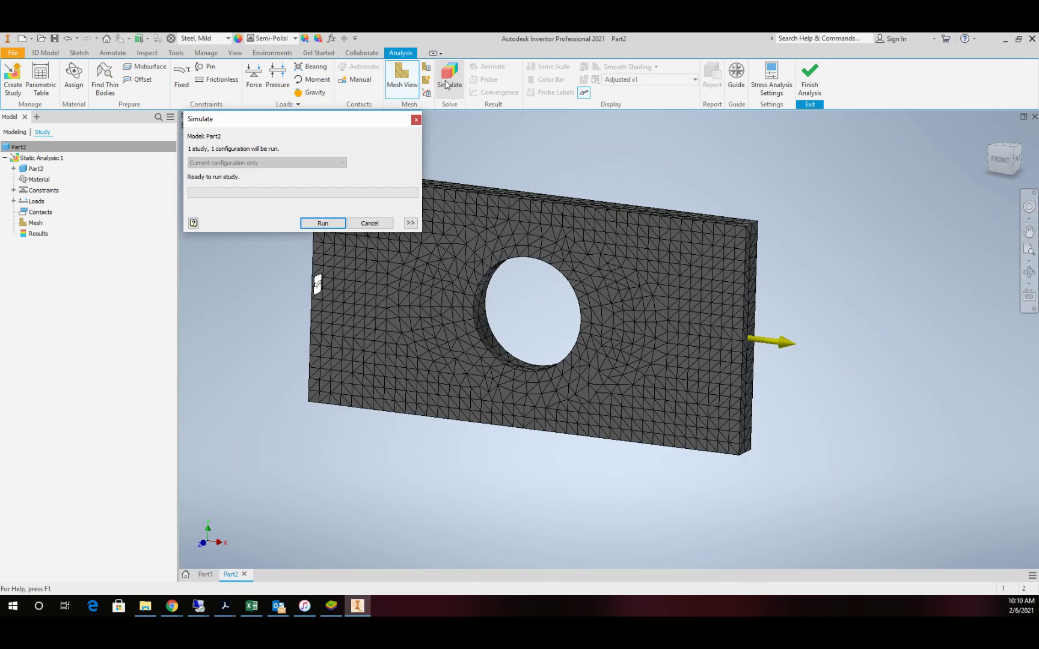
{"action": "left_click", "coordinate": [301, 224]}
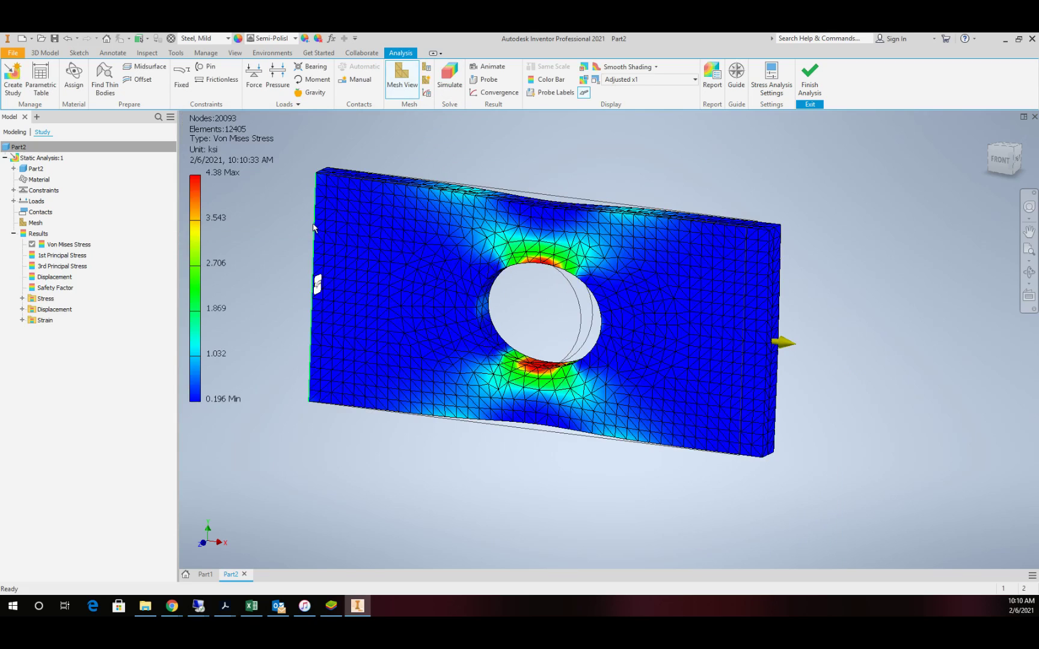
{"action": "mouse_move", "coordinate": [330, 240]}
{"action": "scroll", "coordinate": [549, 313], "scroll_direction": "up", "scroll_amount": 5}
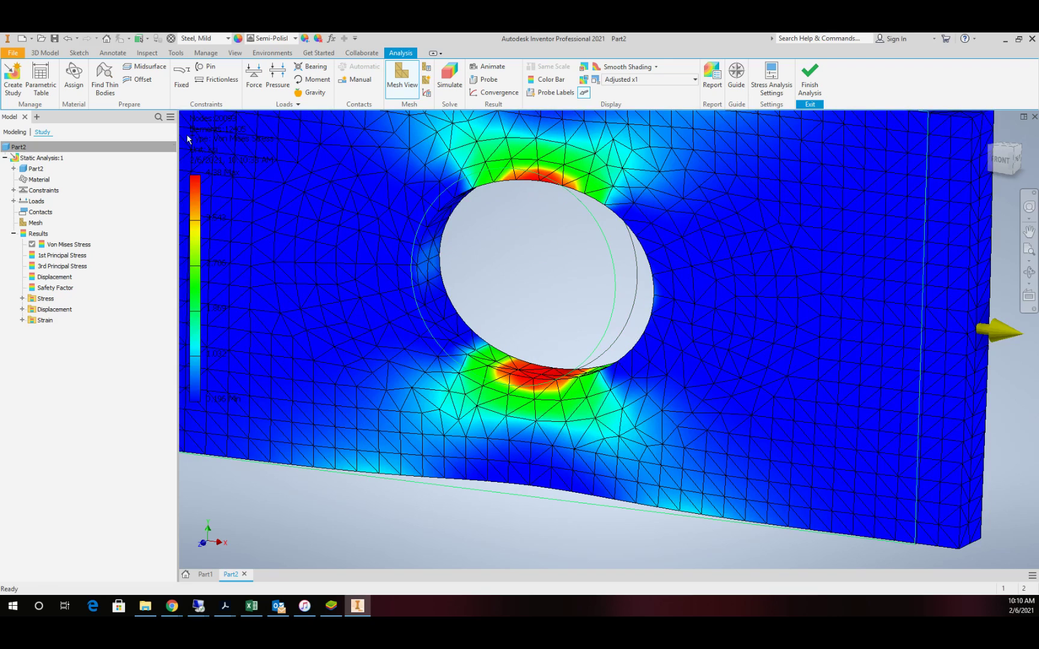
{"action": "scroll", "coordinate": [212, 157], "scroll_direction": "down", "scroll_amount": 5}
{"action": "scroll", "coordinate": [276, 183], "scroll_direction": "up", "scroll_amount": 6}
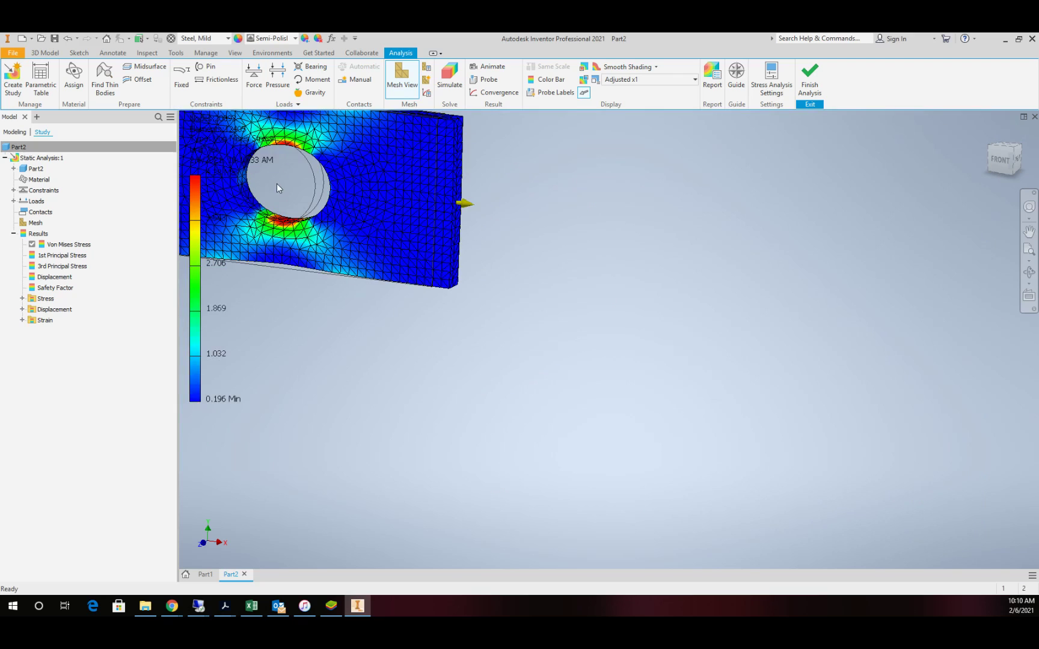
{"action": "scroll", "coordinate": [284, 196], "scroll_direction": "down", "scroll_amount": 2}
{"action": "scroll", "coordinate": [295, 248], "scroll_direction": "down", "scroll_amount": 4}
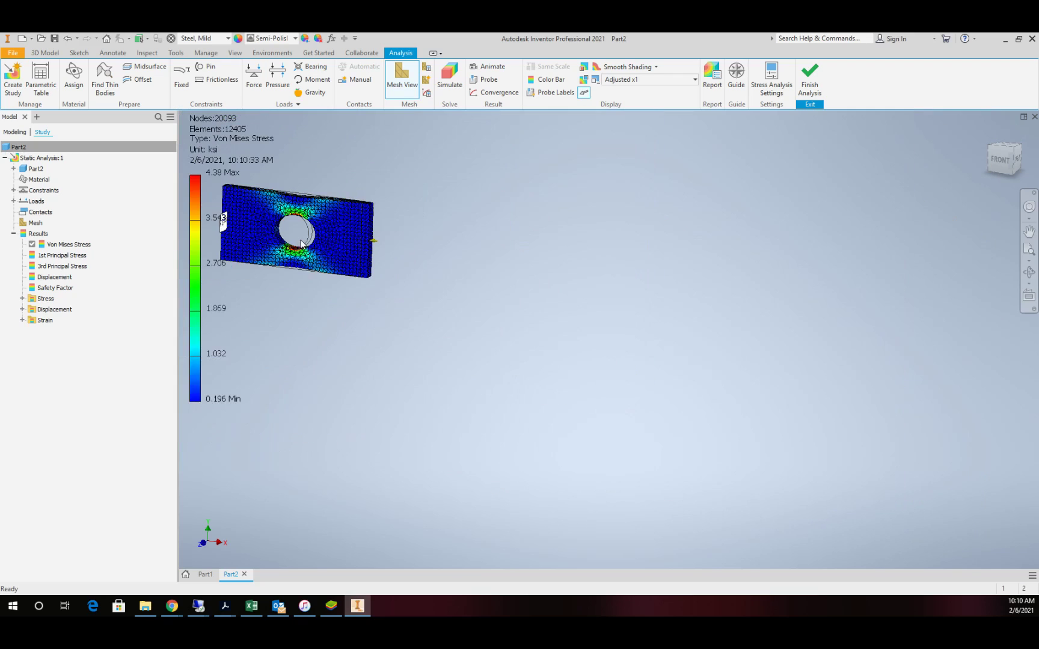
{"action": "scroll", "coordinate": [214, 207], "scroll_direction": "up", "scroll_amount": 5}
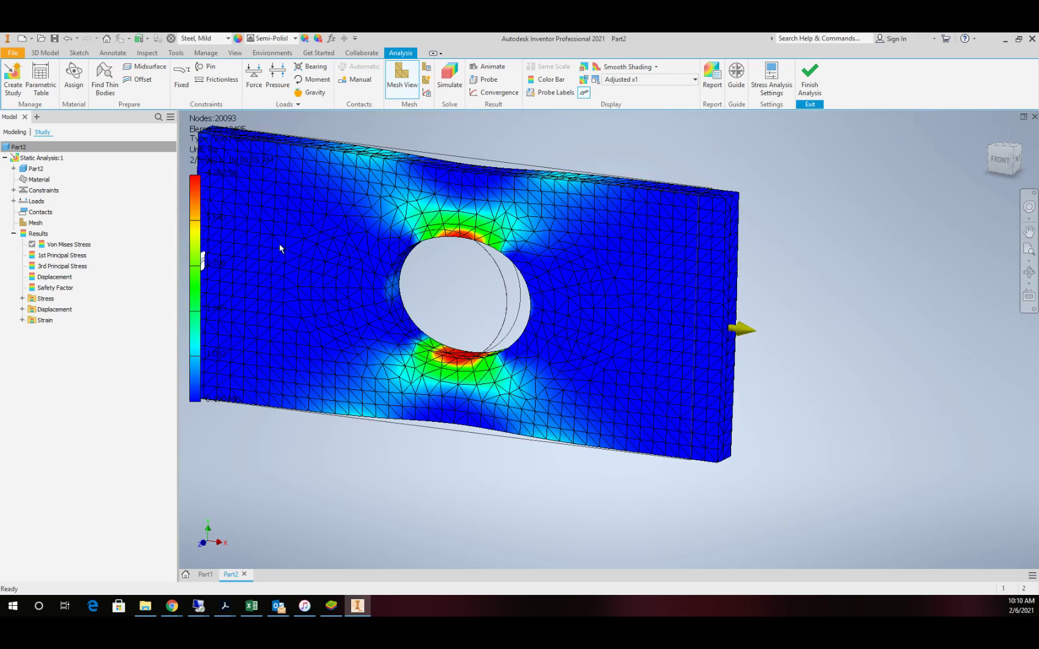
{"action": "scroll", "coordinate": [344, 226], "scroll_direction": "down", "scroll_amount": 2}
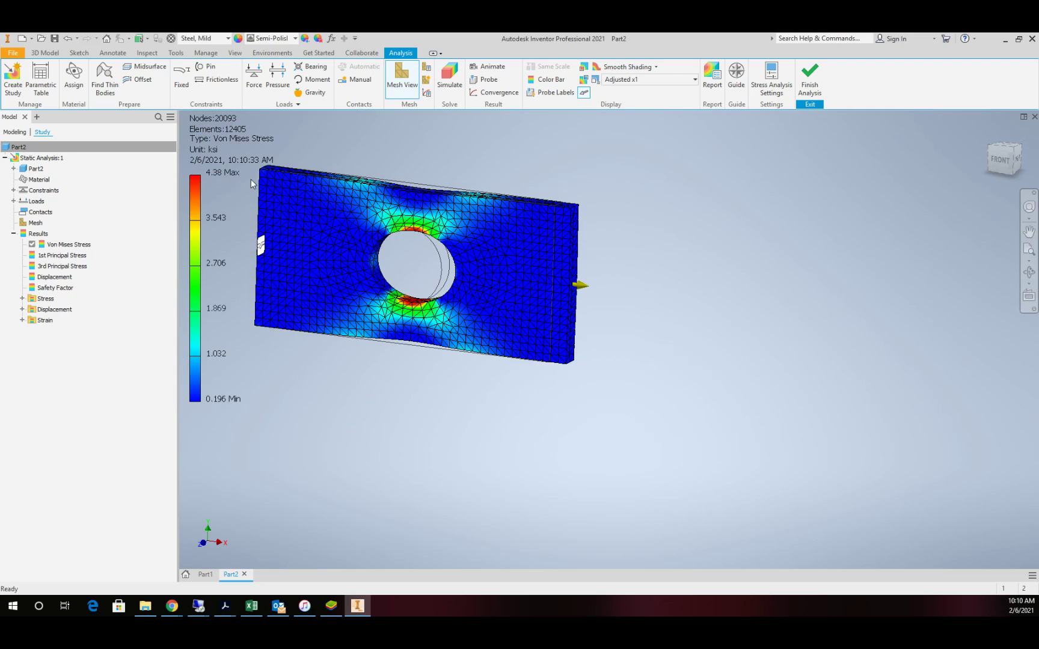
{"action": "scroll", "coordinate": [301, 184], "scroll_direction": "down", "scroll_amount": 1}
{"action": "scroll", "coordinate": [301, 184], "scroll_direction": "up", "scroll_amount": 3}
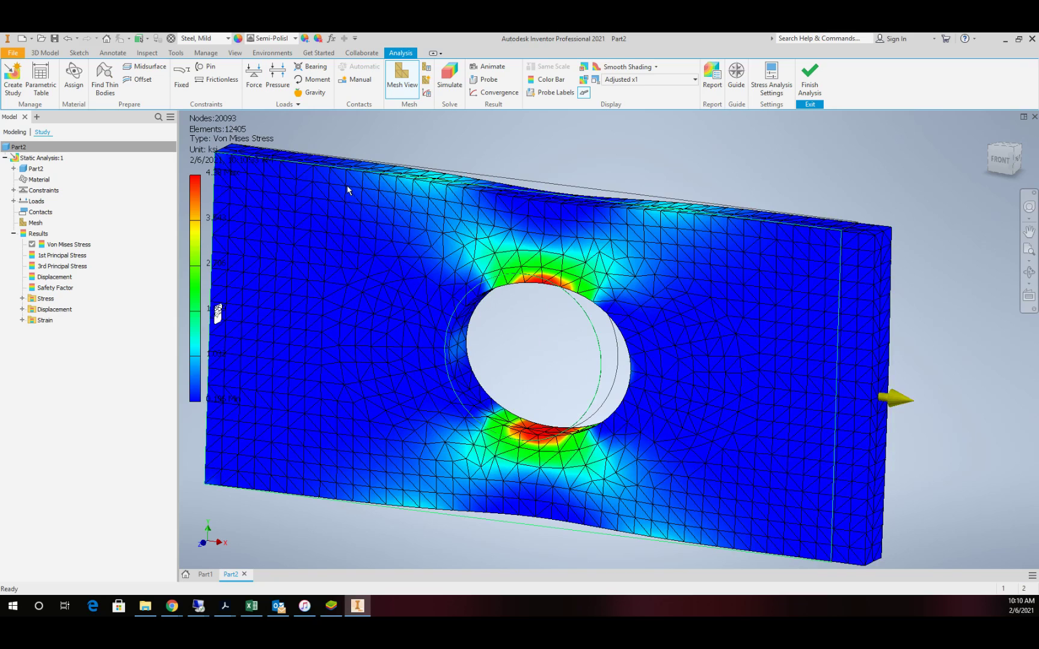
{"action": "scroll", "coordinate": [541, 261], "scroll_direction": "down", "scroll_amount": 3}
{"action": "scroll", "coordinate": [541, 262], "scroll_direction": "up", "scroll_amount": 3}
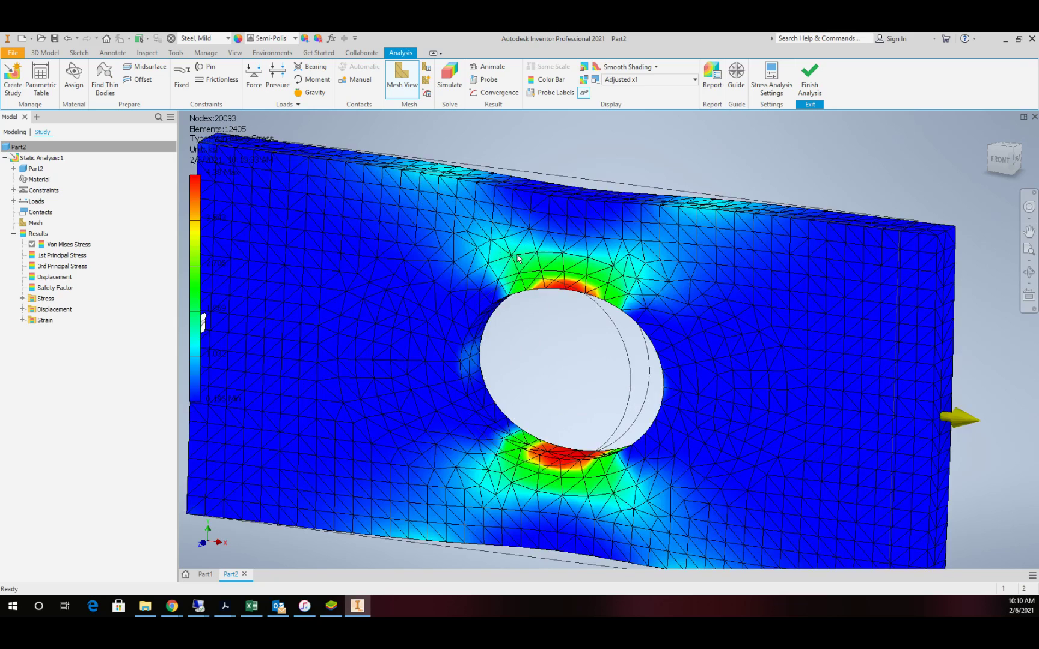
{"action": "scroll", "coordinate": [543, 255], "scroll_direction": "down", "scroll_amount": 2}
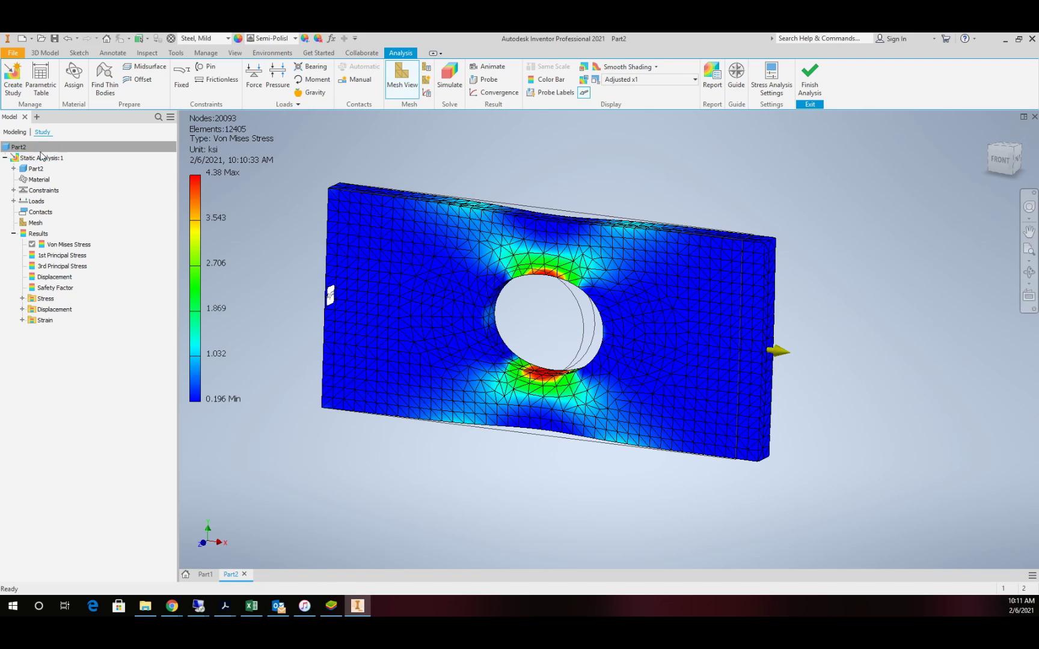
Create Static Analysis:2 and fix the plate's left end face
{"action": "left_click", "coordinate": [13, 77]}
{"action": "left_click", "coordinate": [348, 471]}
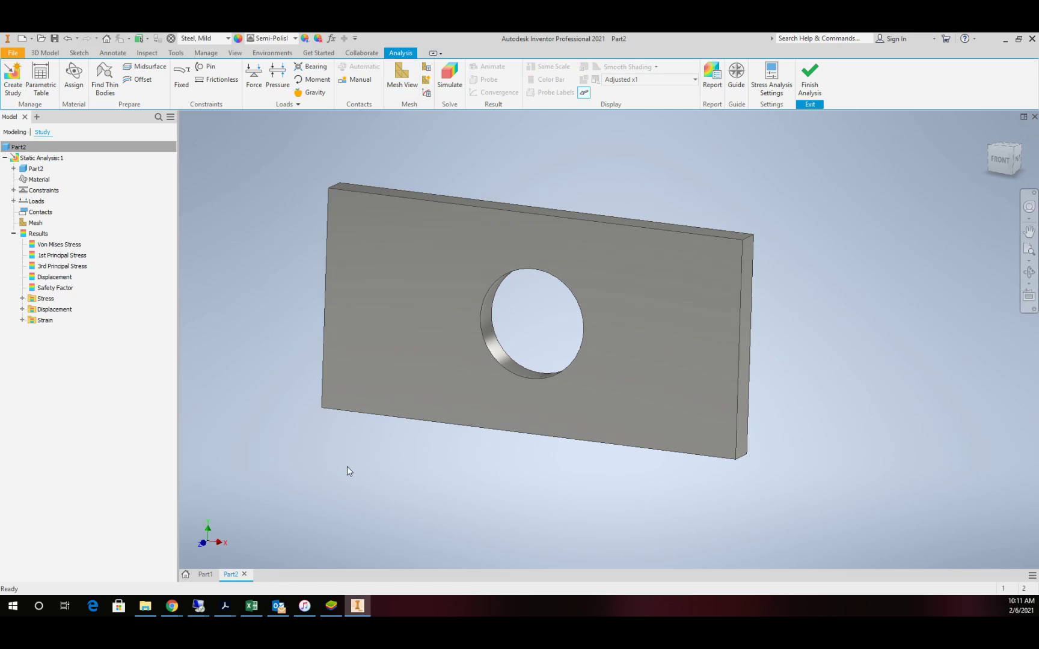
{"action": "left_click", "coordinate": [1027, 274]}
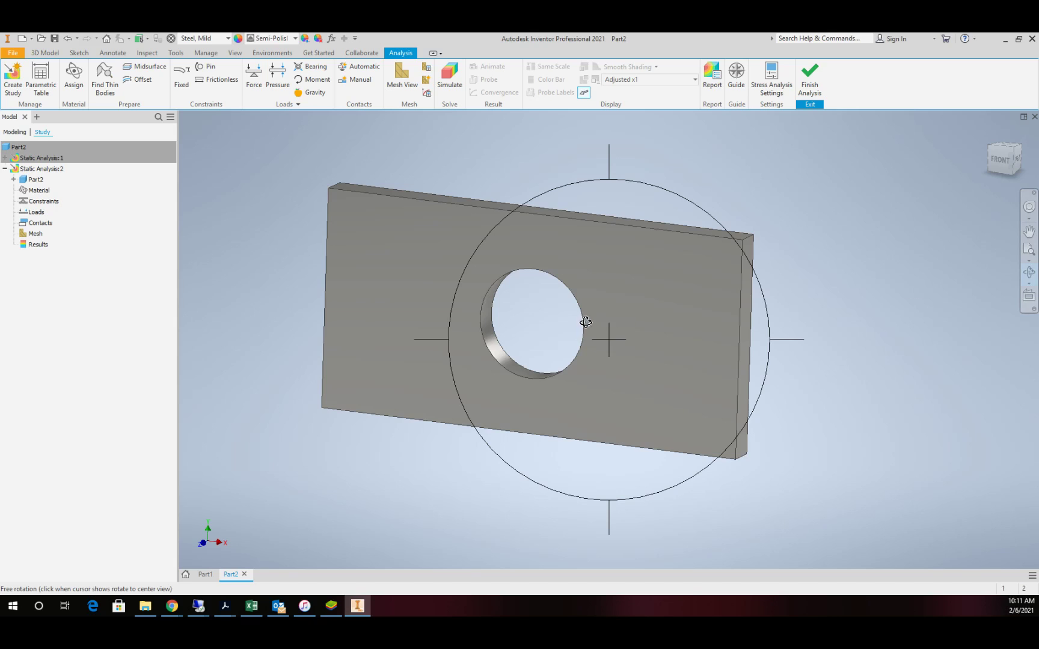
{"action": "left_click_drag", "start_coordinate": [584, 325], "coordinate": [687, 324]}
{"action": "key", "text": "F6"}
{"action": "key", "text": "Escape"}
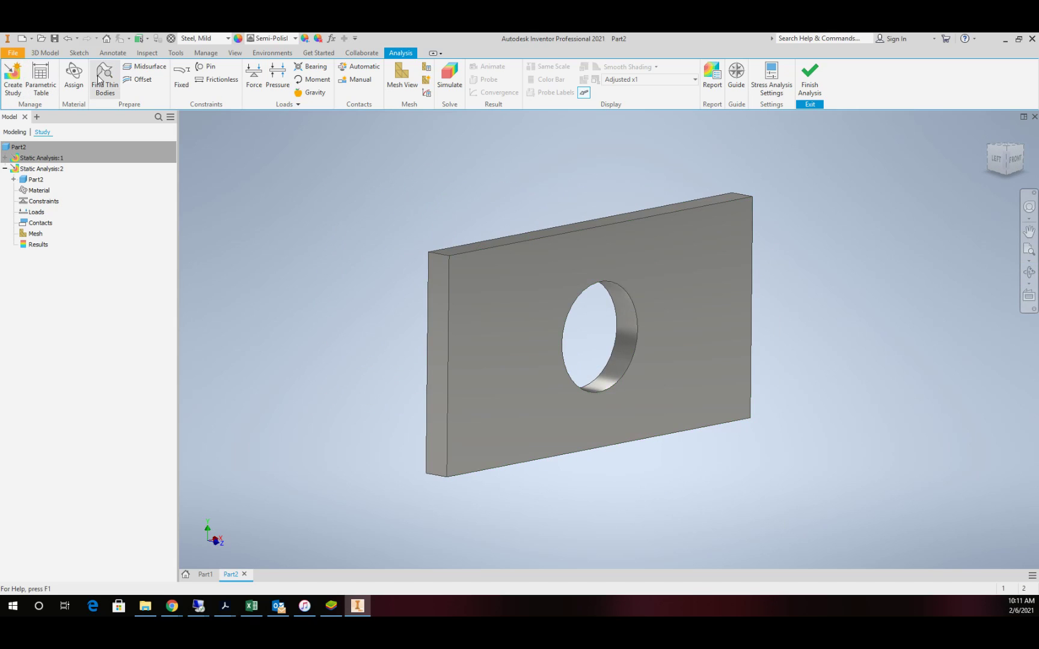
{"action": "left_click", "coordinate": [180, 81]}
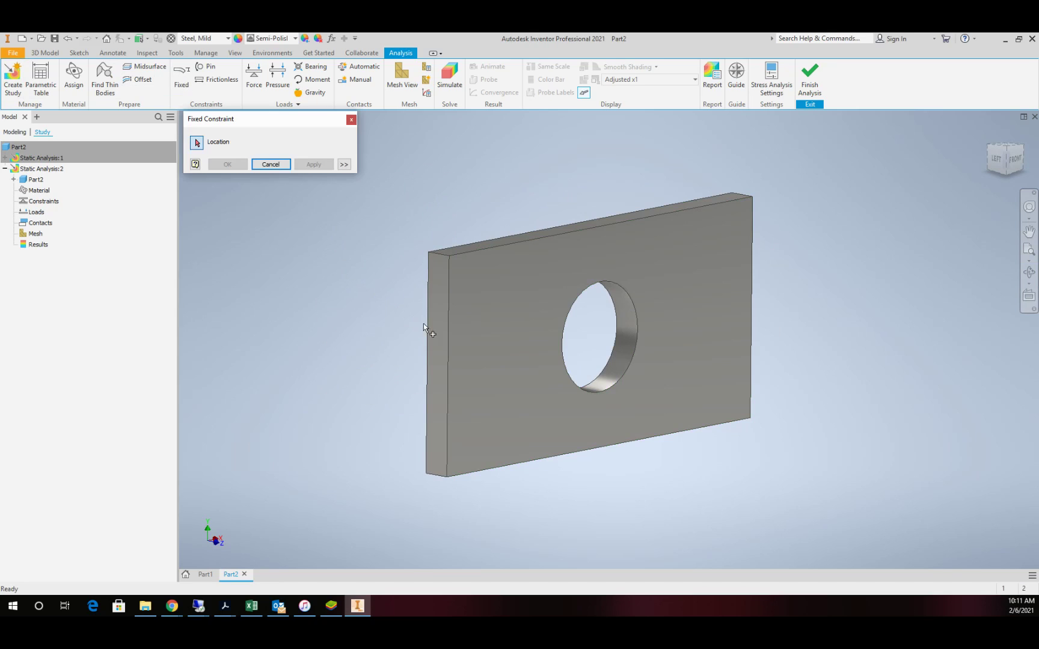
{"action": "left_click", "coordinate": [432, 340]}
{"action": "left_click", "coordinate": [234, 164]}
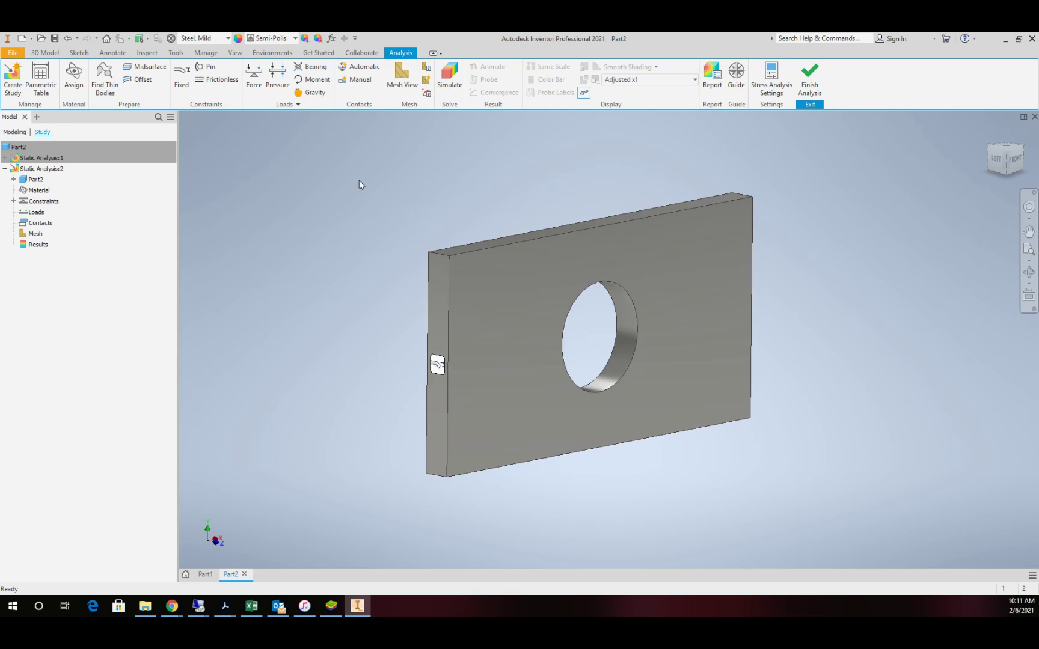
Apply an outward 500 lbforce load on the plate's right end face
{"action": "left_click", "coordinate": [1029, 274]}
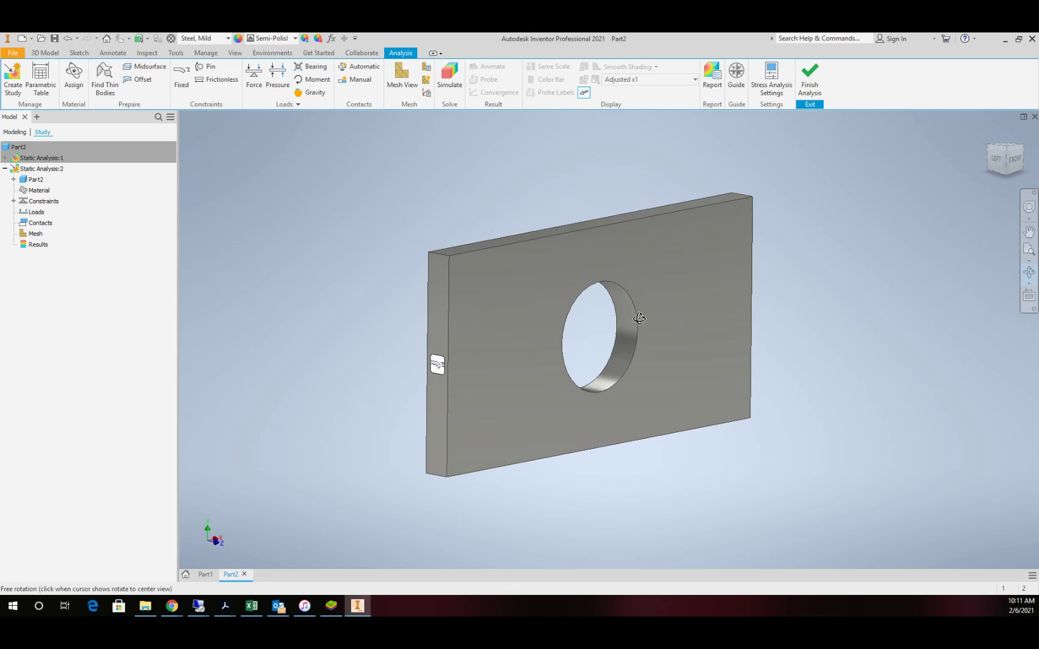
{"action": "left_click_drag", "start_coordinate": [640, 319], "coordinate": [337, 199]}
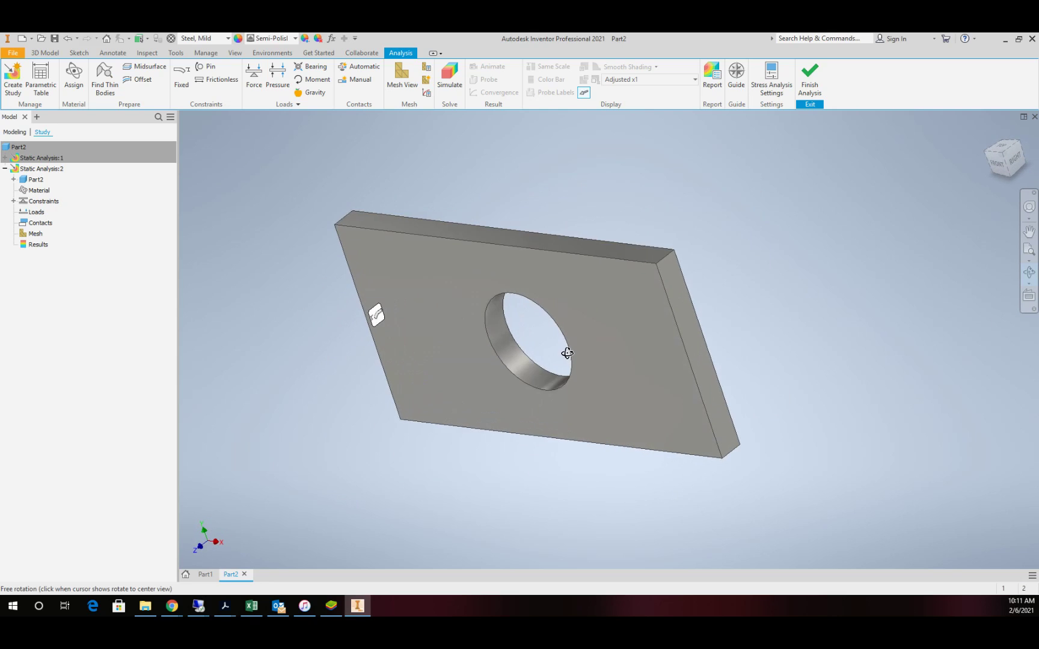
{"action": "left_click", "coordinate": [254, 73]}
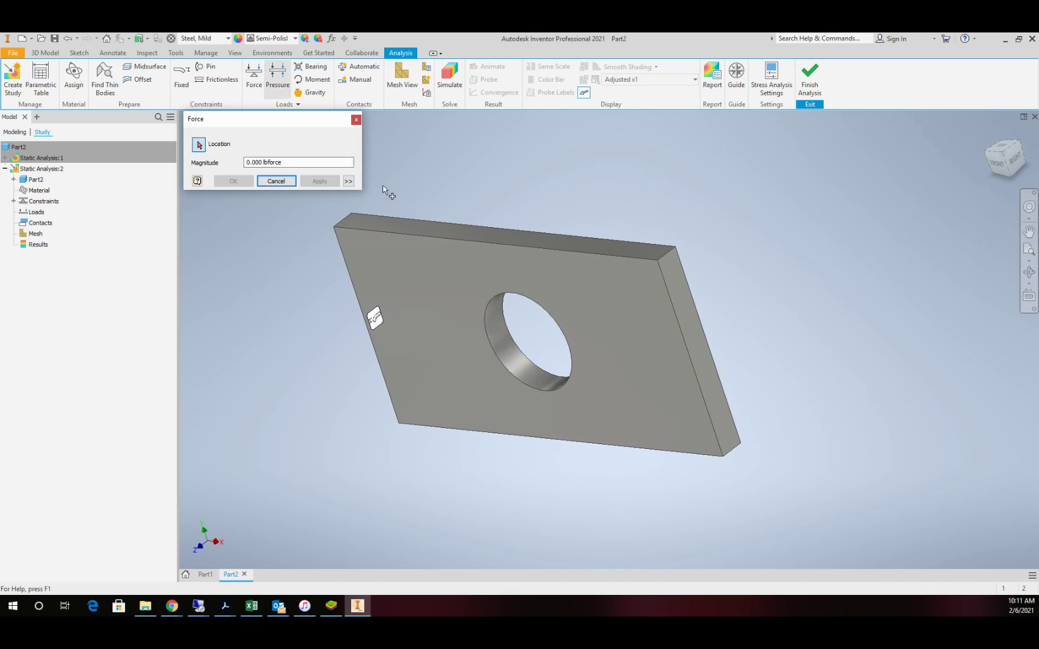
{"action": "left_click", "coordinate": [696, 343]}
{"action": "left_click", "coordinate": [267, 144]}
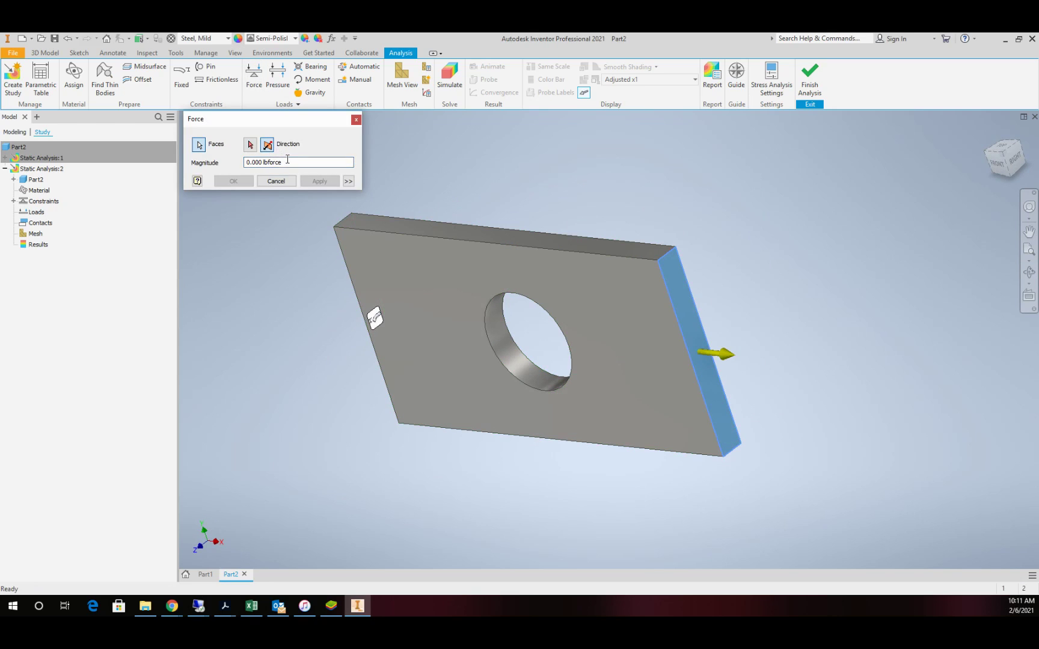
{"action": "type", "text": "1000"}
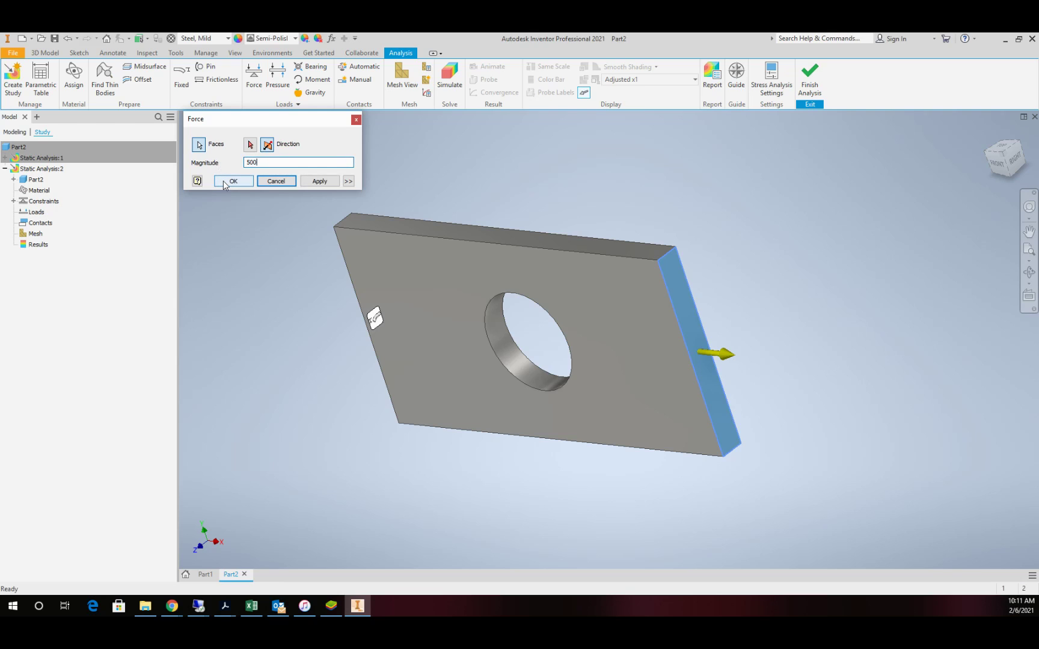
{"action": "left_click", "coordinate": [234, 181]}
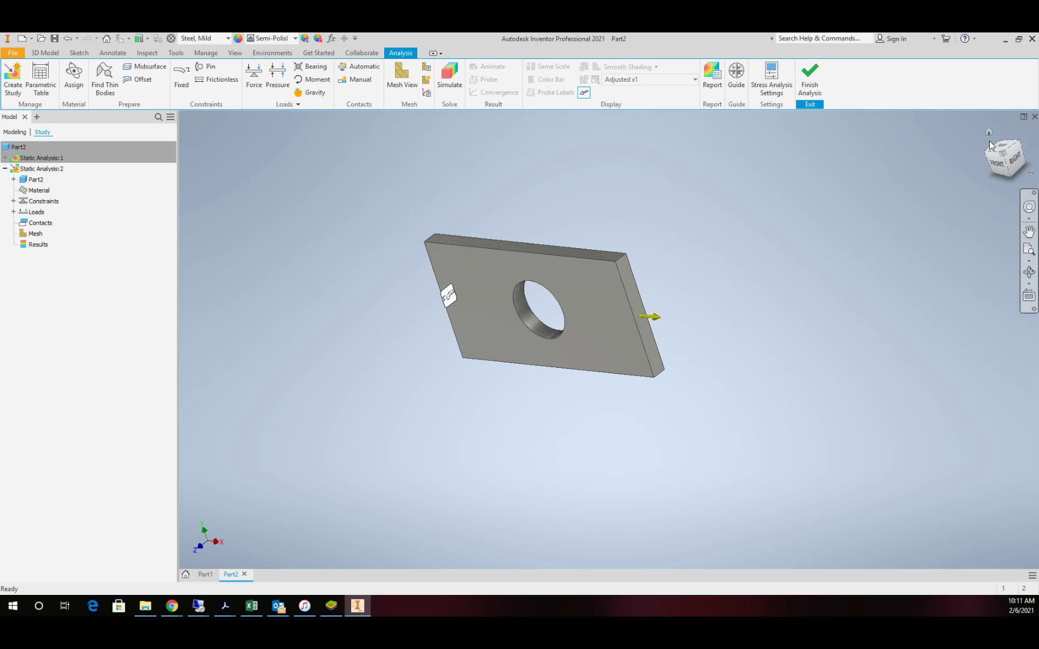
{"action": "left_click", "coordinate": [989, 133]}
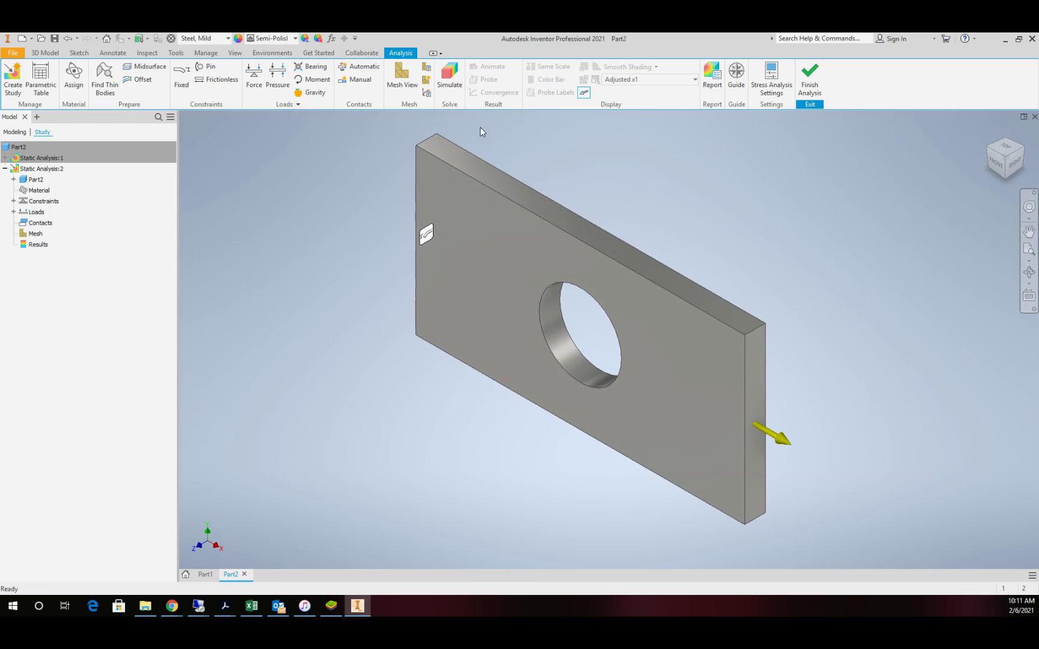
Mesh and solve Static Analysis:2, giving 740 nodes and Von Mises 0.292–4.152 ksi
{"action": "left_click", "coordinate": [403, 80]}
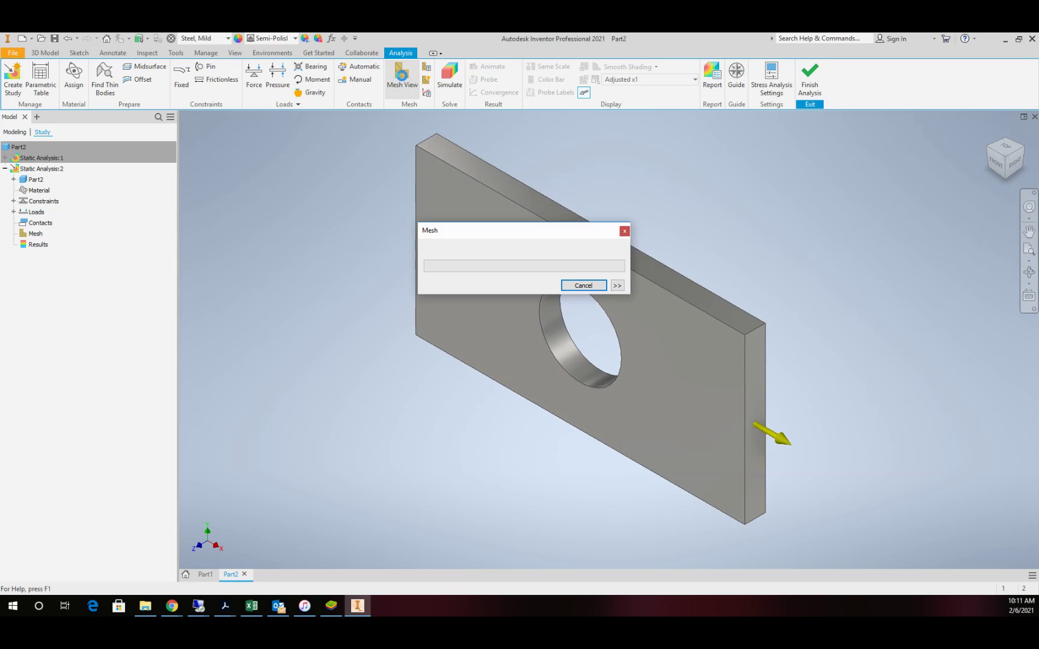
{"action": "left_click", "coordinate": [450, 78]}
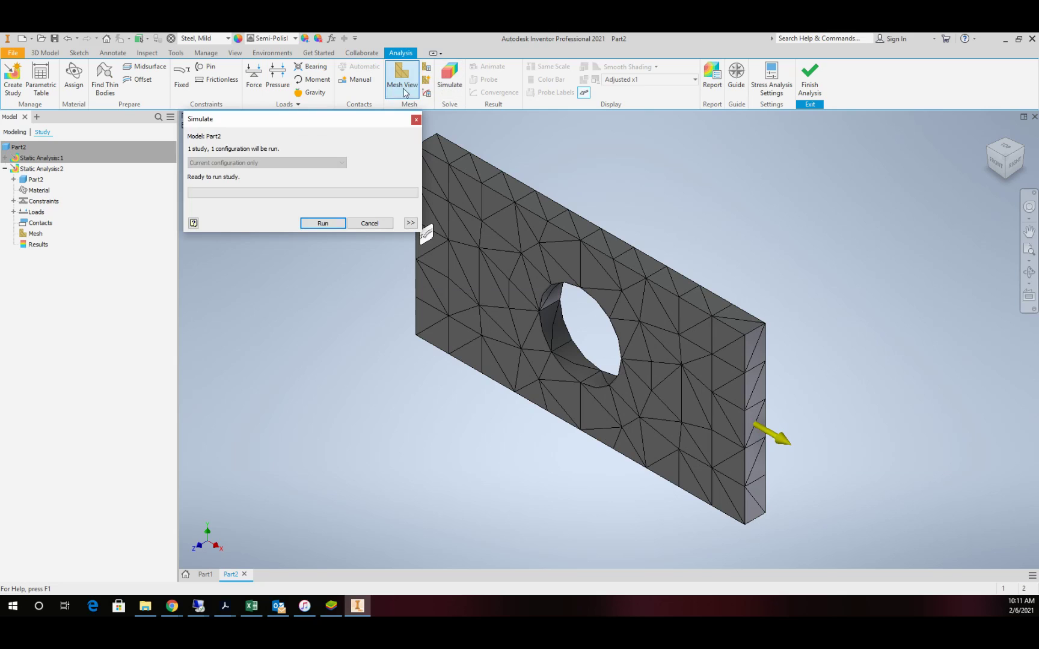
{"action": "left_click", "coordinate": [331, 225]}
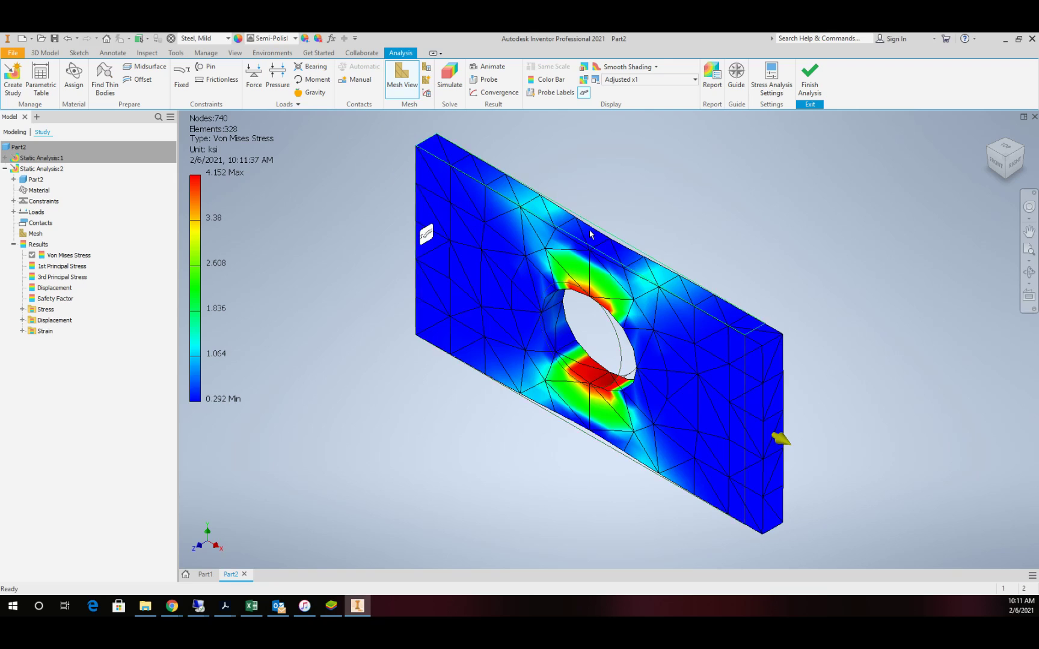
{"action": "scroll", "coordinate": [590, 231], "scroll_direction": "down", "scroll_amount": 5}
{"action": "scroll", "coordinate": [590, 231], "scroll_direction": "up", "scroll_amount": 3}
{"action": "scroll", "coordinate": [590, 214], "scroll_direction": "down", "scroll_amount": 1}
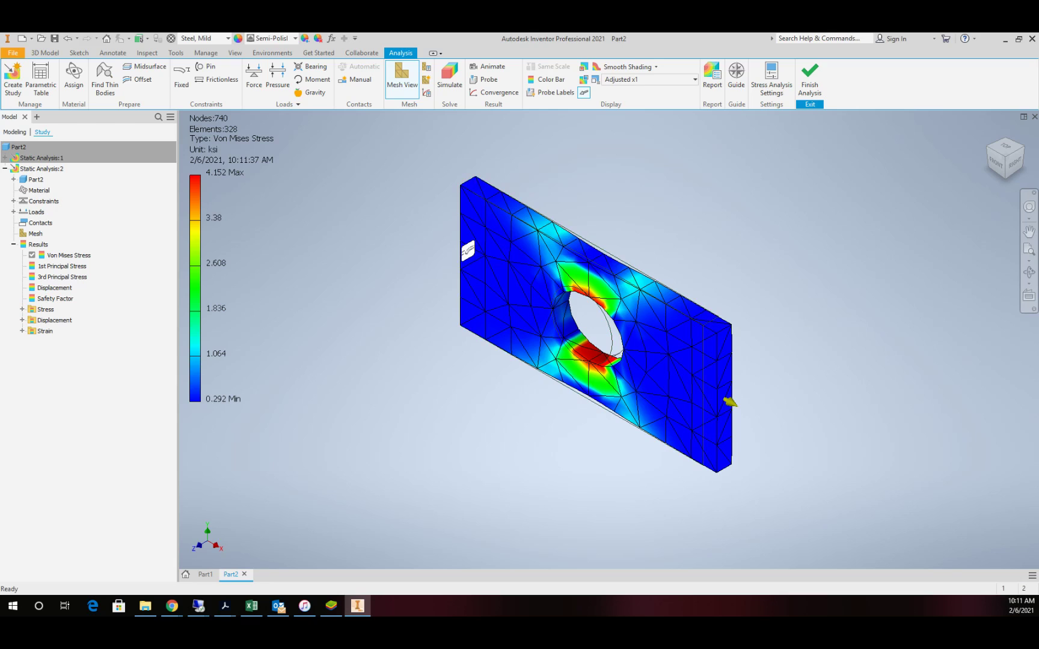
{"action": "left_click", "coordinate": [1030, 273]}
{"action": "left_click_drag", "start_coordinate": [684, 313], "coordinate": [528, 314]}
{"action": "key", "text": "Escape"}
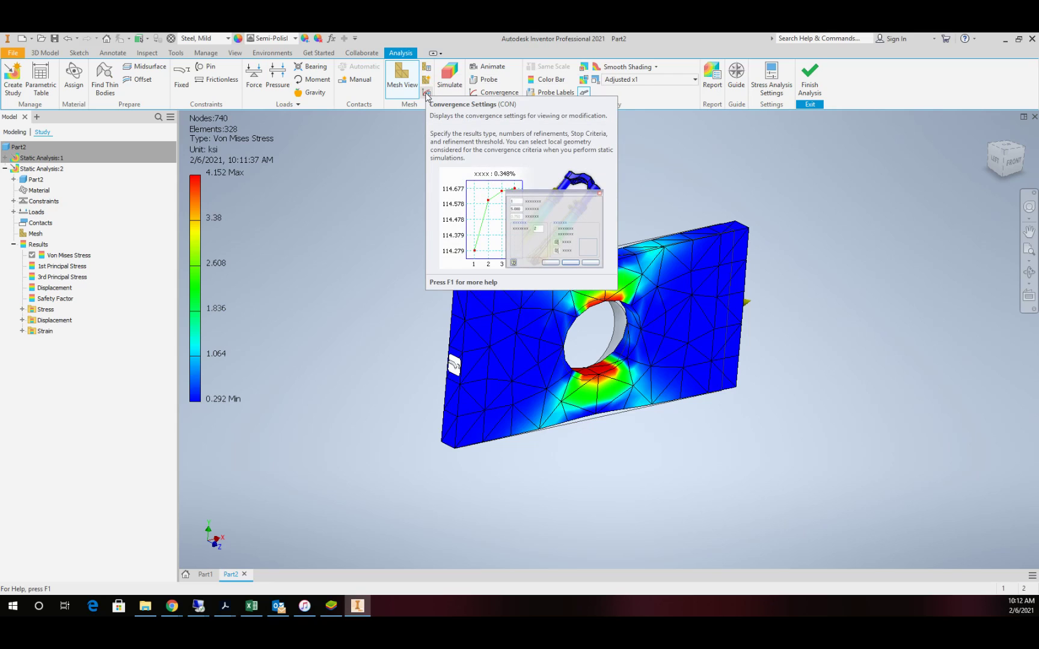
Enter 5 maximum h refinements, 5% stop criterion and 0.75 refinement threshold in Convergence Settings
{"action": "left_click", "coordinate": [427, 95]}
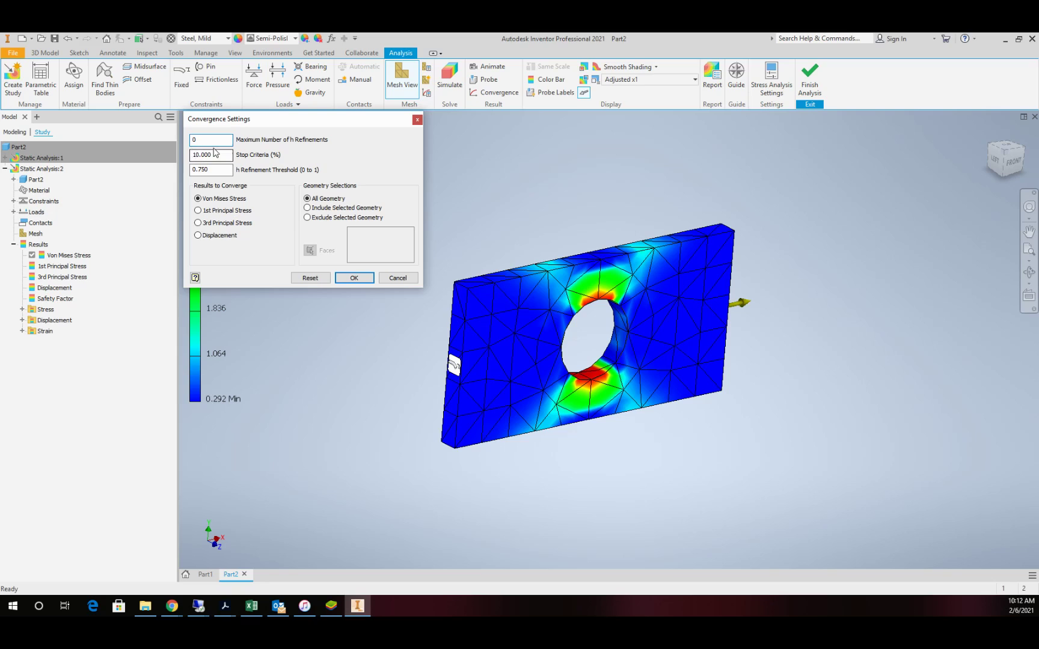
{"action": "double_click", "coordinate": [198, 140]}
{"action": "type", "text": "5"}
{"action": "double_click", "coordinate": [209, 138]}
{"action": "type", "text": "55"}
{"action": "key", "text": "Tab"}
{"action": "type", "text": "5"}
{"action": "key", "text": "Tab"}
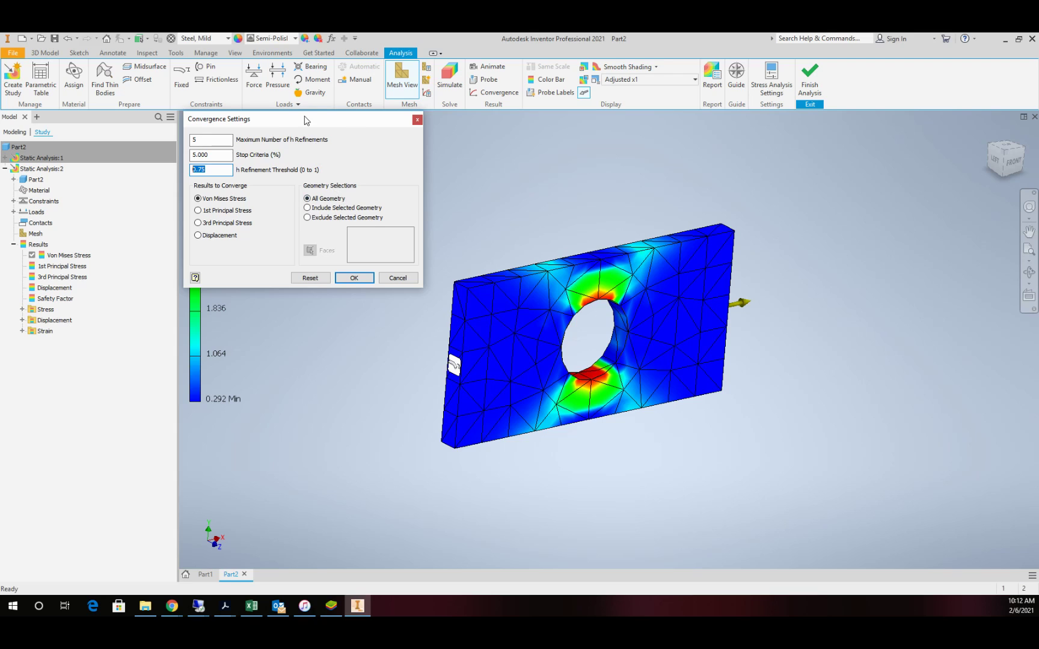
{"action": "left_click_drag", "start_coordinate": [306, 121], "coordinate": [401, 130]}
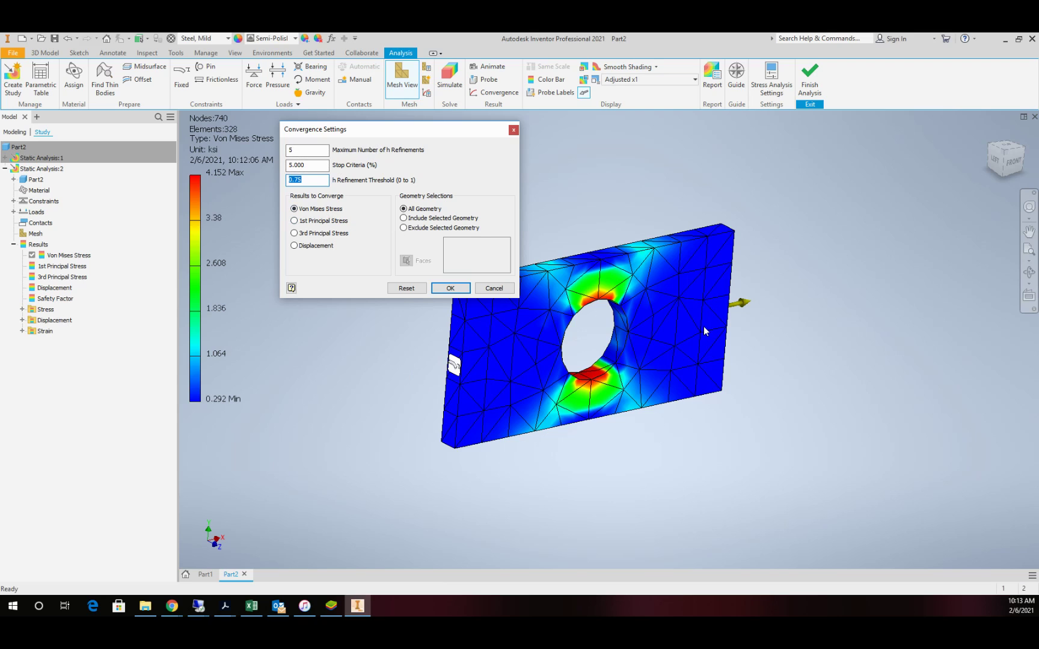
{"action": "scroll", "coordinate": [697, 328], "scroll_direction": "down", "scroll_amount": 4}
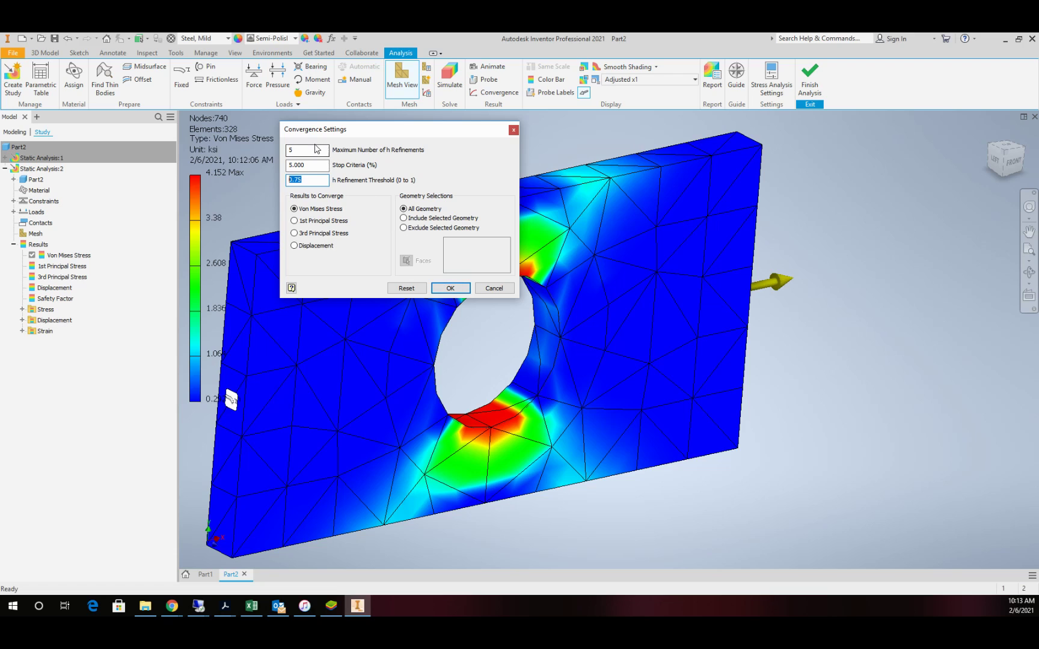
Accept the convergence settings and re-solve, reaching 2031 nodes and 4.389 ksi maximum Von Mises
{"action": "left_click", "coordinate": [451, 288]}
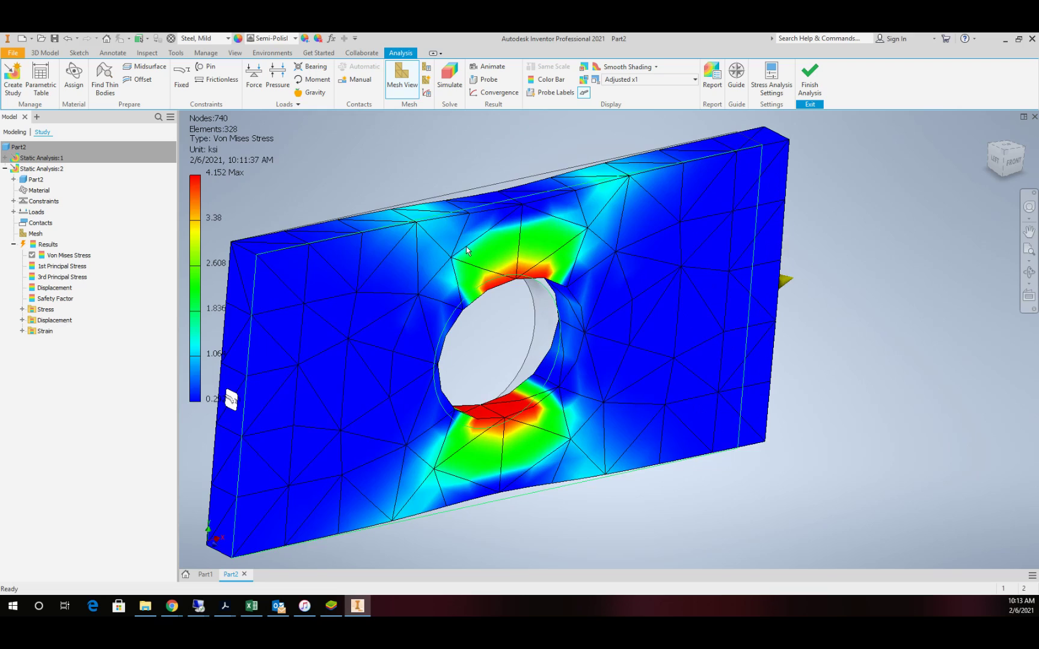
{"action": "scroll", "coordinate": [466, 246], "scroll_direction": "up", "scroll_amount": 4}
{"action": "scroll", "coordinate": [445, 156], "scroll_direction": "down", "scroll_amount": 3}
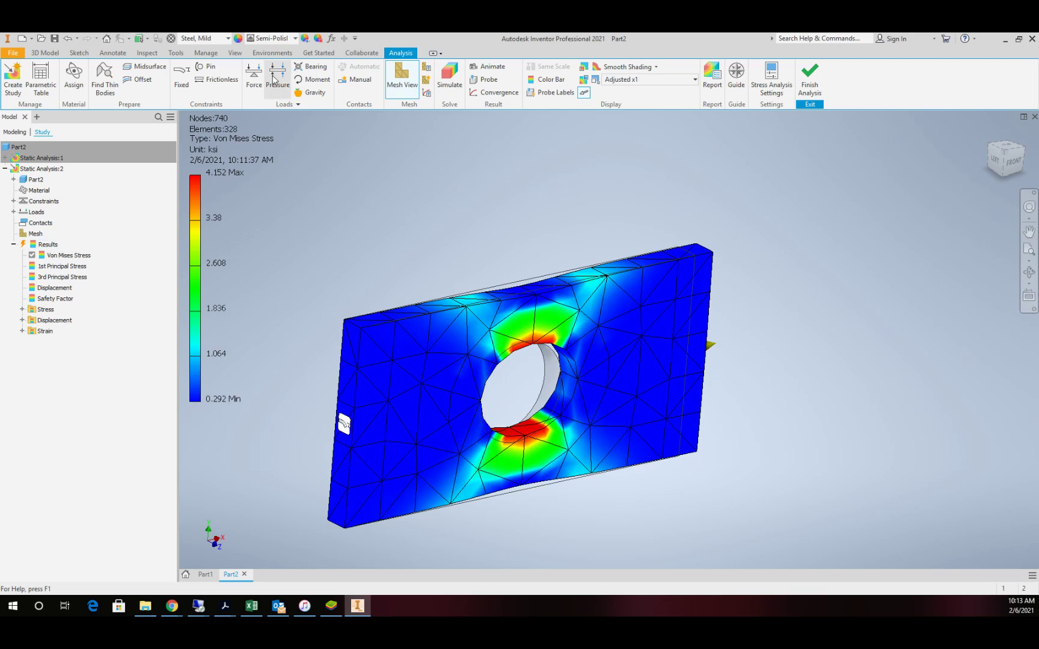
{"action": "left_click", "coordinate": [449, 82]}
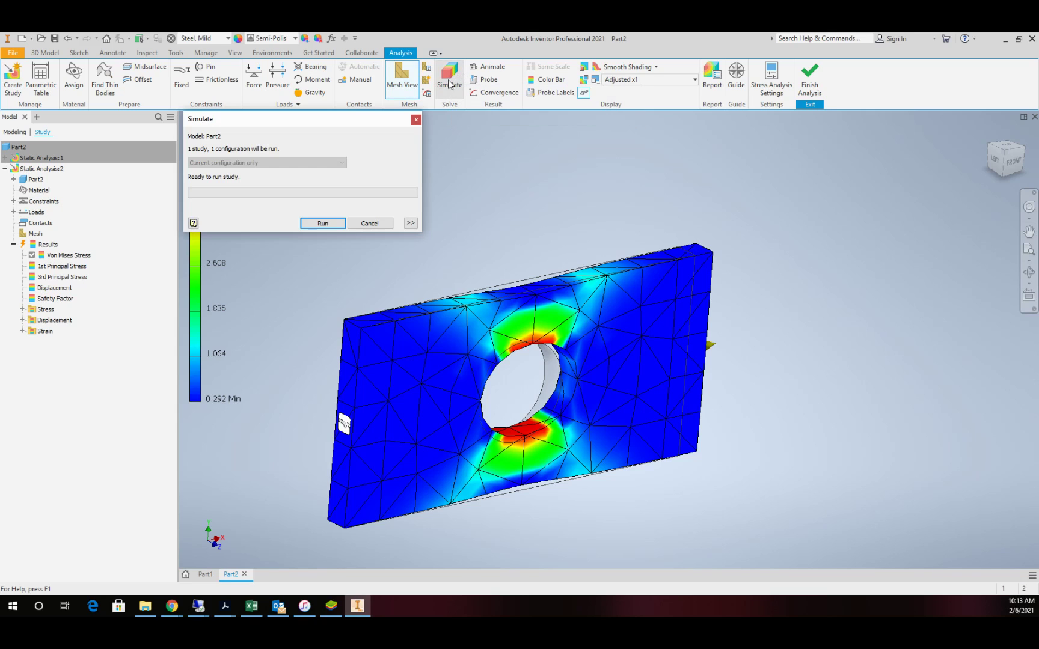
{"action": "left_click", "coordinate": [323, 223]}
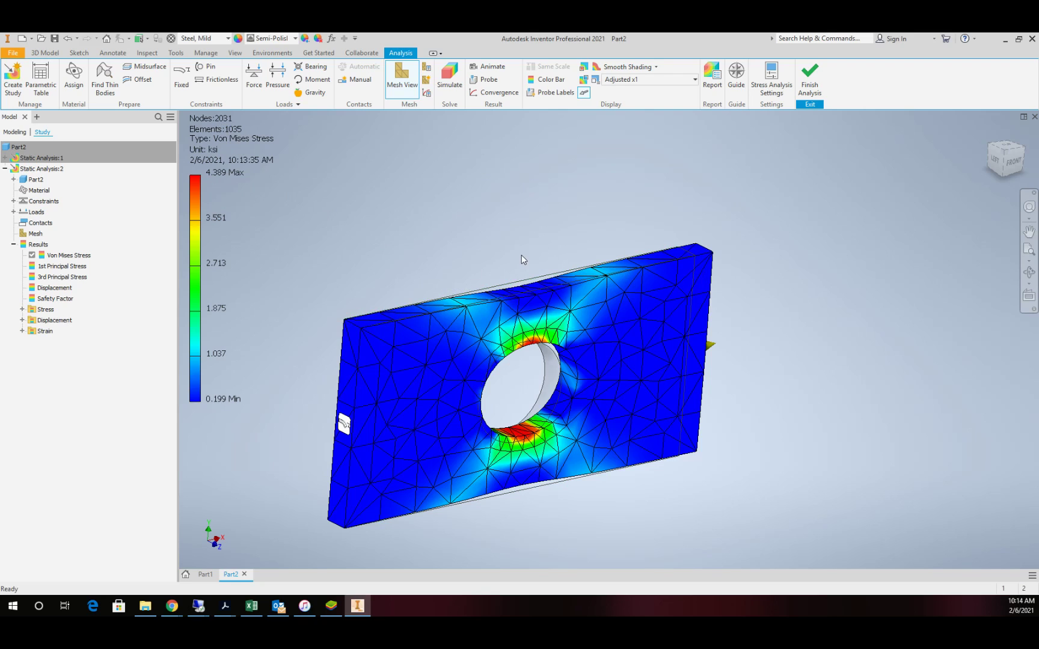
{"action": "scroll", "coordinate": [521, 256], "scroll_direction": "down", "scroll_amount": 3}
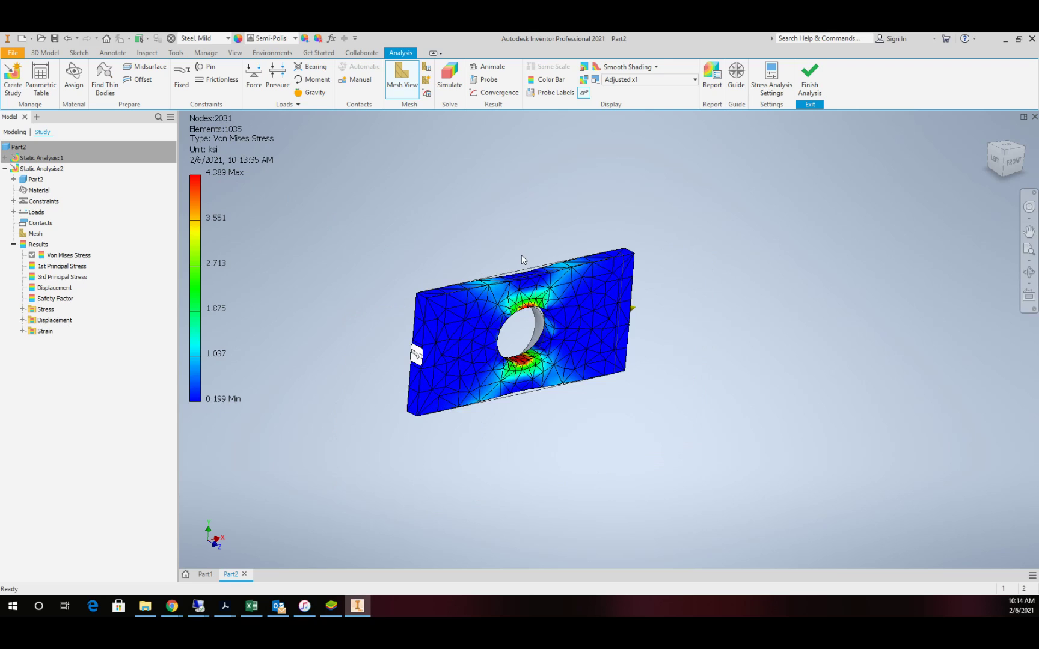
{"action": "left_click", "coordinate": [1029, 272]}
{"action": "left_click_drag", "start_coordinate": [607, 288], "coordinate": [453, 300]}
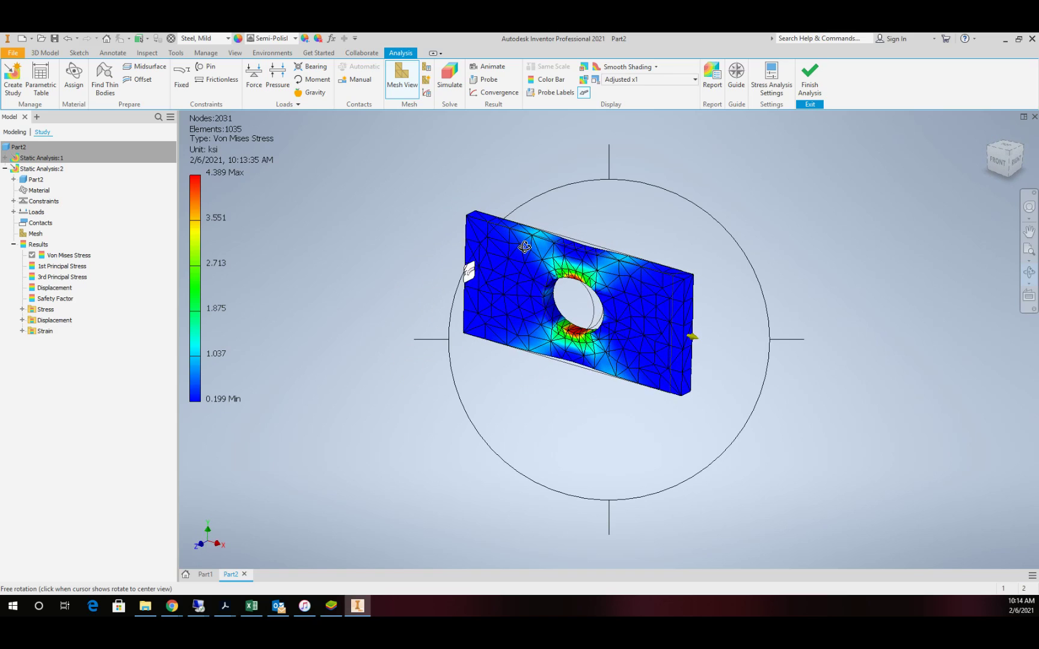
{"action": "scroll", "coordinate": [520, 251], "scroll_direction": "up", "scroll_amount": 4}
{"action": "key", "text": "Escape"}
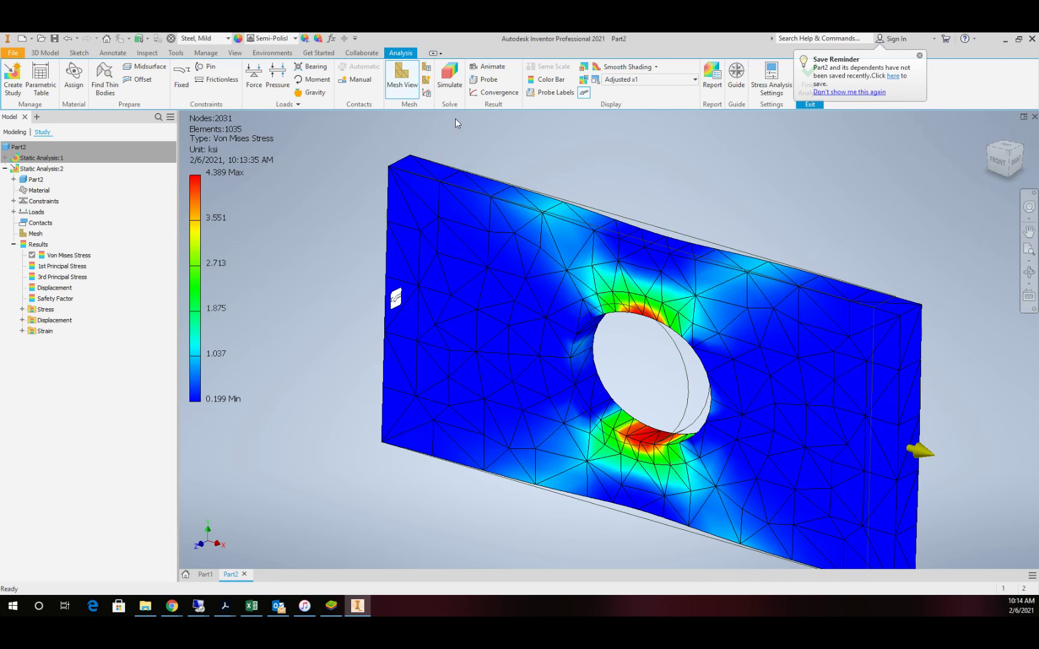
Display the convergence plot showing a 0.082% rate over 5 solution steps
{"action": "left_click", "coordinate": [491, 93]}
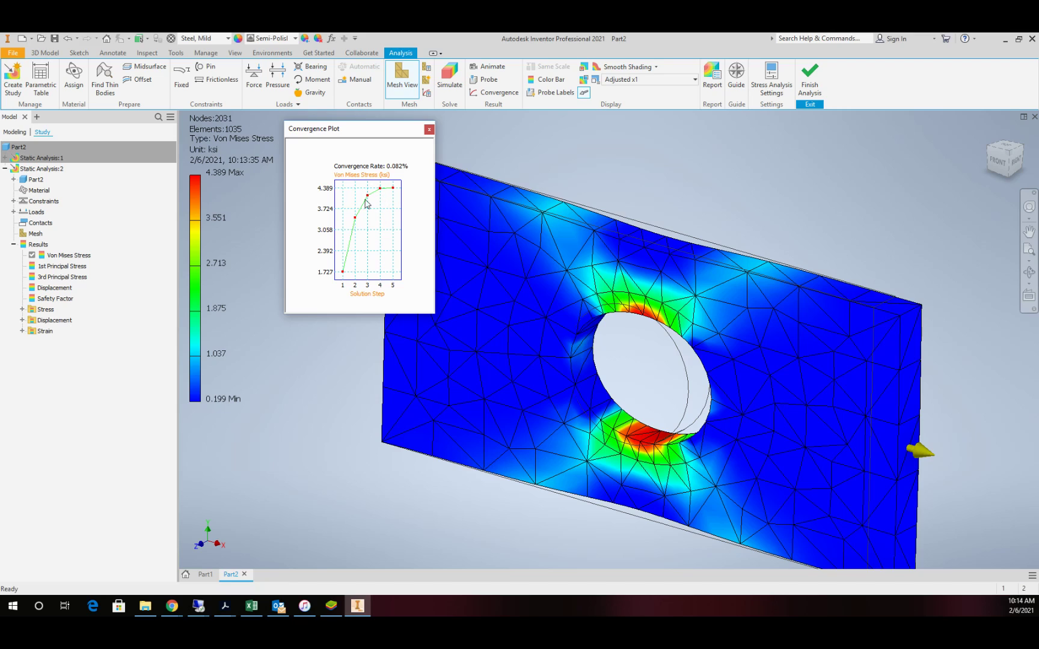
{"action": "mouse_move", "coordinate": [369, 199]}
Close the convergence plot and label the 4.389 ksi maximum and 0.199 ksi minimum points
{"action": "left_click", "coordinate": [429, 129]}
{"action": "scroll", "coordinate": [622, 208], "scroll_direction": "down", "scroll_amount": 3}
{"action": "scroll", "coordinate": [689, 295], "scroll_direction": "up", "scroll_amount": 5}
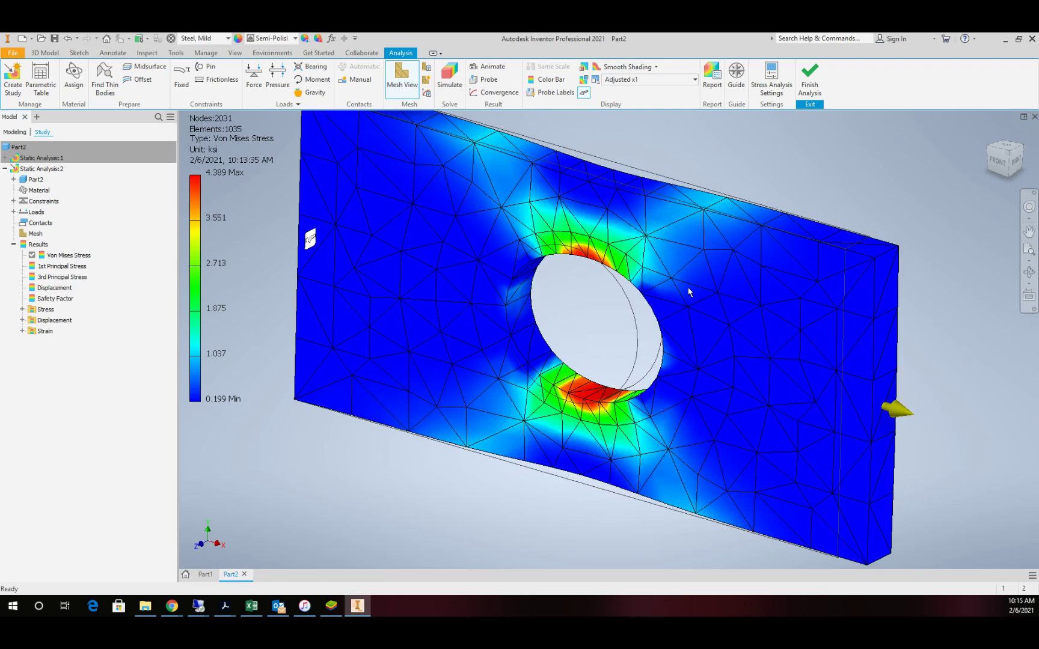
{"action": "scroll", "coordinate": [727, 264], "scroll_direction": "down", "scroll_amount": 4}
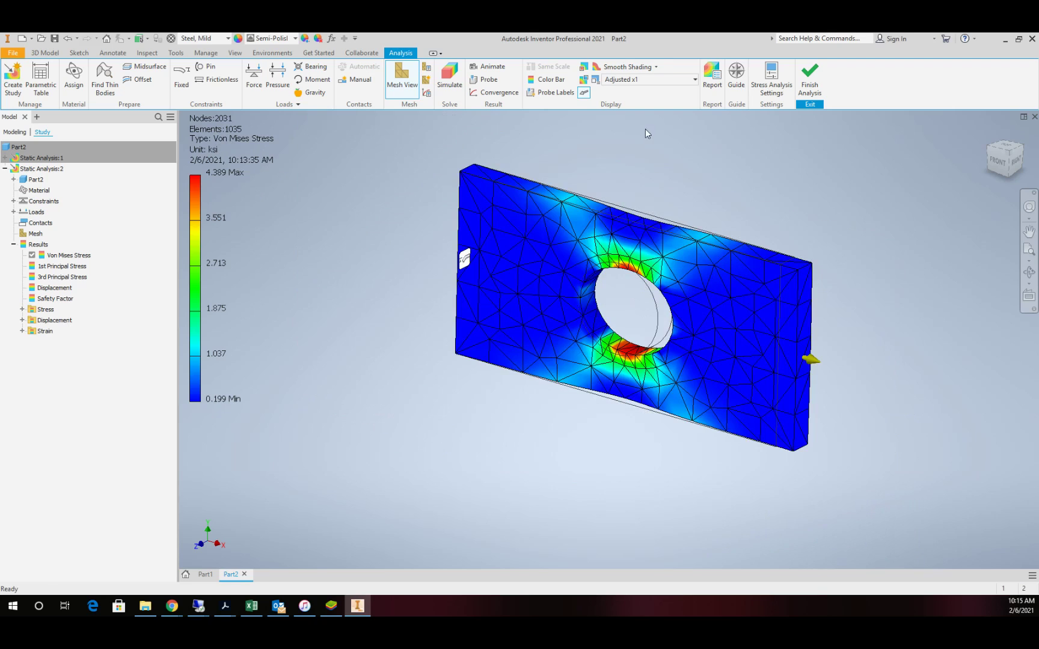
{"action": "left_click", "coordinate": [583, 68]}
{"action": "left_click", "coordinate": [583, 83]}
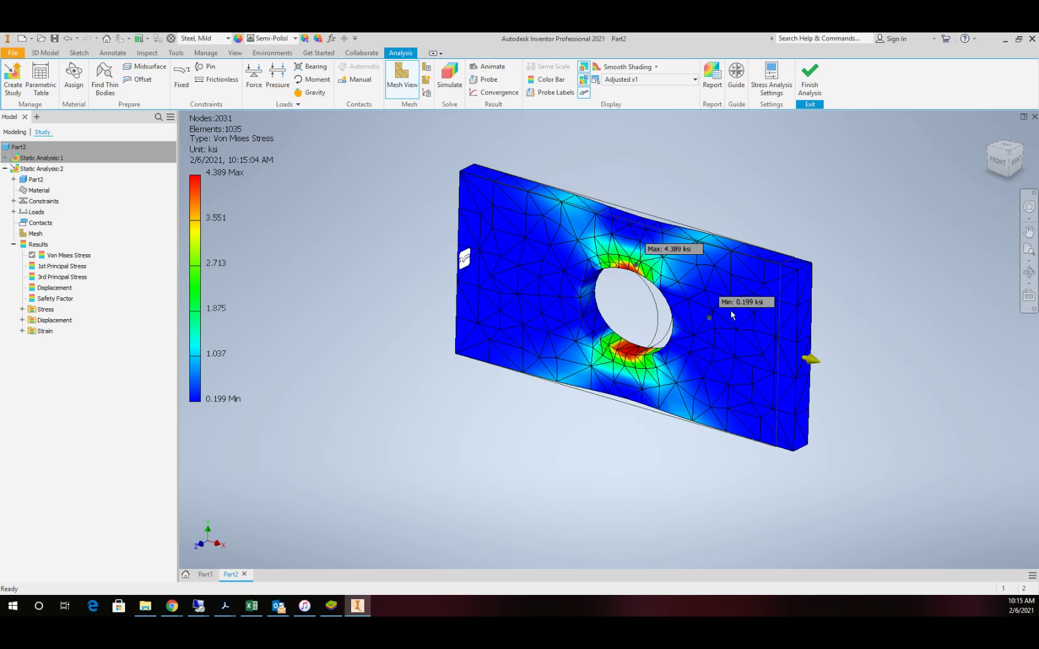
{"action": "scroll", "coordinate": [638, 264], "scroll_direction": "up", "scroll_amount": 3}
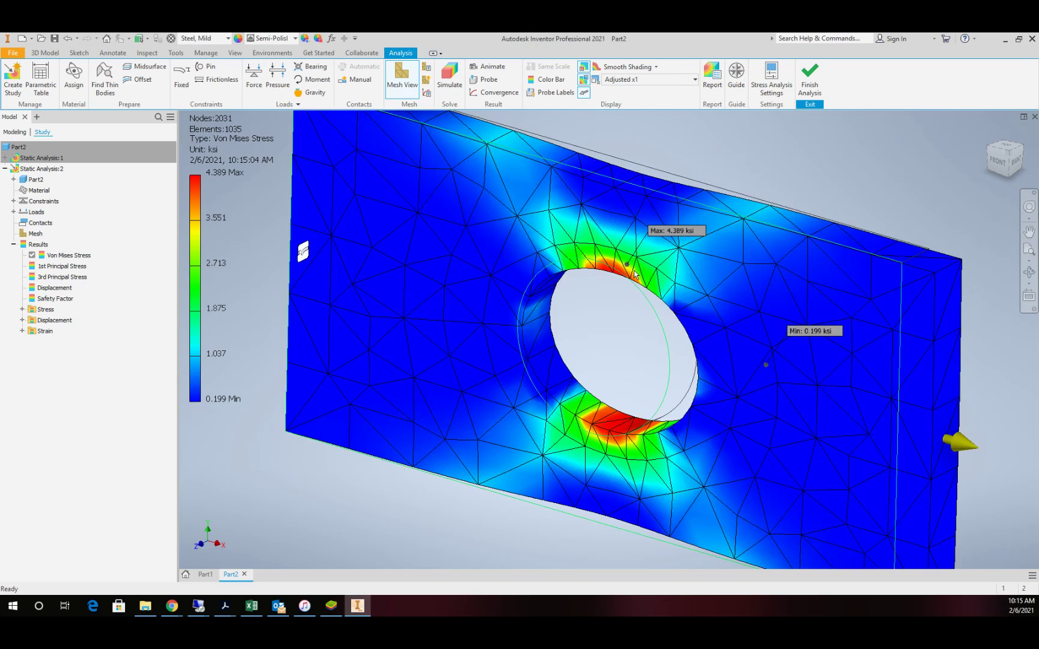
Orbit the plate to inspect stress inside the hole and from an oblique front-right view
{"action": "left_click", "coordinate": [1028, 271]}
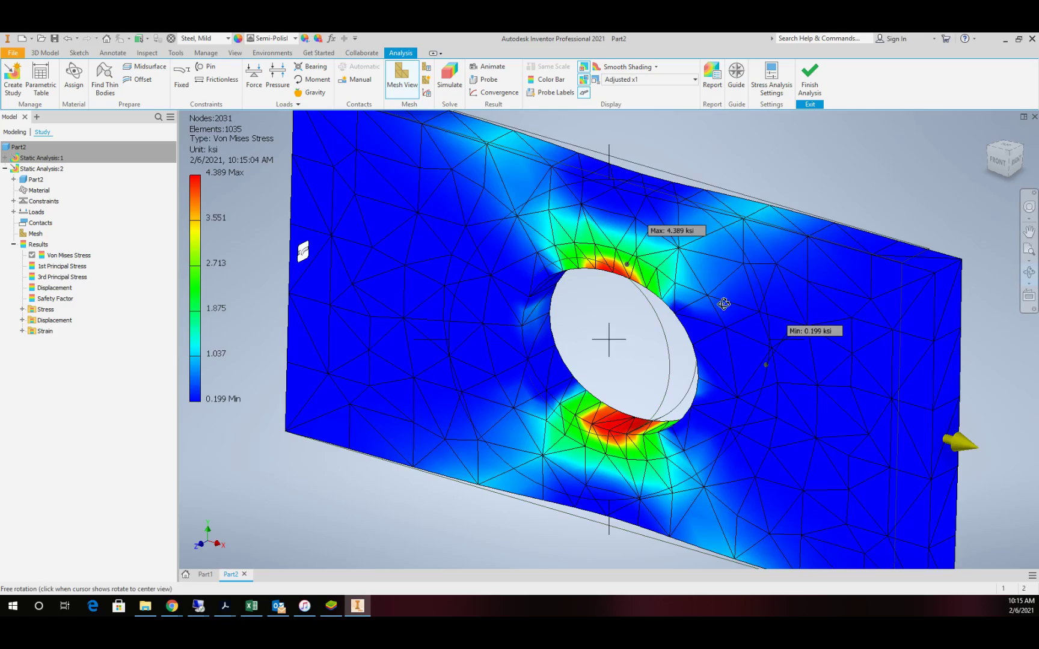
{"action": "left_click_drag", "start_coordinate": [723, 303], "coordinate": [685, 245]}
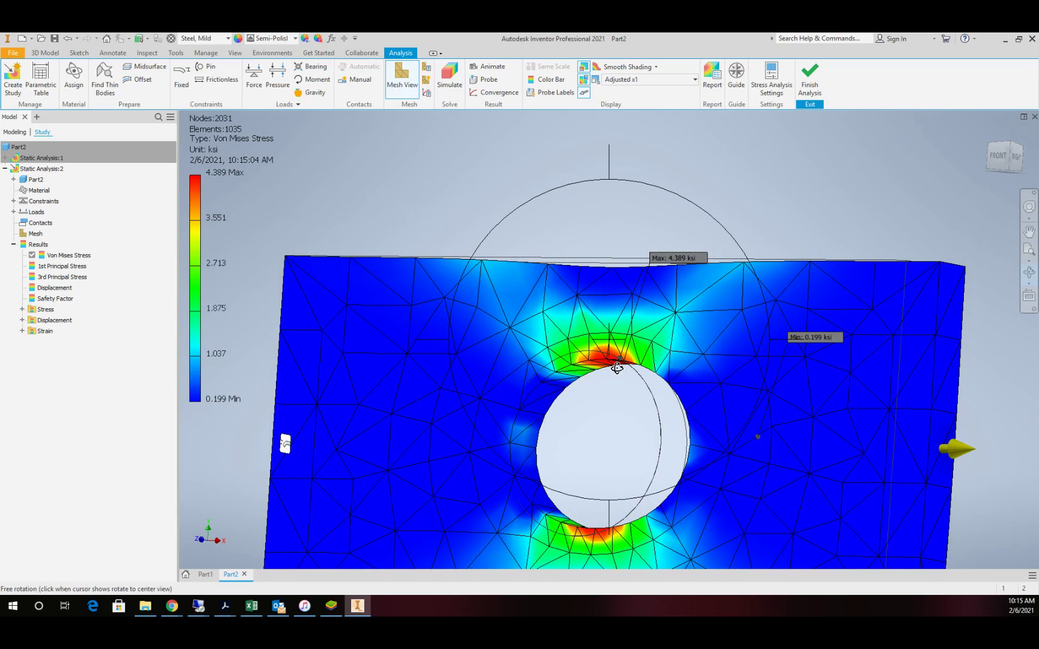
{"action": "scroll", "coordinate": [628, 373], "scroll_direction": "up", "scroll_amount": 3}
{"action": "scroll", "coordinate": [628, 373], "scroll_direction": "down", "scroll_amount": 3}
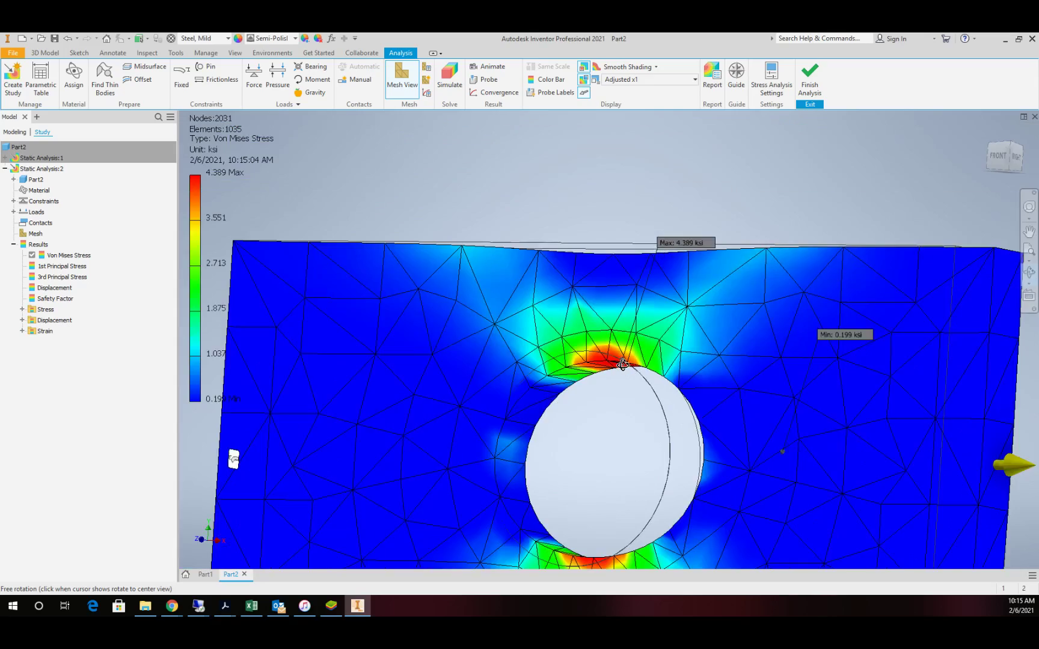
{"action": "left_click_drag", "start_coordinate": [619, 413], "coordinate": [602, 308]}
{"action": "key", "text": "Escape"}
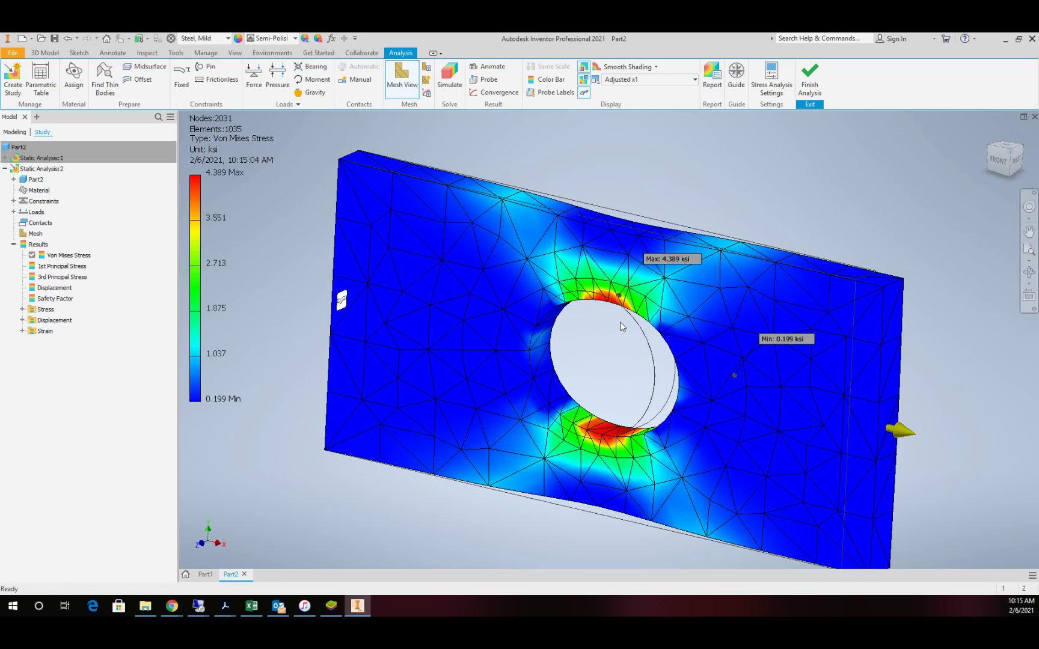
{"action": "scroll", "coordinate": [595, 360], "scroll_direction": "down", "scroll_amount": 2}
{"action": "scroll", "coordinate": [595, 359], "scroll_direction": "up", "scroll_amount": 3}
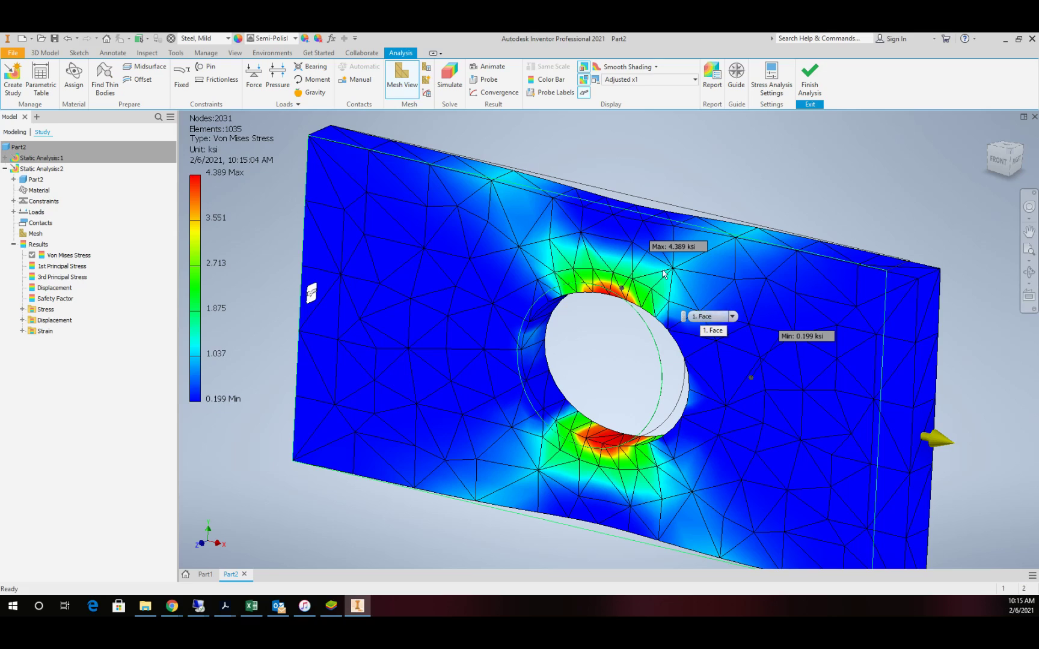
Review the convergence settings and close them with the values unchanged
{"action": "left_click", "coordinate": [426, 94]}
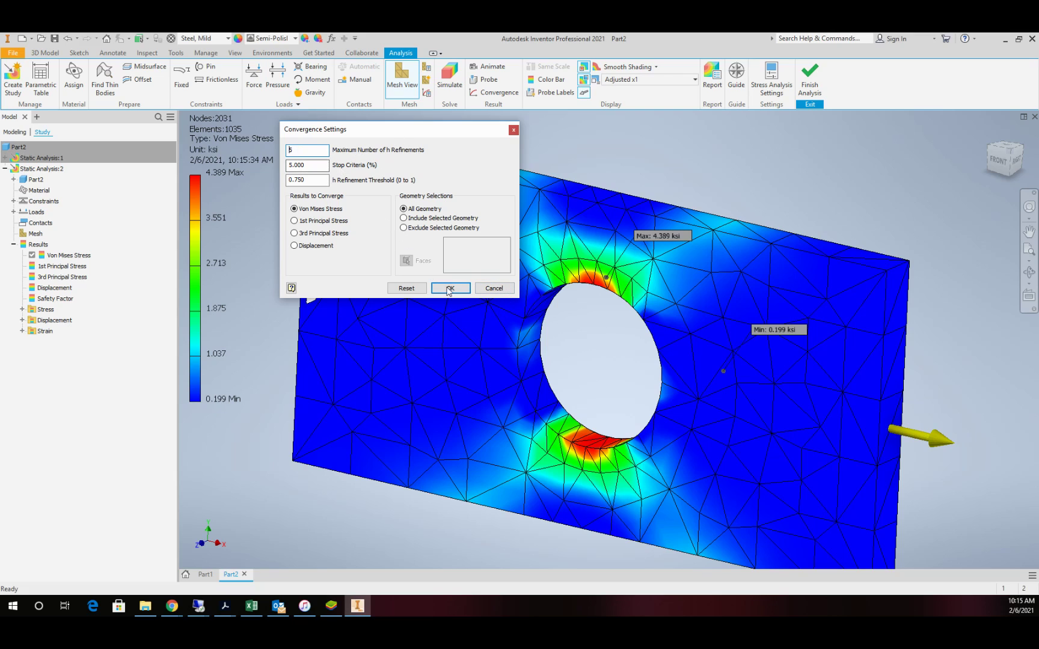
{"action": "left_click", "coordinate": [500, 289]}
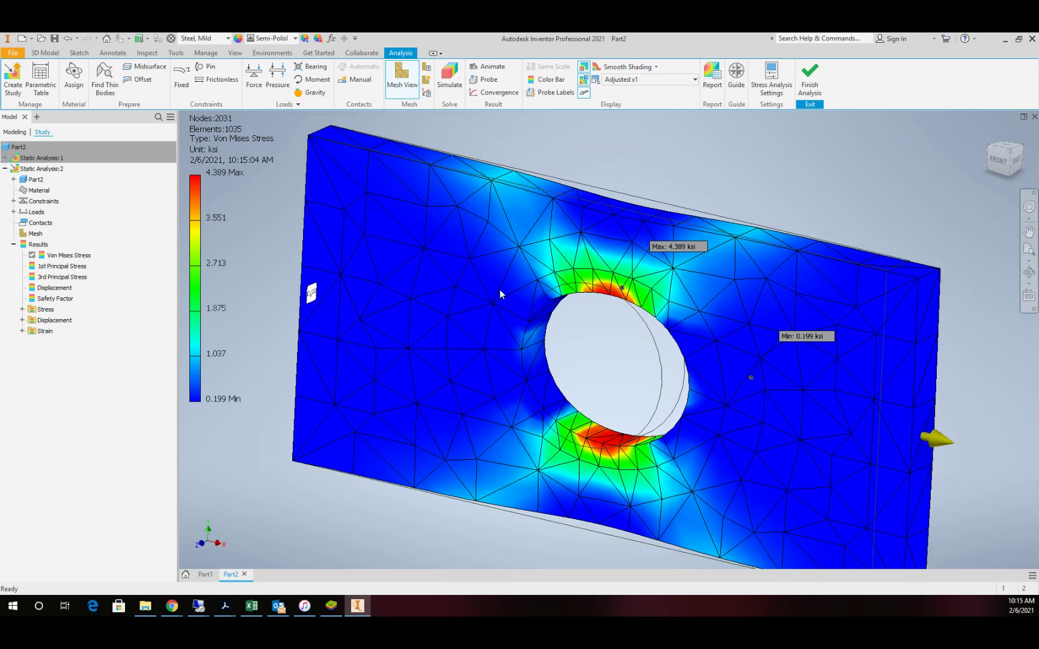
{"action": "scroll", "coordinate": [594, 338], "scroll_direction": "down", "scroll_amount": 5}
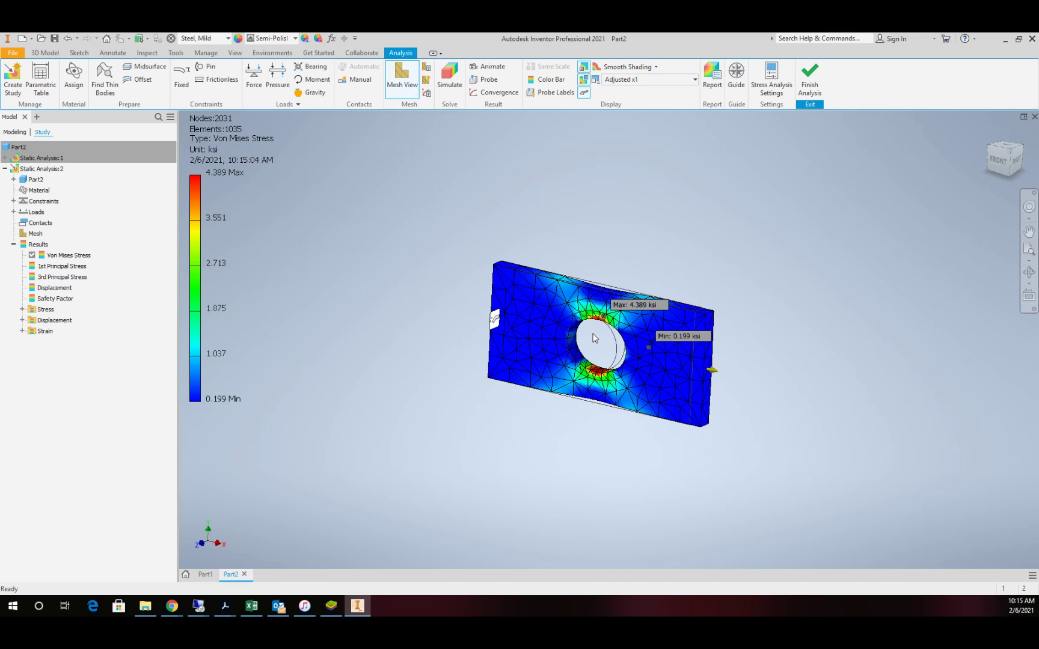
{"action": "scroll", "coordinate": [593, 338], "scroll_direction": "up", "scroll_amount": 3}
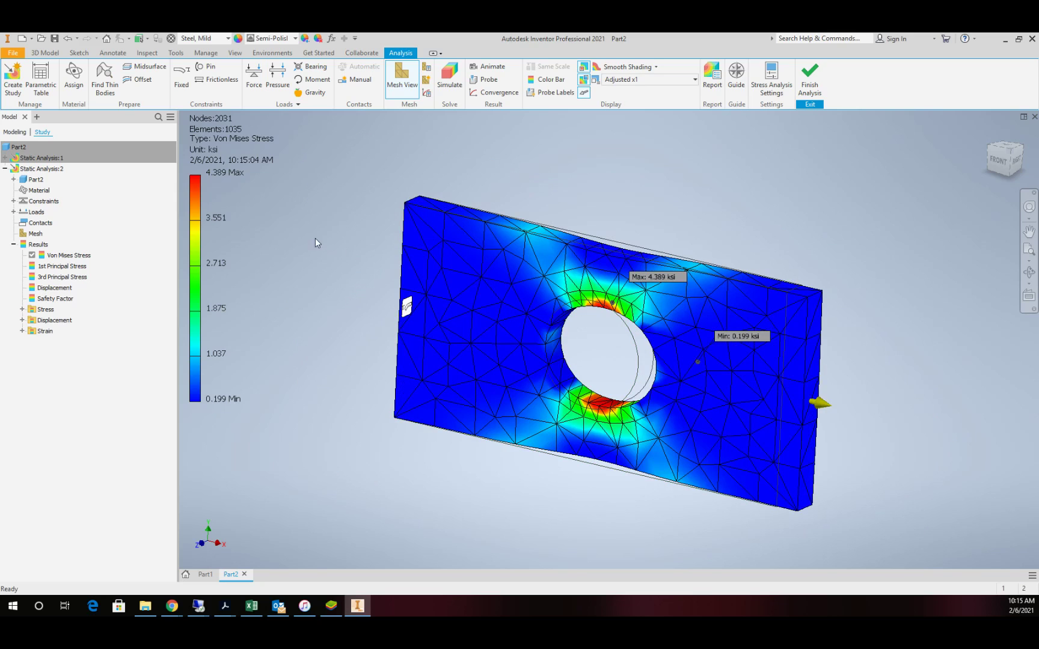
Create Static Analysis:3 using the default Static Analysis settings
{"action": "left_click", "coordinate": [12, 75]}
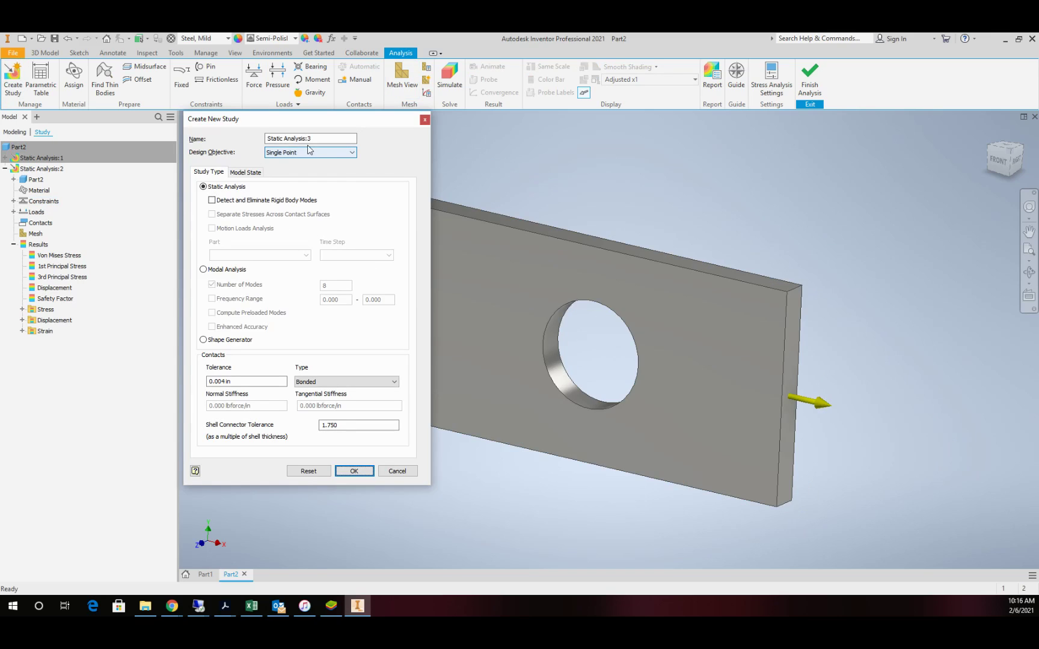
{"action": "left_click", "coordinate": [354, 471]}
{"action": "left_click", "coordinate": [1028, 272]}
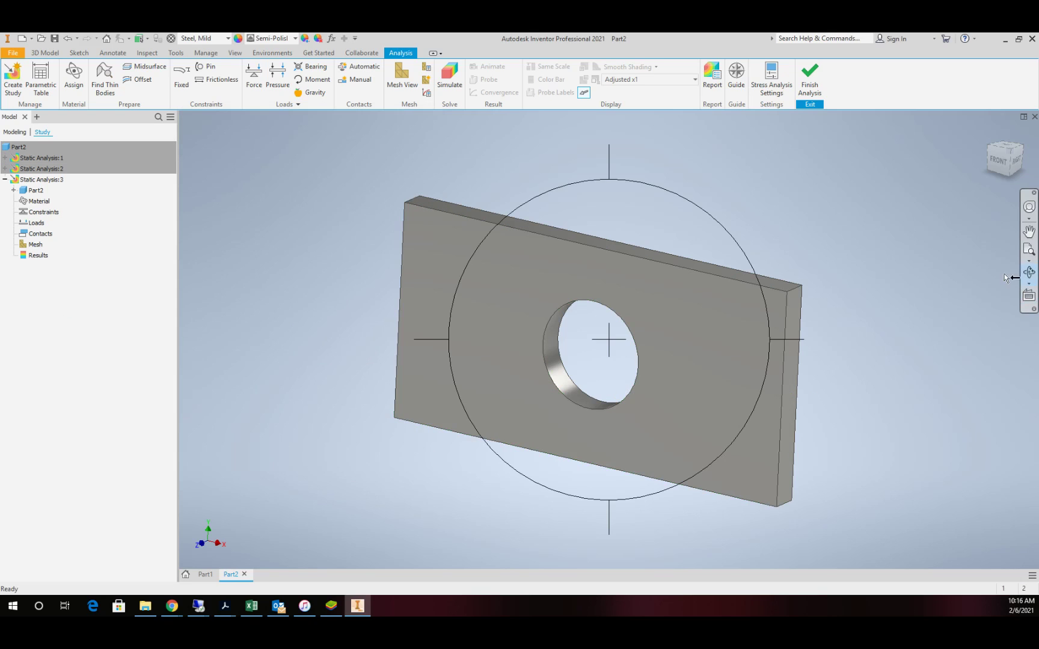
{"action": "left_click_drag", "start_coordinate": [598, 339], "coordinate": [691, 375]}
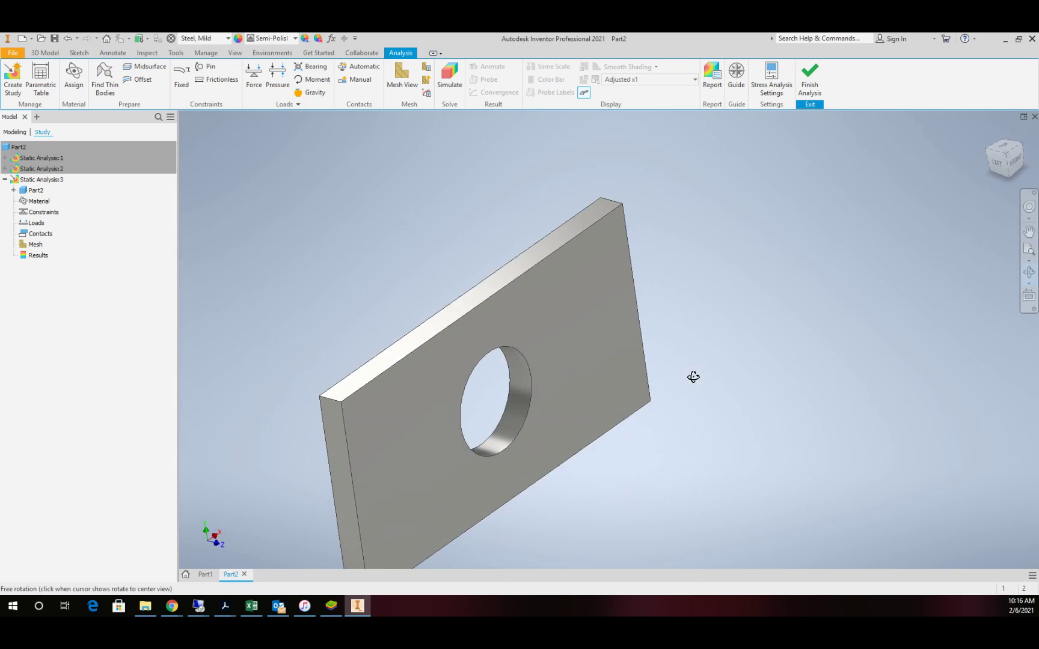
Fix the plate's narrow left end face
{"action": "left_click", "coordinate": [175, 79]}
{"action": "left_click", "coordinate": [354, 430]}
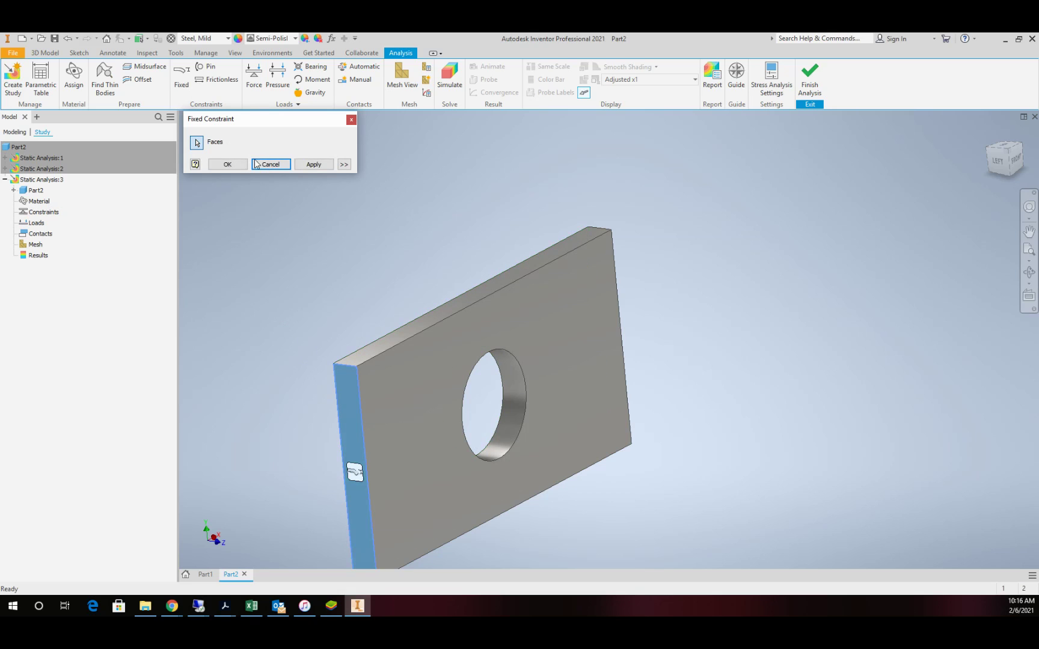
{"action": "left_click", "coordinate": [231, 164]}
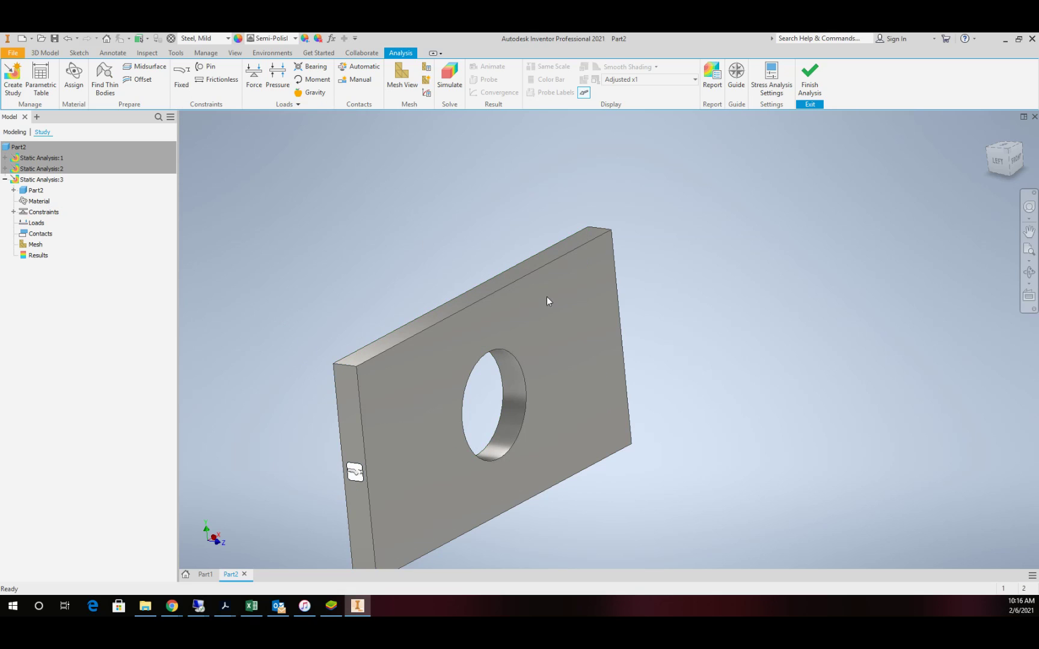
Apply a 500 force pulling outward on the plate's right end face
{"action": "left_click", "coordinate": [1028, 272]}
{"action": "left_click_drag", "start_coordinate": [649, 345], "coordinate": [457, 398]}
{"action": "left_click", "coordinate": [253, 77]}
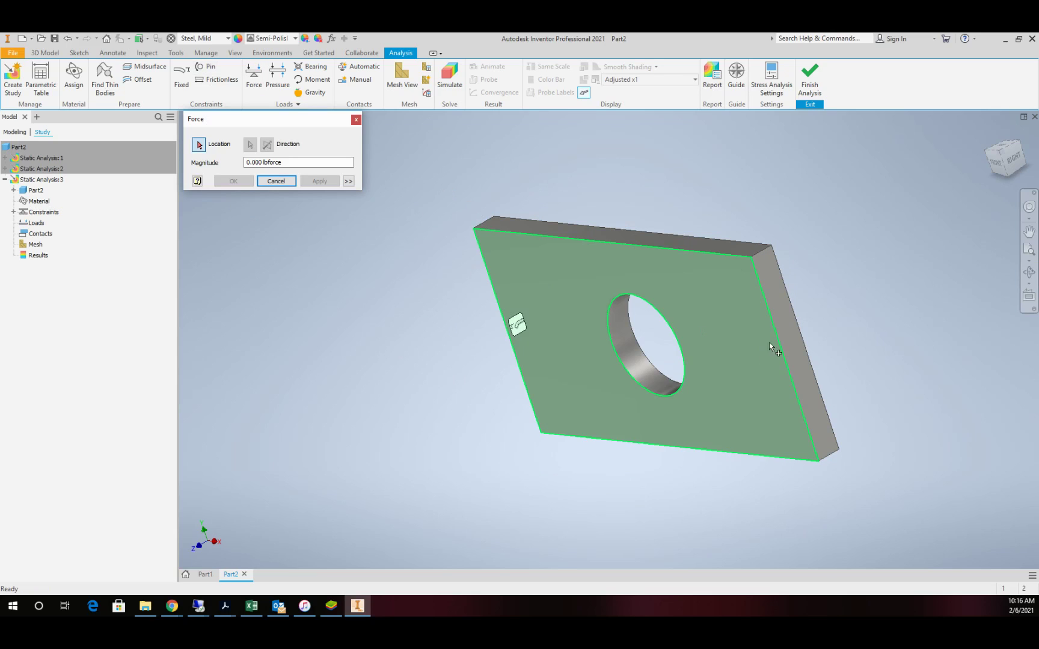
{"action": "left_click", "coordinate": [789, 338]}
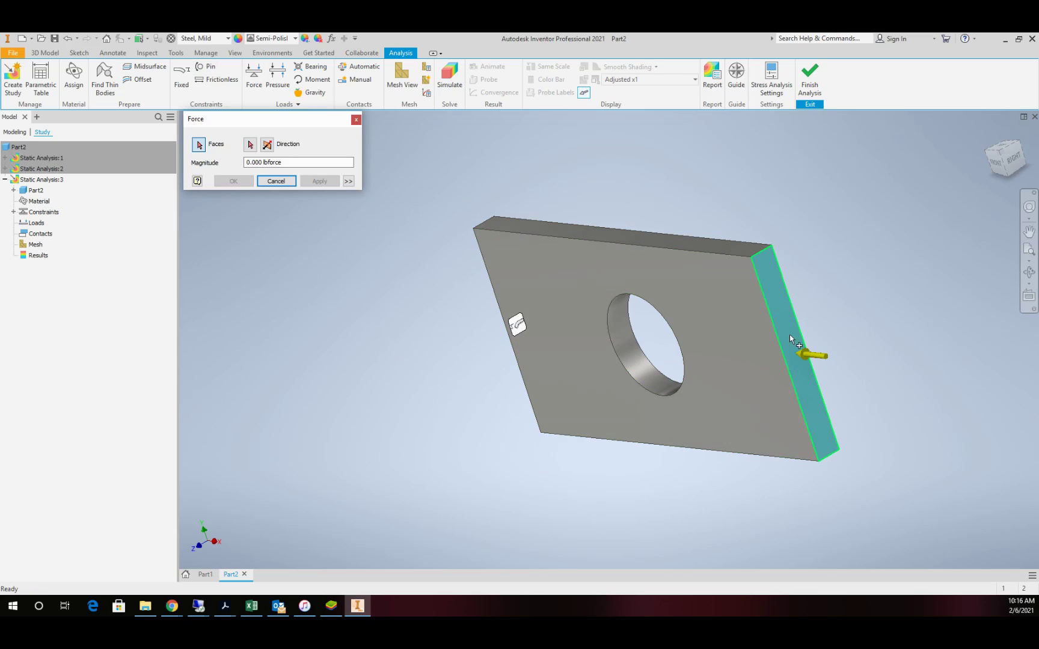
{"action": "left_click", "coordinate": [267, 144]}
{"action": "left_click_drag", "start_coordinate": [287, 162], "coordinate": [151, 167]}
{"action": "type", "text": "500"}
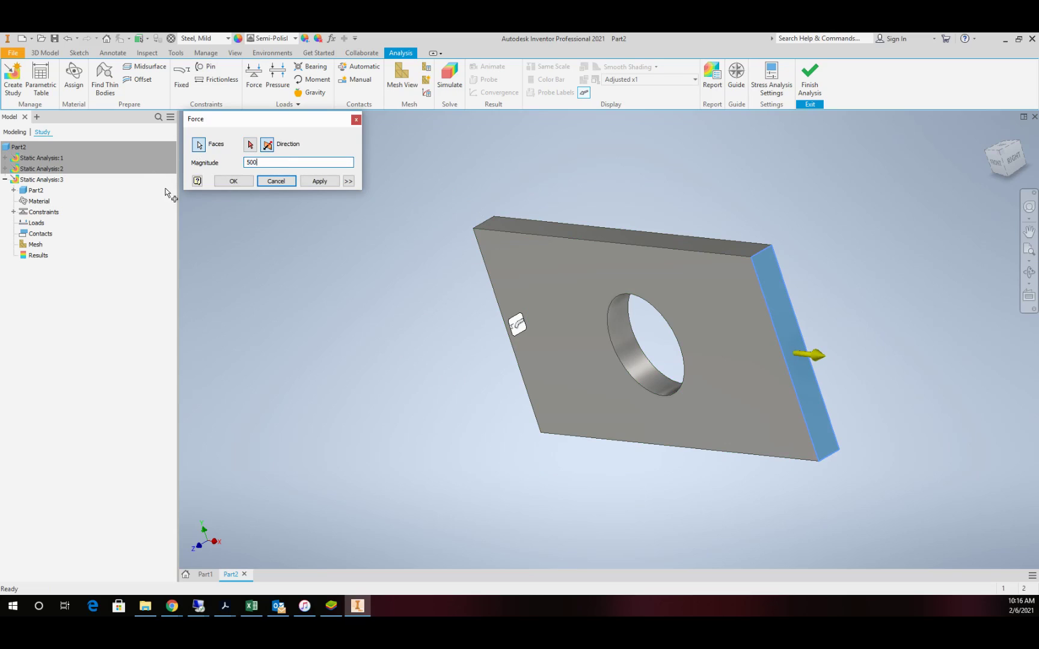
{"action": "left_click", "coordinate": [232, 181]}
{"action": "left_click", "coordinate": [485, 256]}
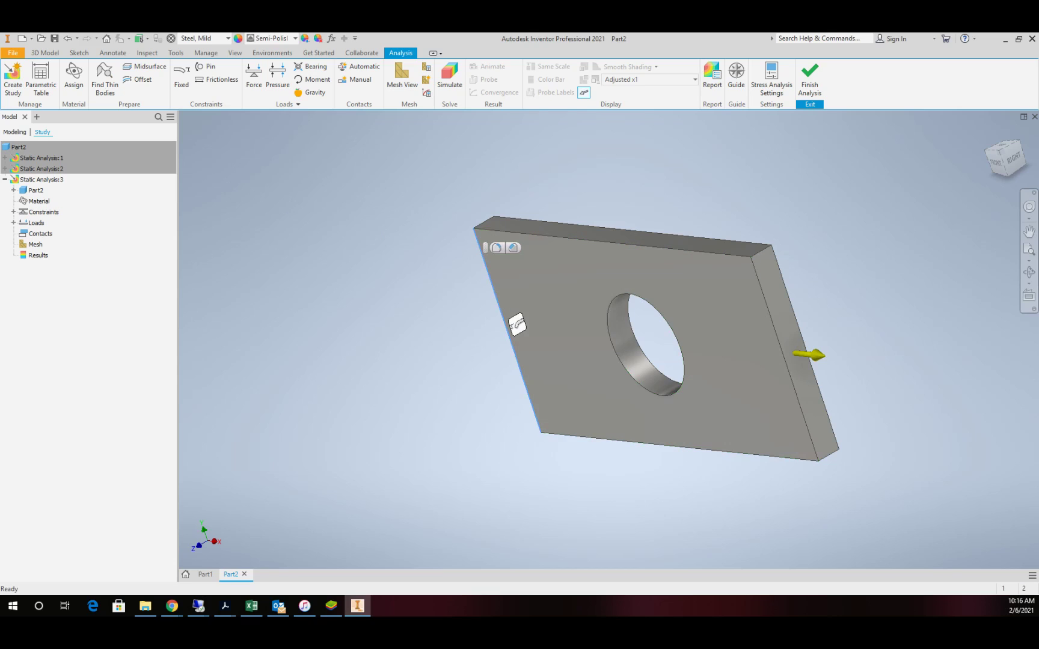
Reset to the home view and generate the 740-node, 328-element mesh with Mesh View
{"action": "left_click", "coordinate": [988, 129]}
{"action": "left_click", "coordinate": [1028, 272]}
{"action": "left_click_drag", "start_coordinate": [718, 322], "coordinate": [731, 197]}
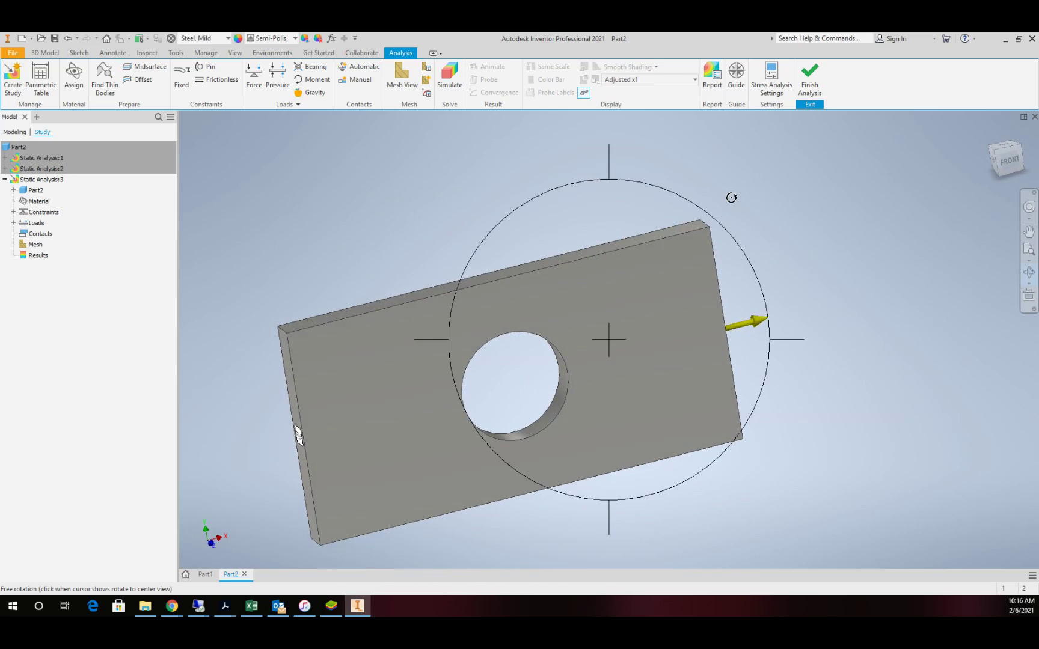
{"action": "key", "text": "Escape"}
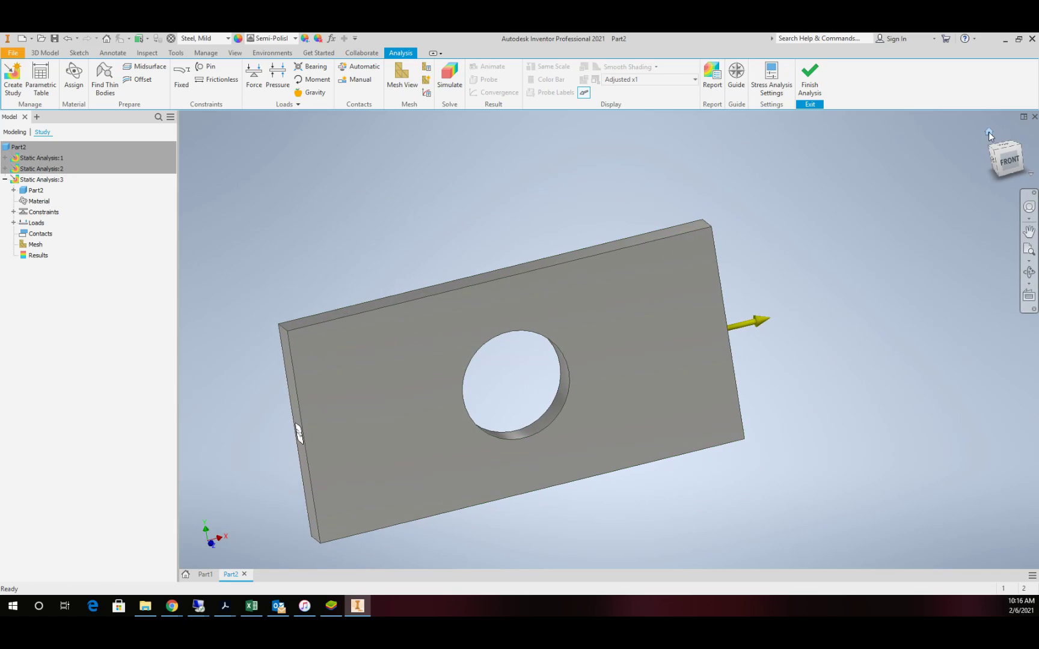
{"action": "left_click", "coordinate": [988, 132]}
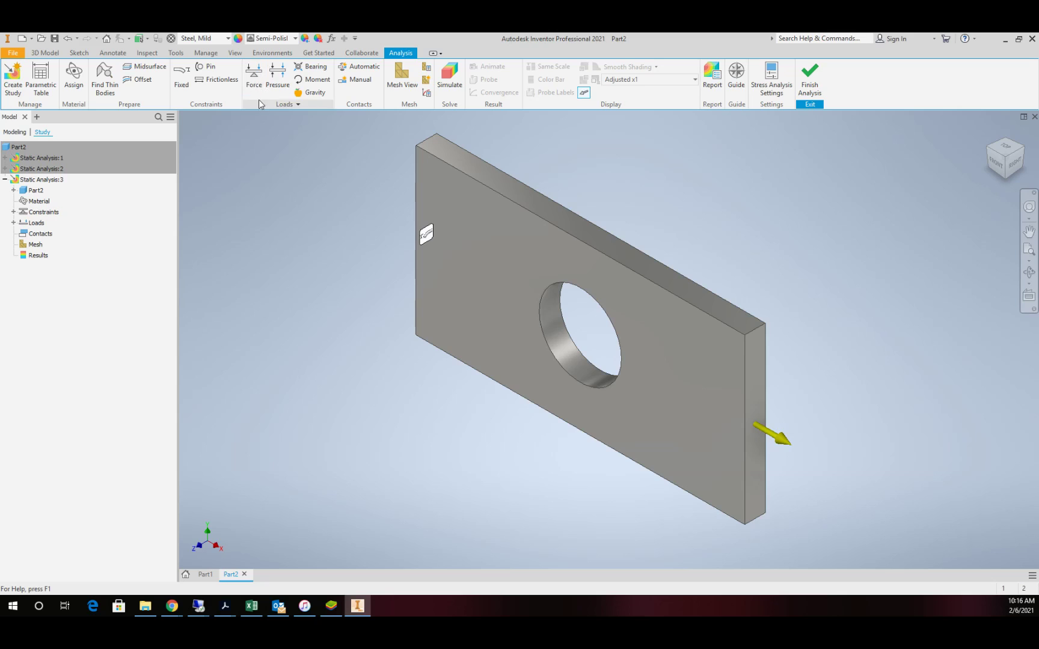
{"action": "left_click", "coordinate": [396, 75]}
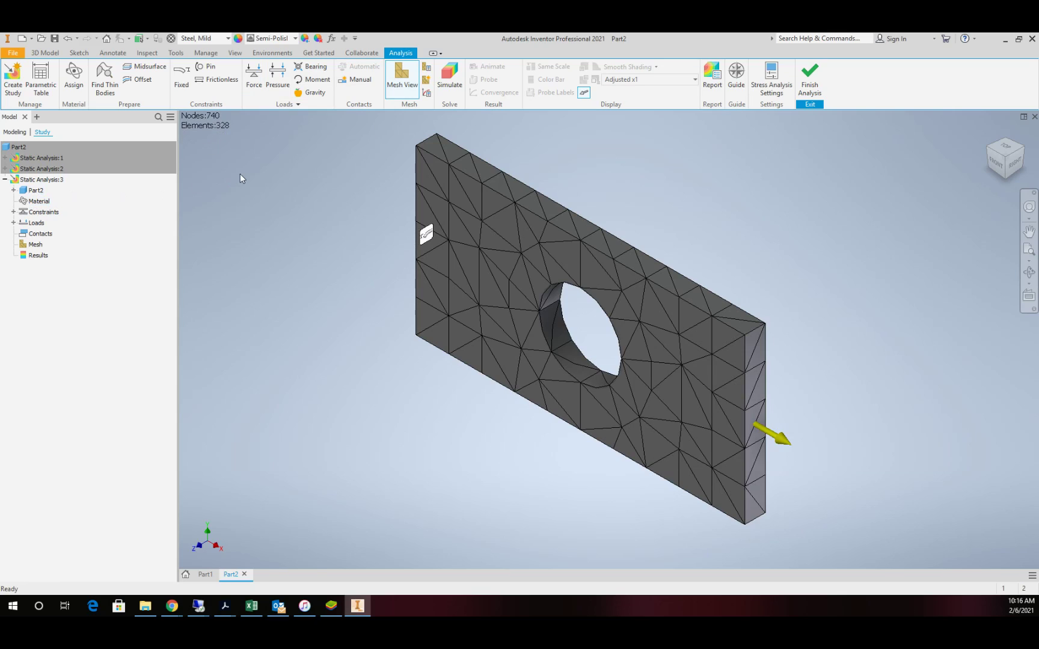
Solve Static Analysis:3, producing Von Mises stress of 0.292 to 4.152 ksi beside the hole
{"action": "left_click", "coordinate": [450, 77]}
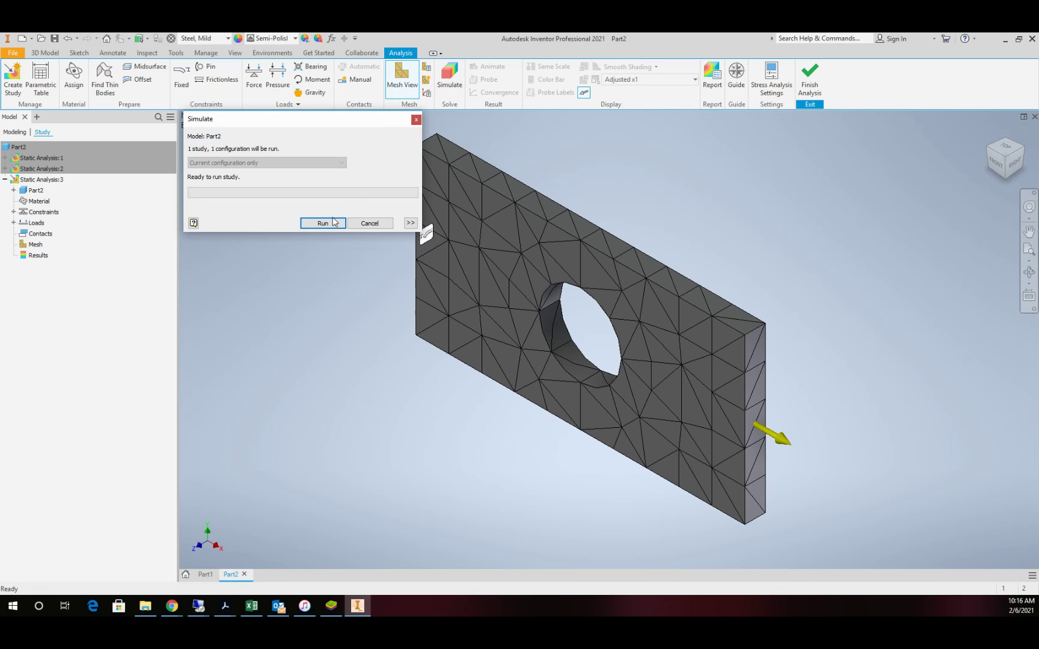
{"action": "left_click", "coordinate": [327, 222]}
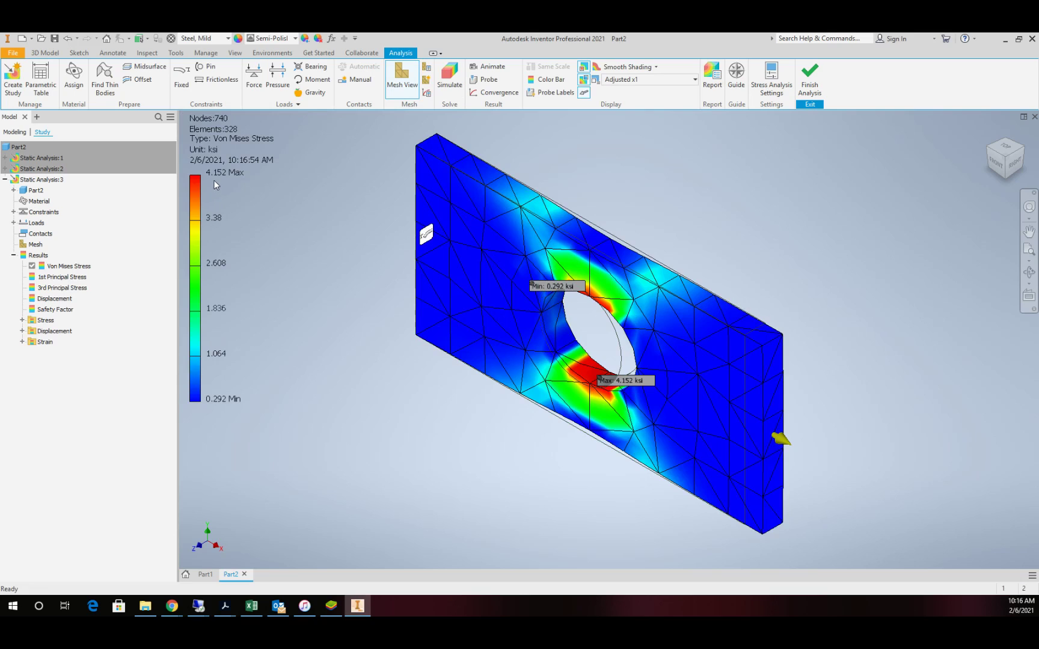
{"action": "scroll", "coordinate": [583, 286], "scroll_direction": "up", "scroll_amount": 2}
{"action": "scroll", "coordinate": [583, 287], "scroll_direction": "down", "scroll_amount": 3}
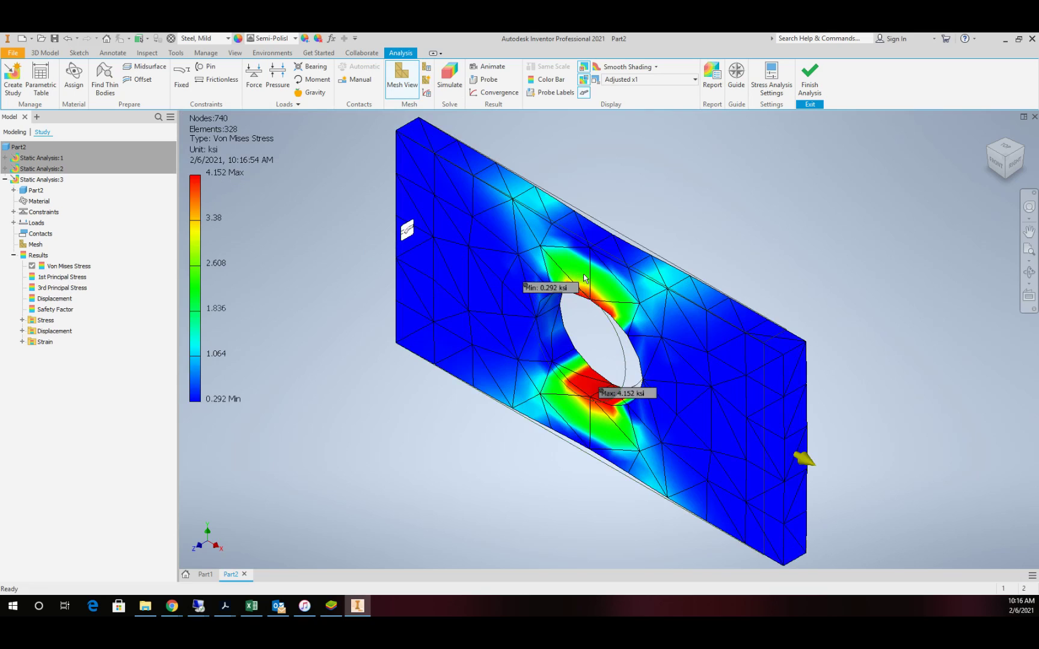
Apply a local mesh control of 0.1 in element size to the hole face
{"action": "left_click", "coordinate": [426, 80]}
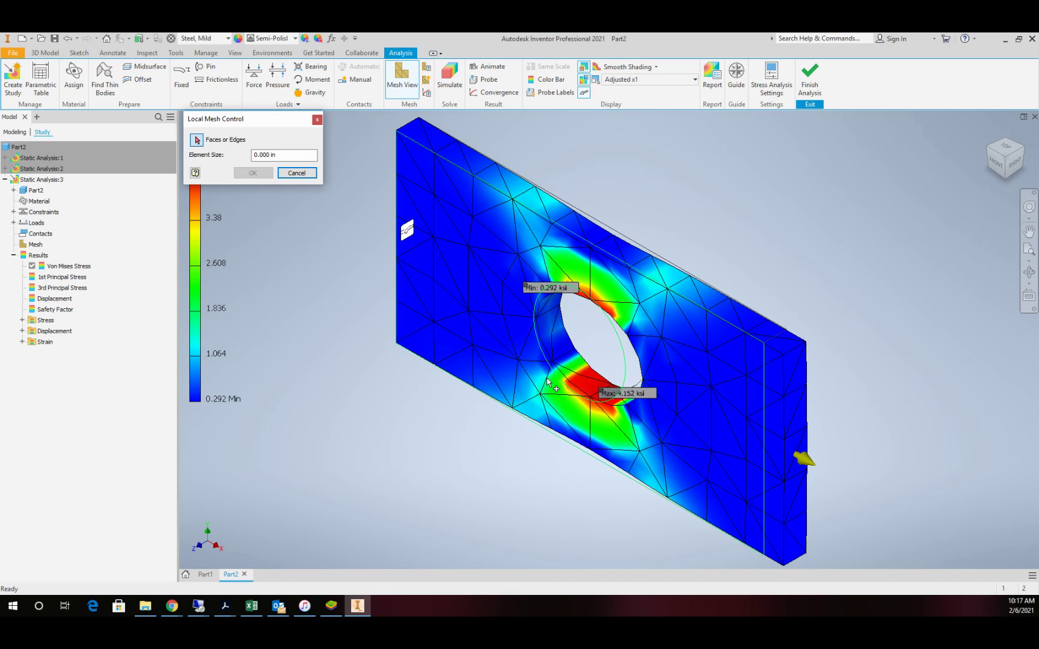
{"action": "scroll", "coordinate": [524, 333], "scroll_direction": "down", "scroll_amount": 3}
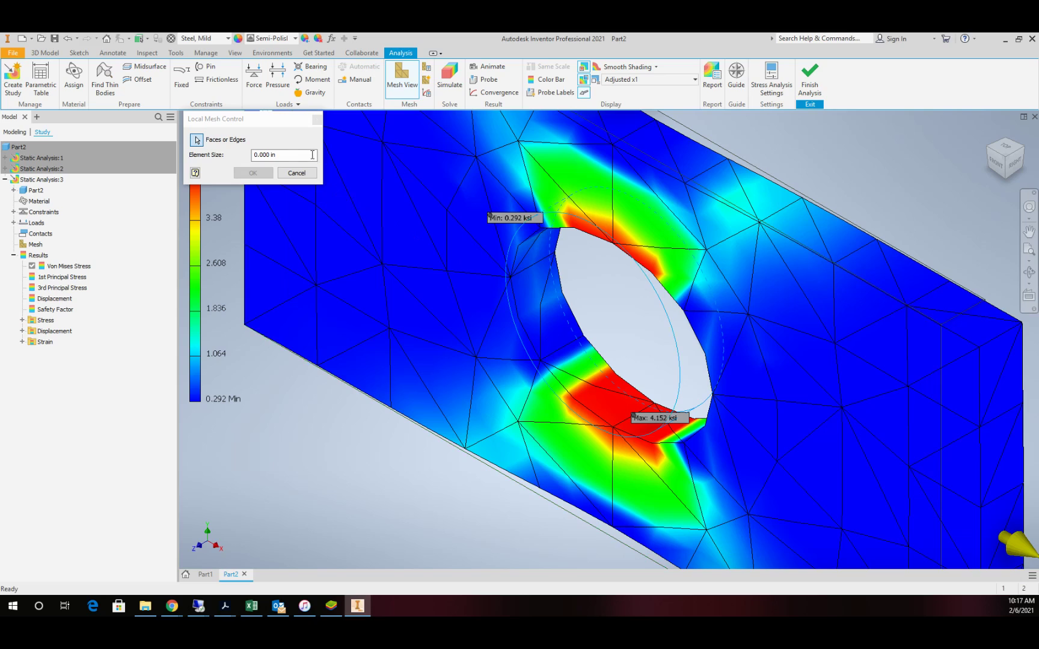
{"action": "left_click", "coordinate": [284, 155]}
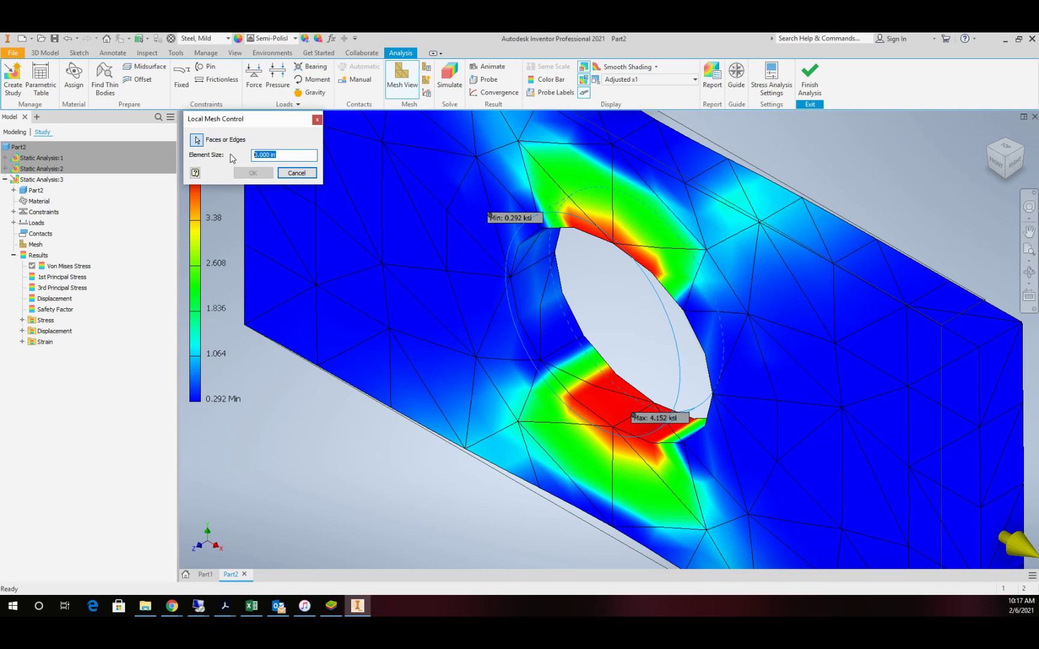
{"action": "type", "text": ".1"}
{"action": "left_click", "coordinate": [253, 173]}
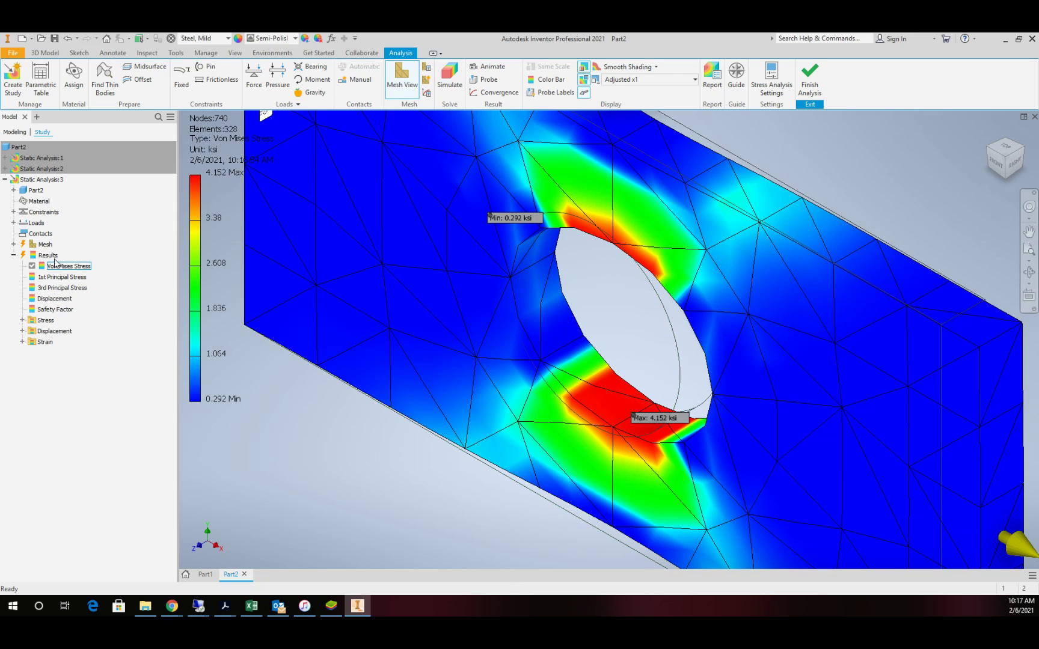
Update the study mesh with the hole refinement, giving 3268 nodes and 1782 elements
{"action": "right_click", "coordinate": [42, 244]}
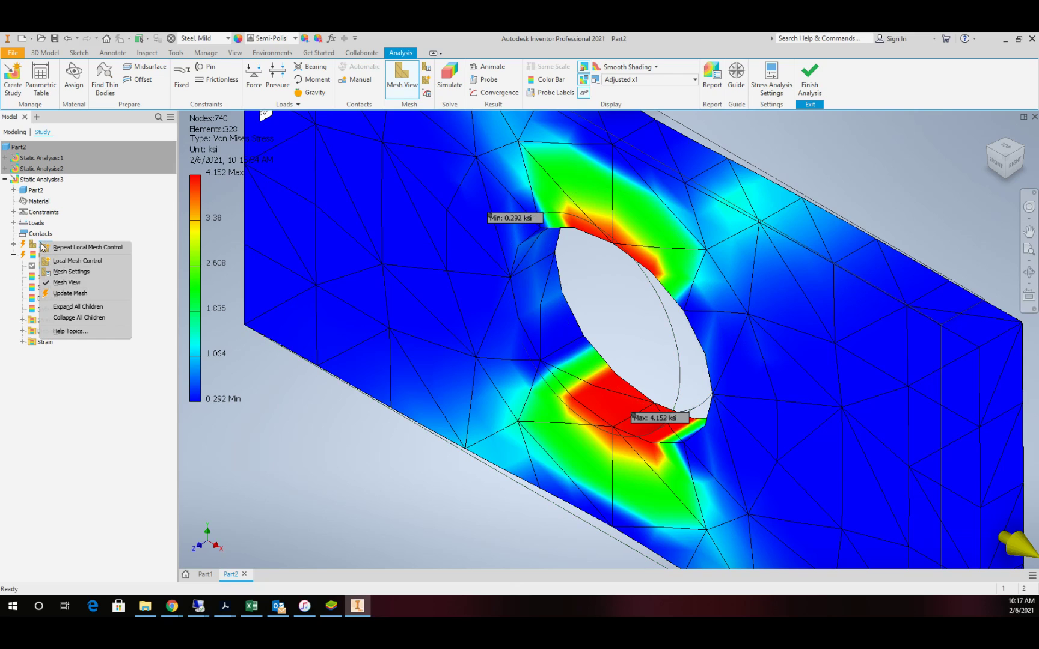
{"action": "left_click", "coordinate": [74, 292]}
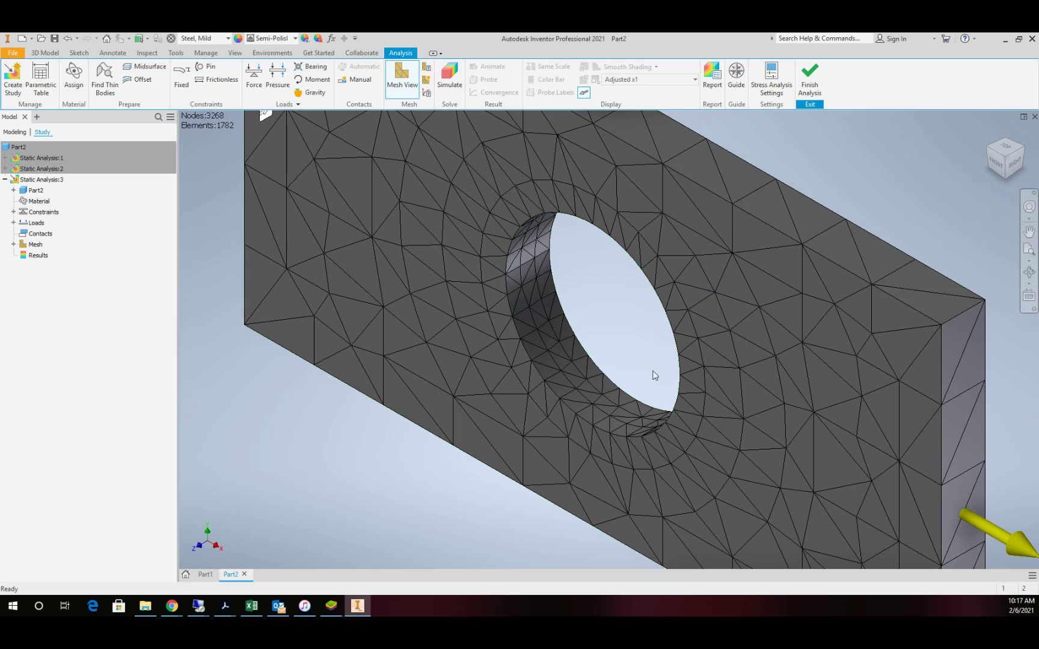
{"action": "scroll", "coordinate": [595, 318], "scroll_direction": "down", "scroll_amount": 3}
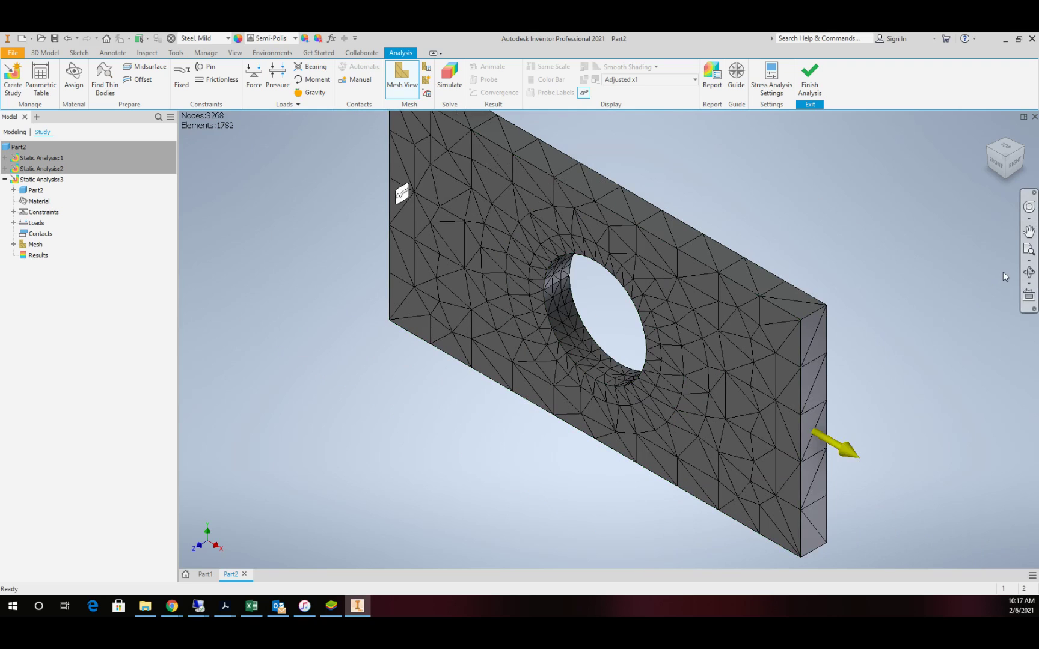
Orbit the refined mesh to inspect the plate's front, left and right sides
{"action": "left_click", "coordinate": [1029, 272]}
{"action": "left_click_drag", "start_coordinate": [647, 322], "coordinate": [758, 258]}
{"action": "mouse_move", "coordinate": [609, 329]}
{"action": "left_mouse_down"}
{"action": "mouse_move", "coordinate": [625, 337]}
{"action": "mouse_move", "coordinate": [608, 339]}
{"action": "left_mouse_up"}
{"action": "key", "text": "Escape"}
{"action": "scroll", "coordinate": [628, 370], "scroll_direction": "up", "scroll_amount": 3}
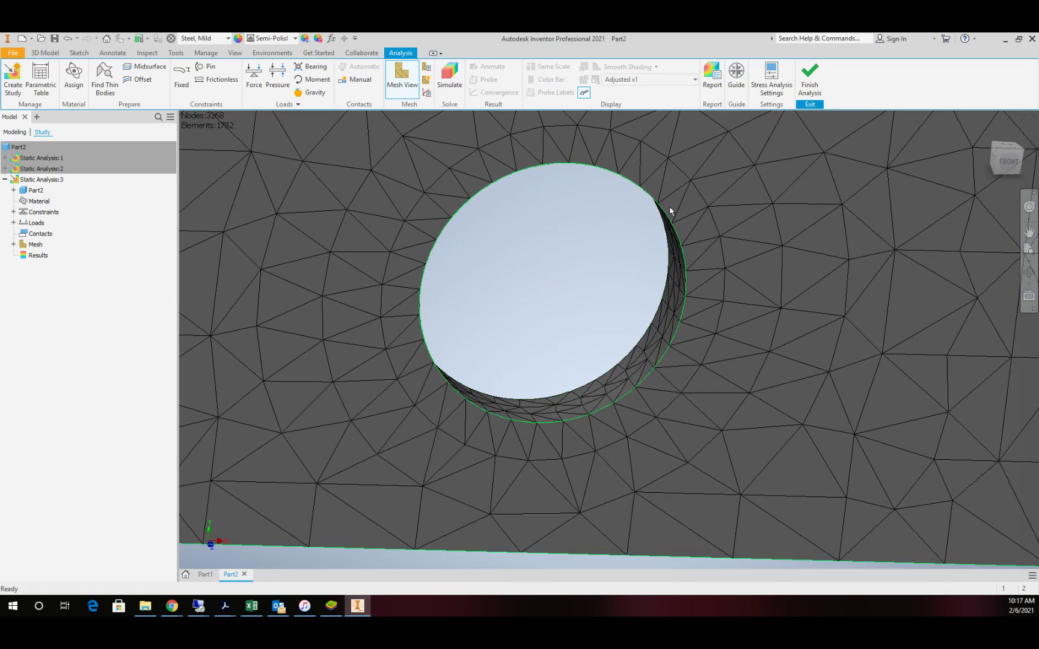
{"action": "scroll", "coordinate": [517, 281], "scroll_direction": "down", "scroll_amount": 3}
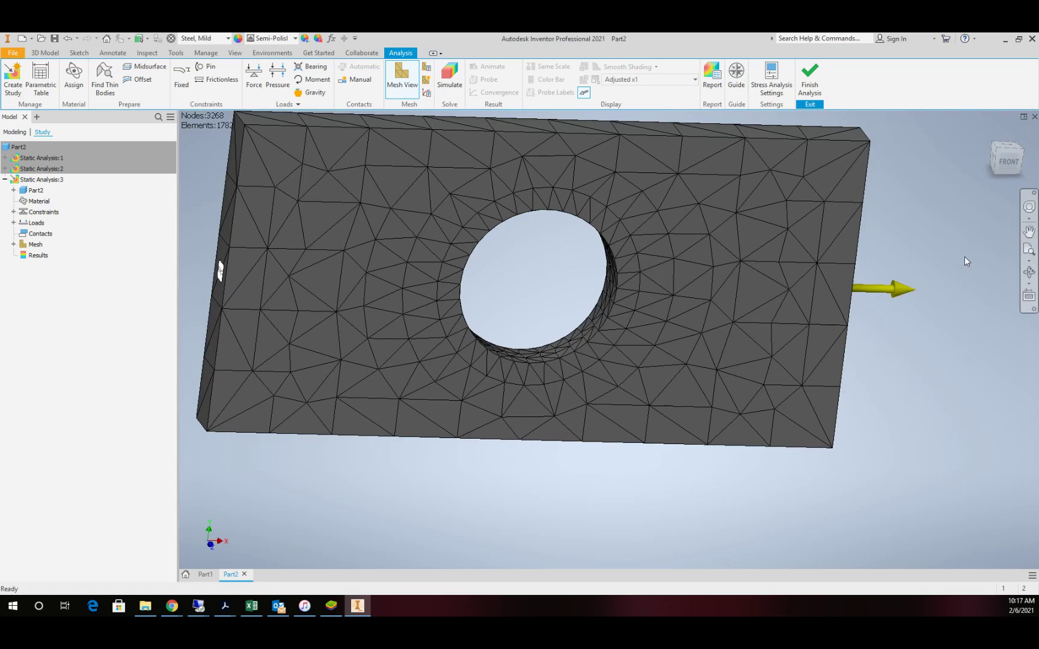
{"action": "left_click", "coordinate": [1029, 271]}
{"action": "left_click_drag", "start_coordinate": [556, 260], "coordinate": [482, 277]}
{"action": "scroll", "coordinate": [481, 264], "scroll_direction": "down", "scroll_amount": 2}
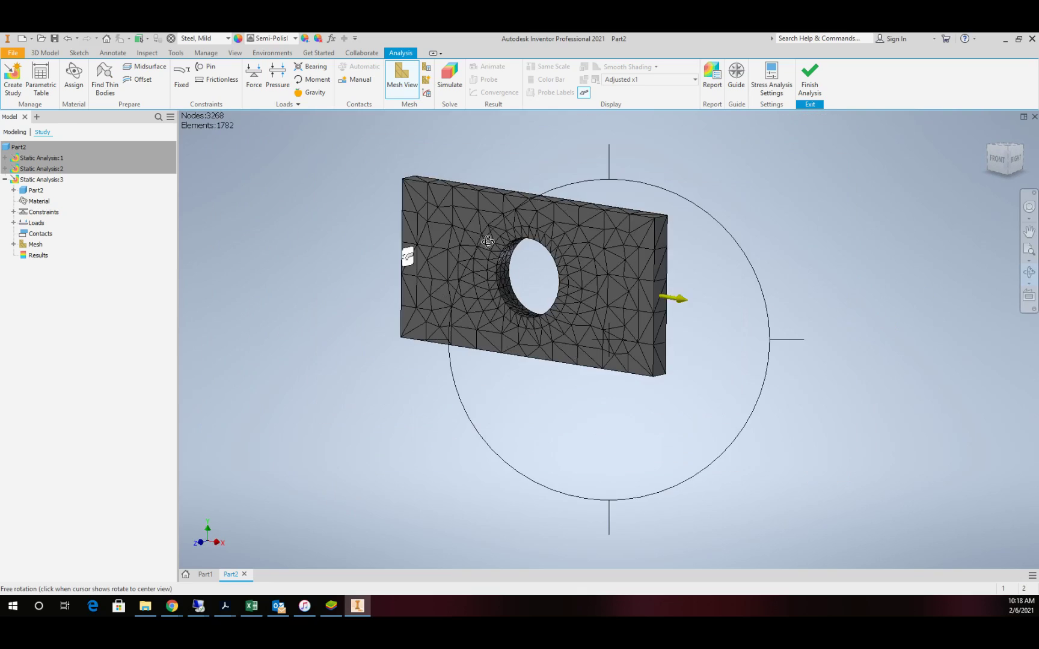
{"action": "scroll", "coordinate": [478, 240], "scroll_direction": "up", "scroll_amount": 3}
{"action": "key", "text": "Escape"}
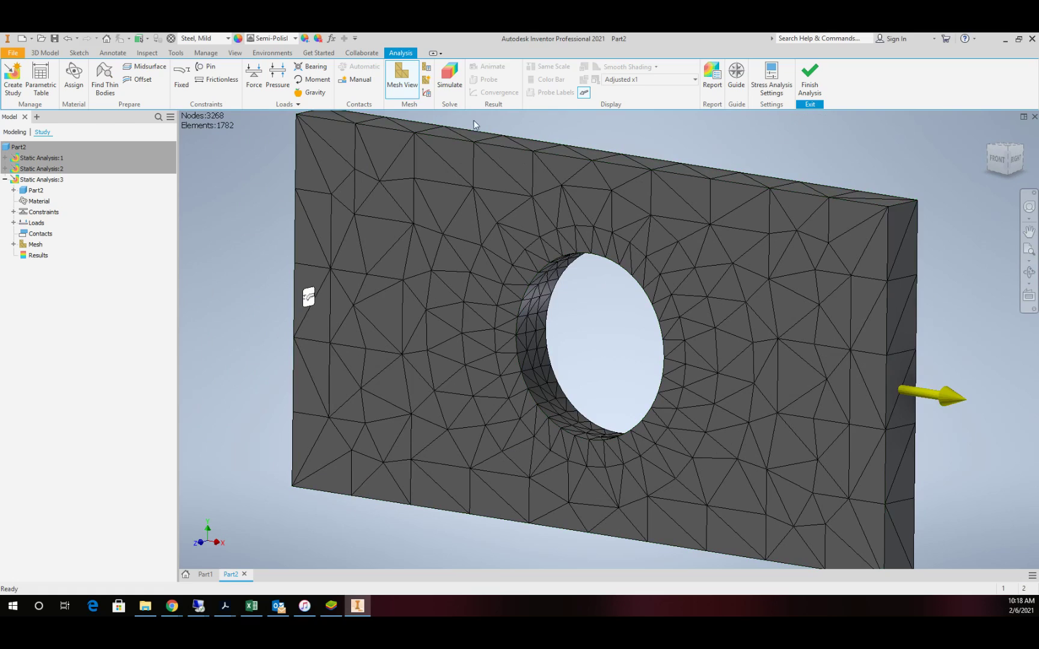
Re-solve Static Analysis:3 on the refined mesh, raising Von Mises maximum to 4.378 ksi
{"action": "left_click", "coordinate": [448, 88]}
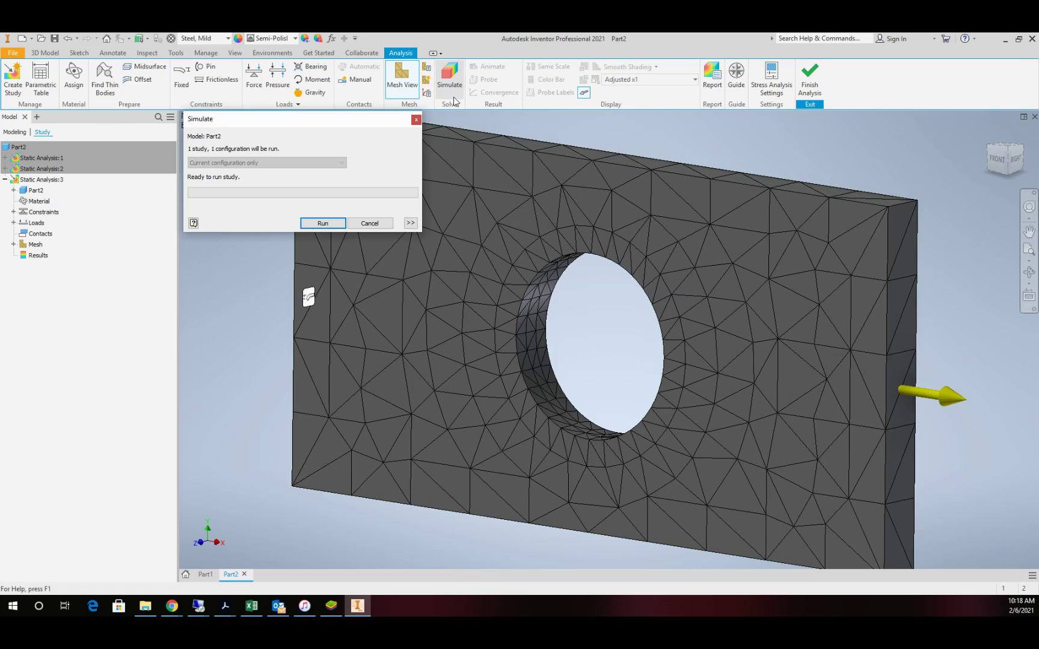
{"action": "left_click", "coordinate": [322, 223]}
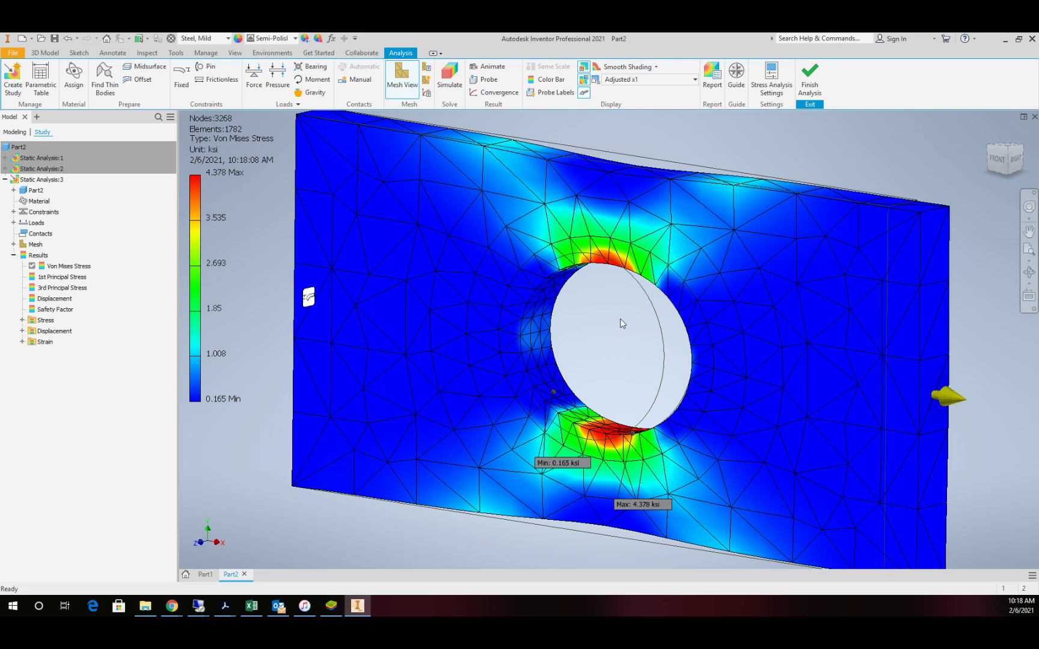
{"action": "scroll", "coordinate": [621, 325], "scroll_direction": "down", "scroll_amount": 3}
{"action": "scroll", "coordinate": [621, 325], "scroll_direction": "up", "scroll_amount": 3}
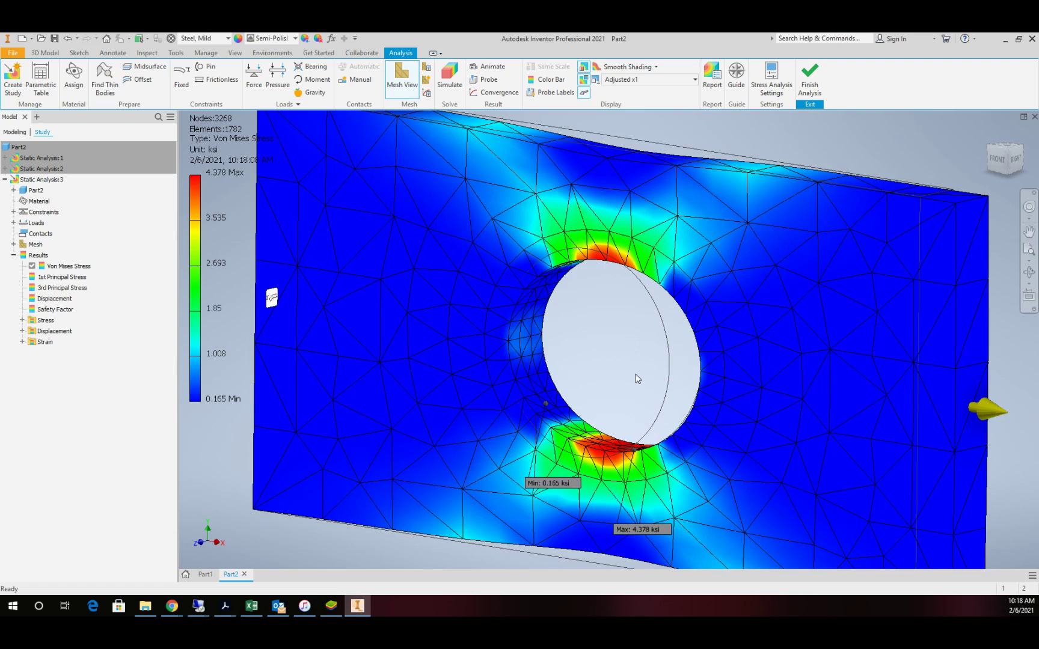
{"action": "scroll", "coordinate": [621, 357], "scroll_direction": "down", "scroll_amount": 3}
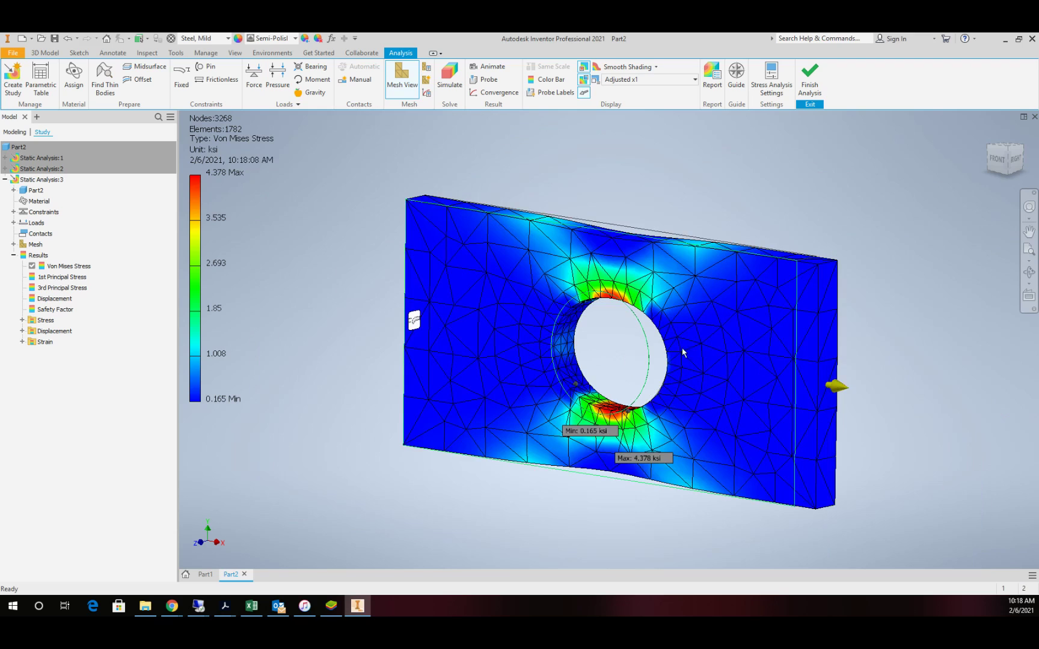
{"action": "scroll", "coordinate": [709, 335], "scroll_direction": "up", "scroll_amount": 3}
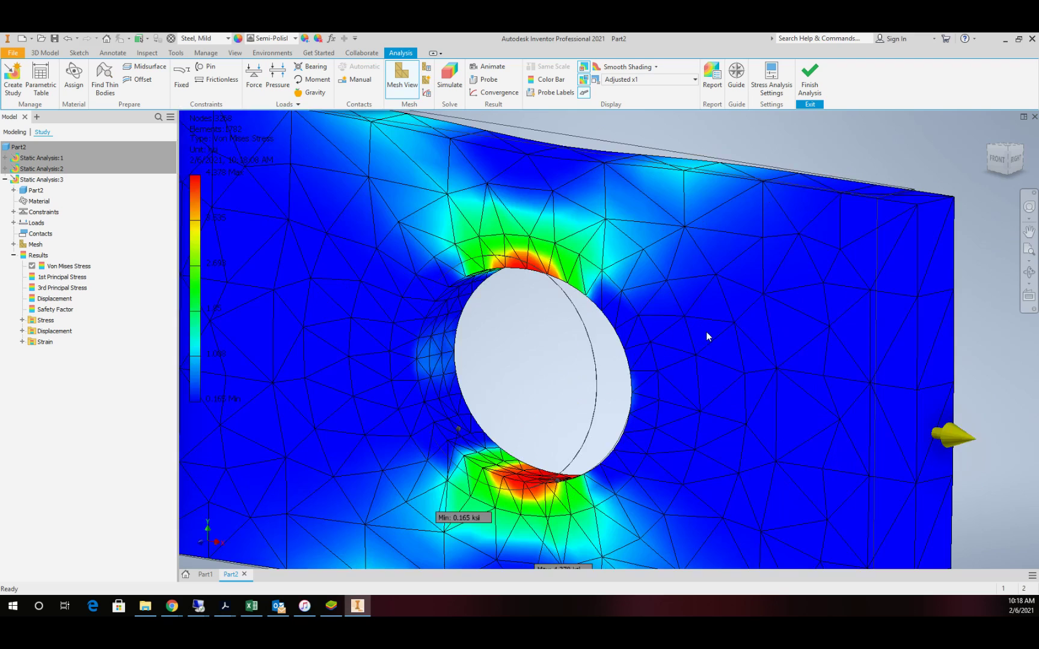
Set the convergence Stop Criteria to 5%
{"action": "left_click", "coordinate": [427, 93]}
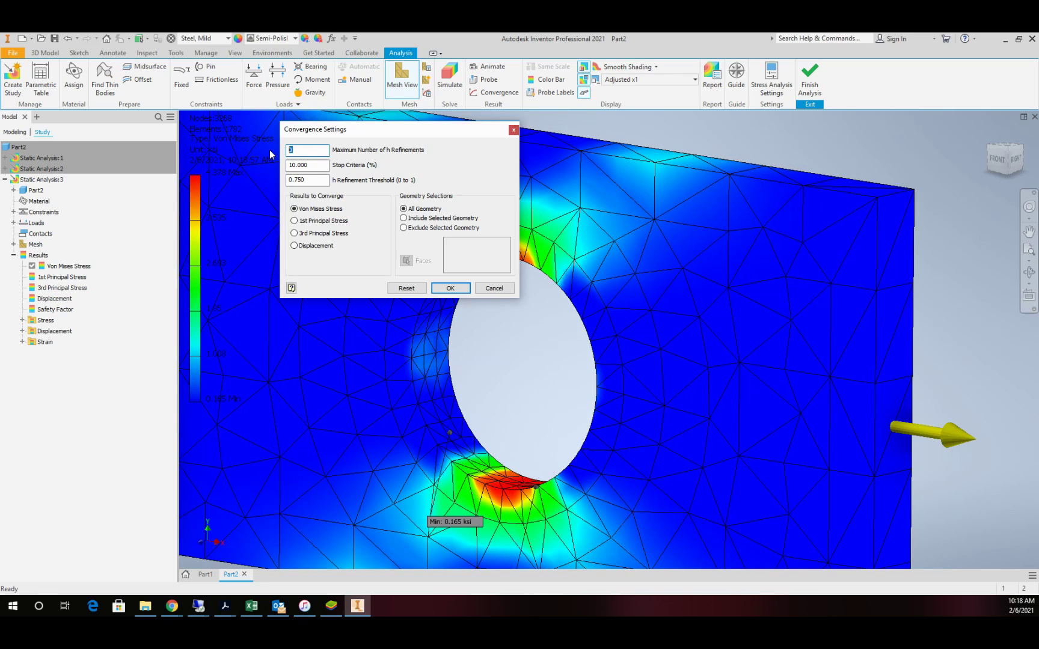
{"action": "double_click", "coordinate": [322, 167]}
{"action": "type", "text": "5"}
{"action": "left_click", "coordinate": [450, 288]}
{"action": "scroll", "coordinate": [412, 255], "scroll_direction": "up", "scroll_amount": 5}
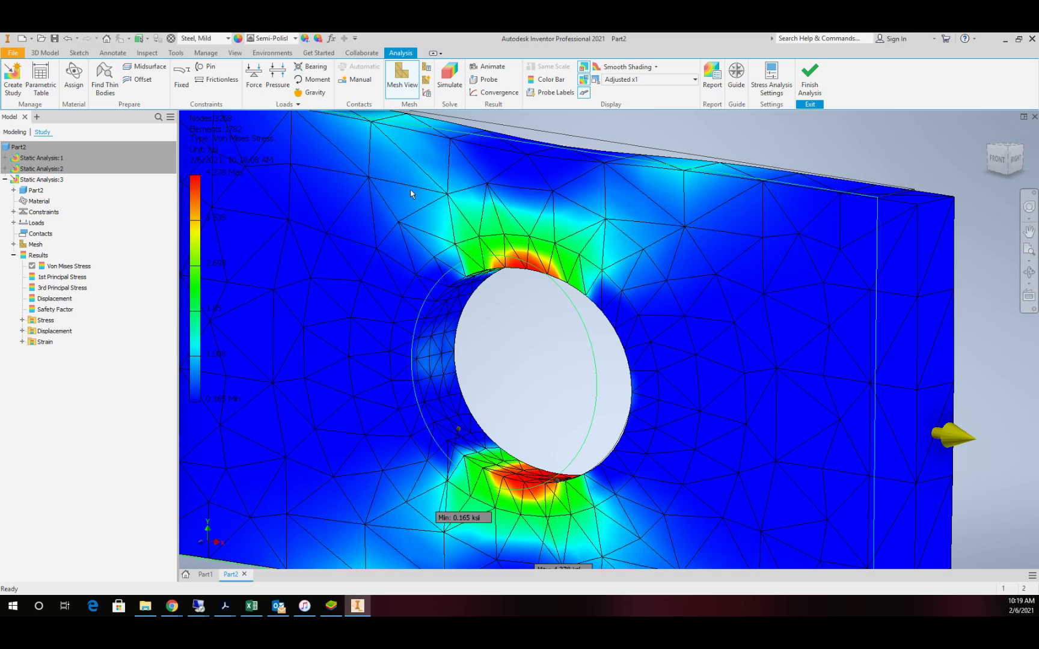
{"action": "scroll", "coordinate": [366, 150], "scroll_direction": "down", "scroll_amount": 5}
{"action": "scroll", "coordinate": [365, 149], "scroll_direction": "up", "scroll_amount": 4}
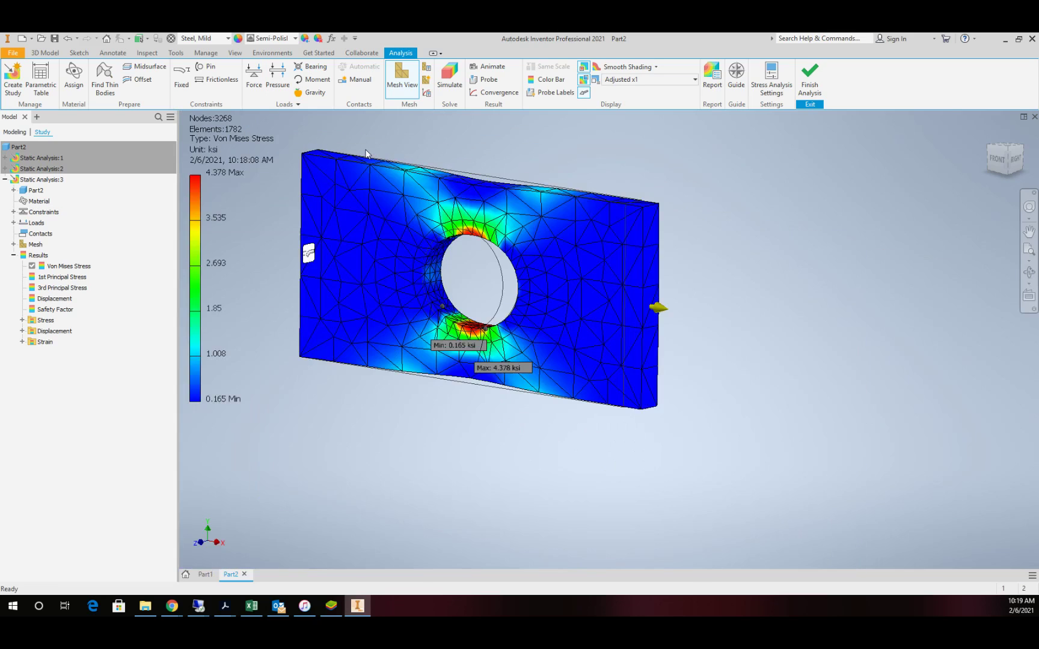
Rerun the study, reproducing Von Mises stress of 0.165 to 4.378 ksi around the hole
{"action": "left_click", "coordinate": [449, 75]}
{"action": "left_click", "coordinate": [322, 223]}
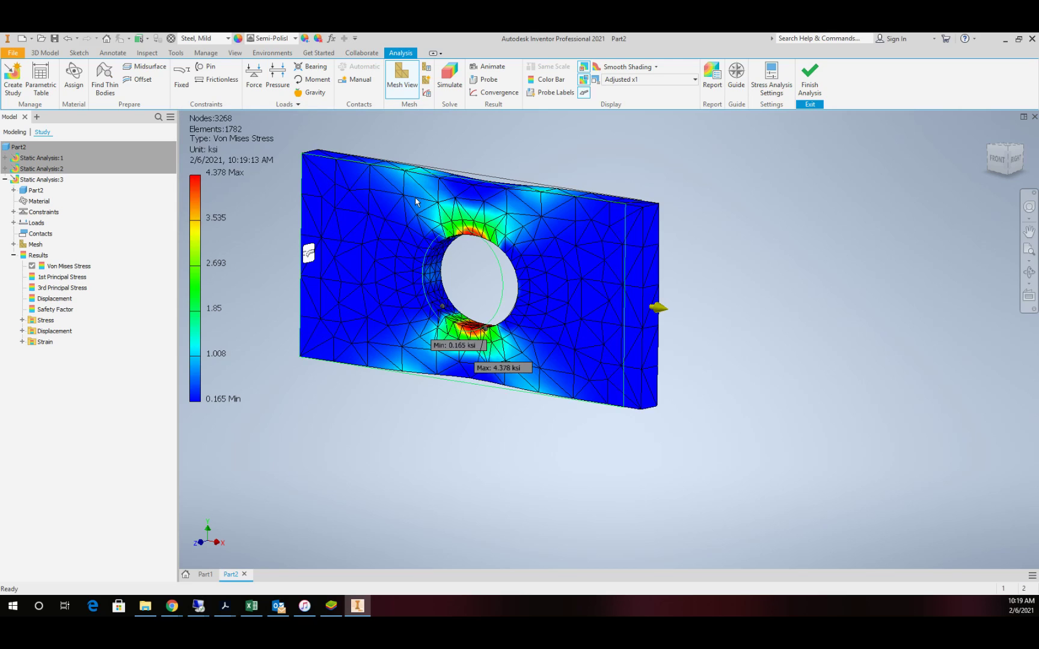
{"action": "scroll", "coordinate": [417, 202], "scroll_direction": "up", "scroll_amount": 3}
{"action": "scroll", "coordinate": [417, 203], "scroll_direction": "down", "scroll_amount": 3}
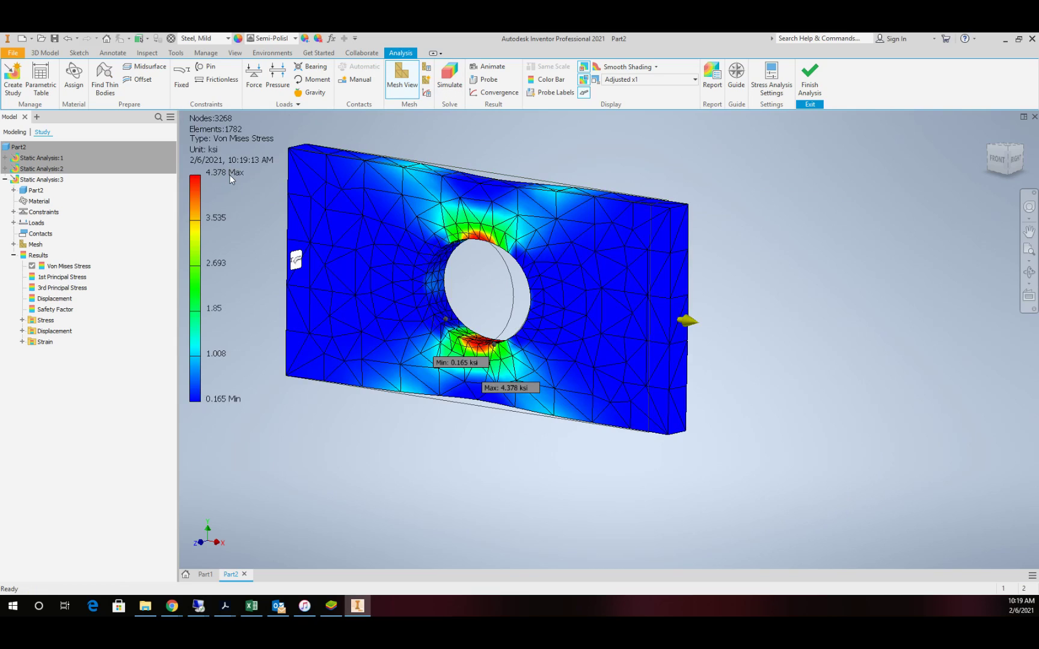
{"action": "scroll", "coordinate": [469, 240], "scroll_direction": "up", "scroll_amount": 3}
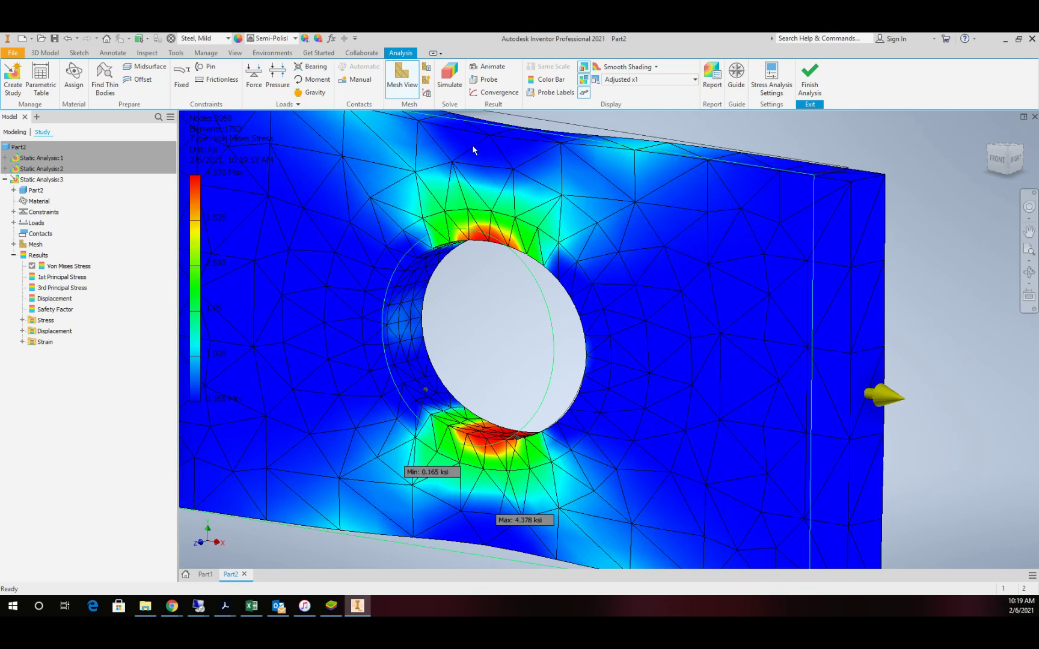
{"action": "left_click", "coordinate": [490, 93]}
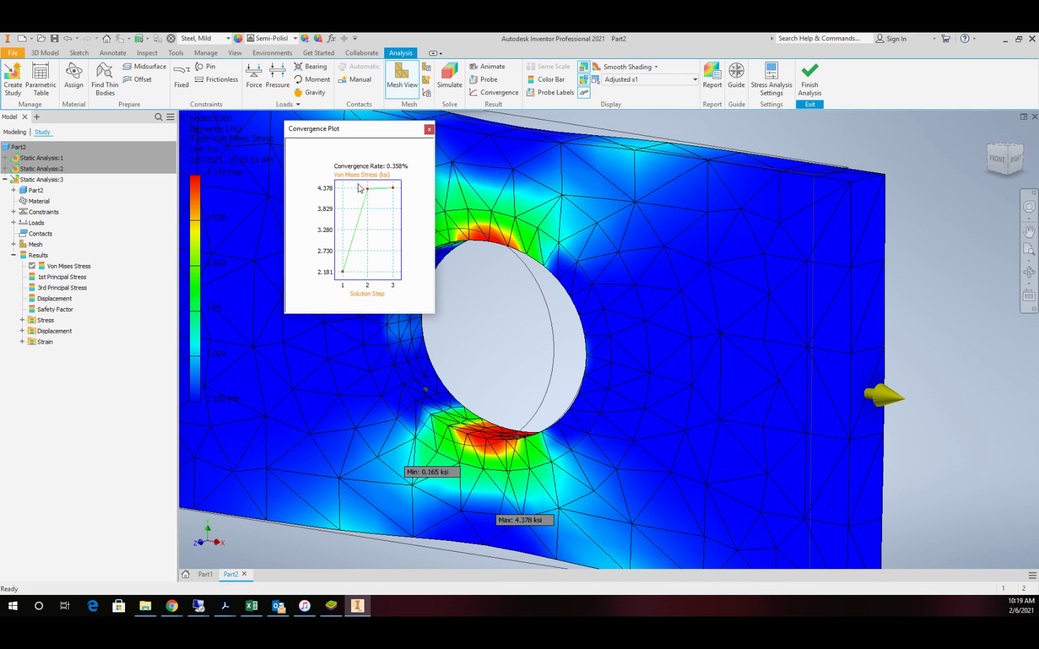
{"action": "left_click", "coordinate": [428, 130]}
{"action": "scroll", "coordinate": [457, 361], "scroll_direction": "up", "scroll_amount": 5}
{"action": "scroll", "coordinate": [461, 361], "scroll_direction": "down", "scroll_amount": 3}
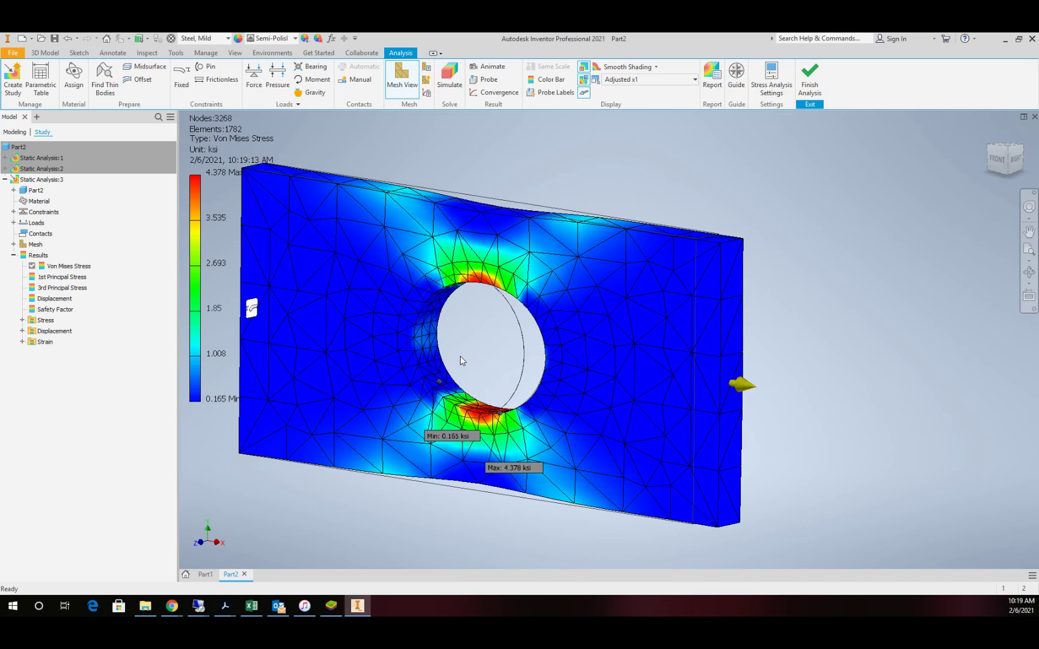